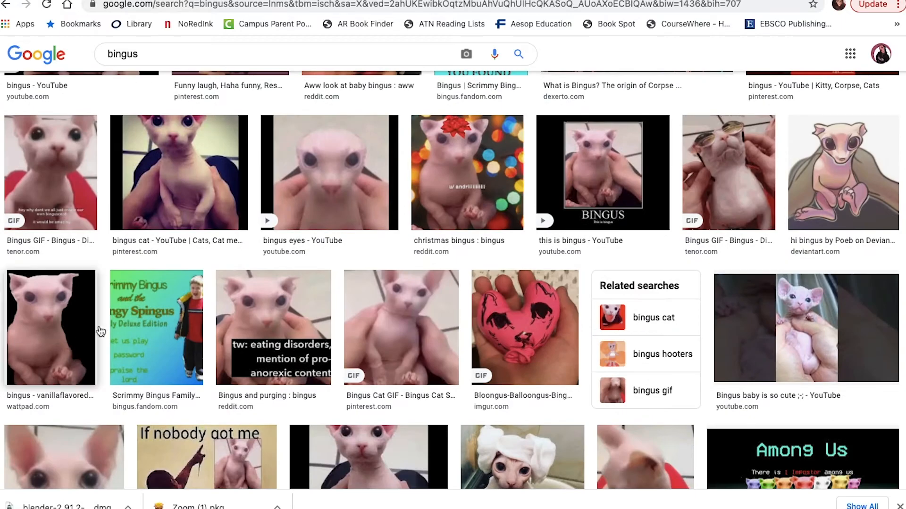
Pick a bingus cat picture from the image search results as the sculpting reference.
right_click(738, 179)
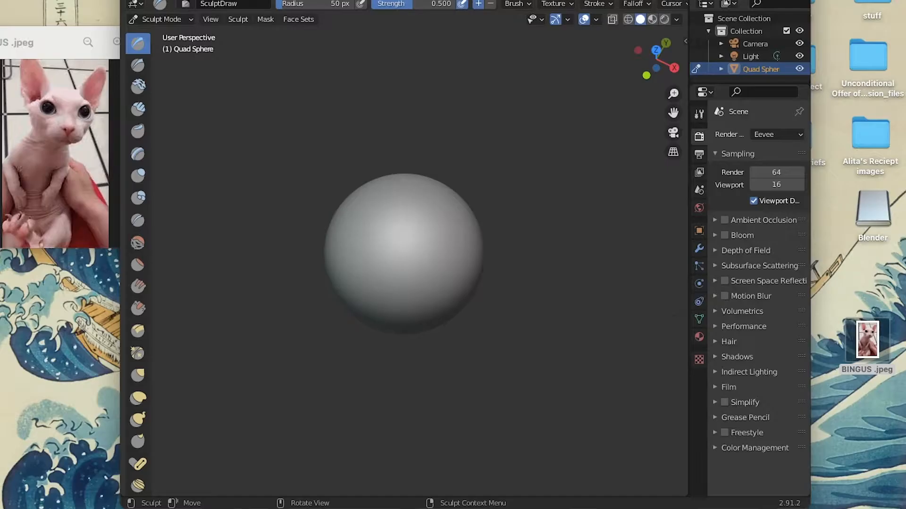
Try a Draw brush stroke across the front of the sphere and undo it.
mouse_move(403, 266)
mouse_down()
mouse_move(453, 303)
mouse_move(444, 281)
mouse_move(447, 321)
mouse_move(448, 262)
mouse_up()
scroll(430, 281, up, 3)
click(168, 0)
click(189, 4)
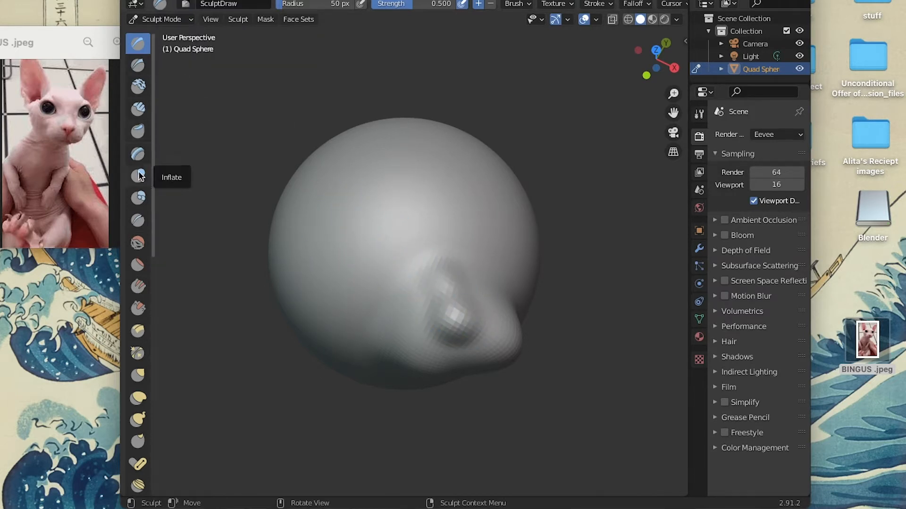
Build up raised snout bumps on the front of the sphere with the Draw brush.
click(138, 132)
middle_drag(303, 144, 311, 216)
click(138, 49)
mouse_move(297, 350)
middle_down()
mouse_move(297, 363)
mouse_move(300, 347)
mouse_move(441, 259)
mouse_move(427, 245)
mouse_move(455, 281)
middle_up()
drag(455, 282, 495, 266)
mouse_move(473, 239)
middle_down()
mouse_move(490, 255)
mouse_move(313, 95)
middle_up()
Undo the last two sculpt strokes and reshape the snout bumps with the Draw brush.
click(172, 1)
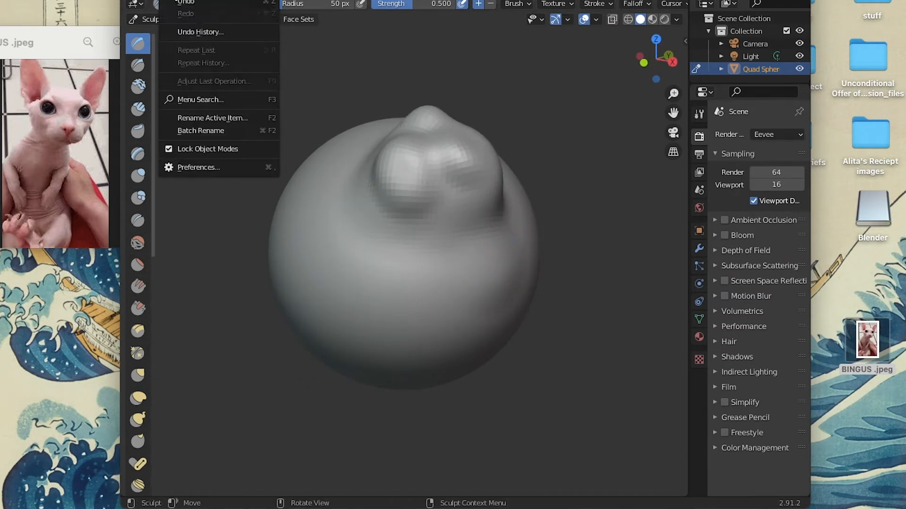
click(193, 4)
click(172, 1)
click(194, 4)
drag(437, 144, 422, 151)
drag(458, 93, 460, 96)
Try another Draw brush stroke on the snout and undo it.
scroll(460, 97, right, 10)
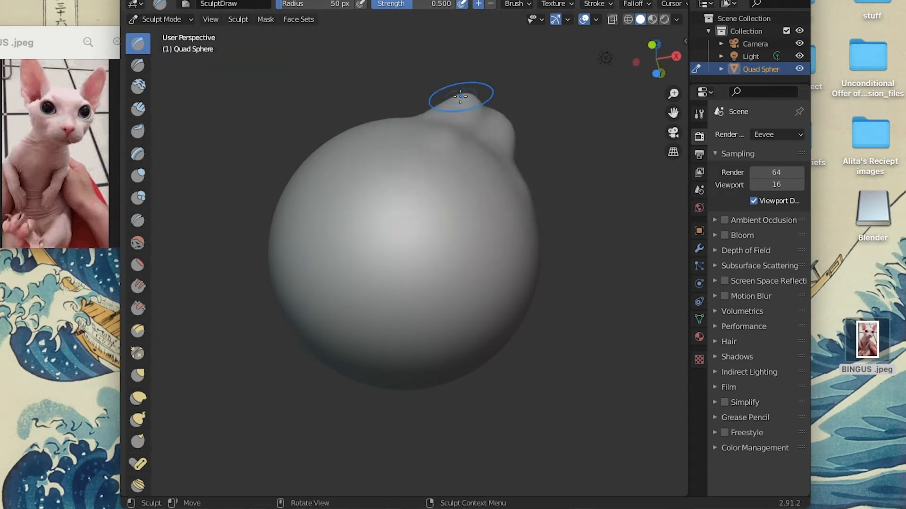
scroll(474, 86, right, 5)
scroll(474, 87, left, 8)
scroll(474, 86, up, 8)
scroll(475, 87, right, 5)
scroll(474, 87, left, 8)
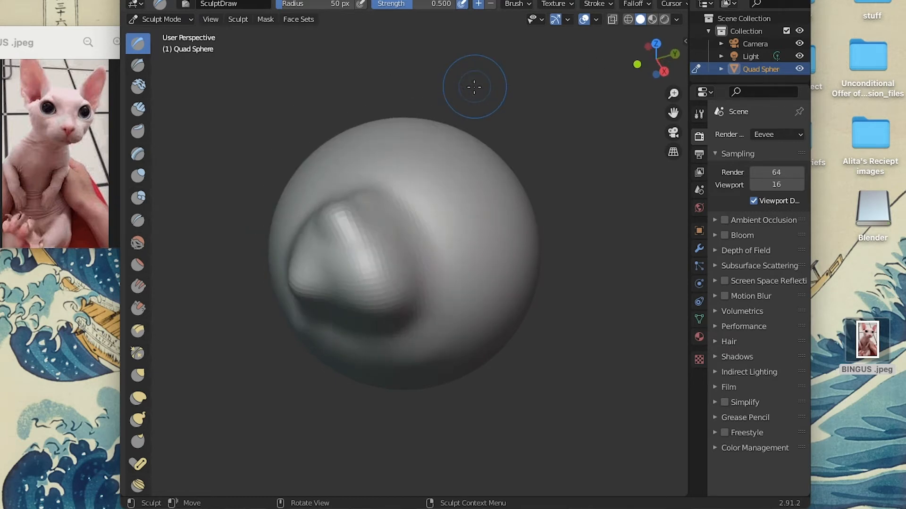
scroll(302, 265, left, 8)
drag(395, 247, 381, 232)
click(166, 1)
click(184, 2)
Raise a slight bump on the sphere beneath the snout with the Draw brush.
scroll(419, 239, down, 3)
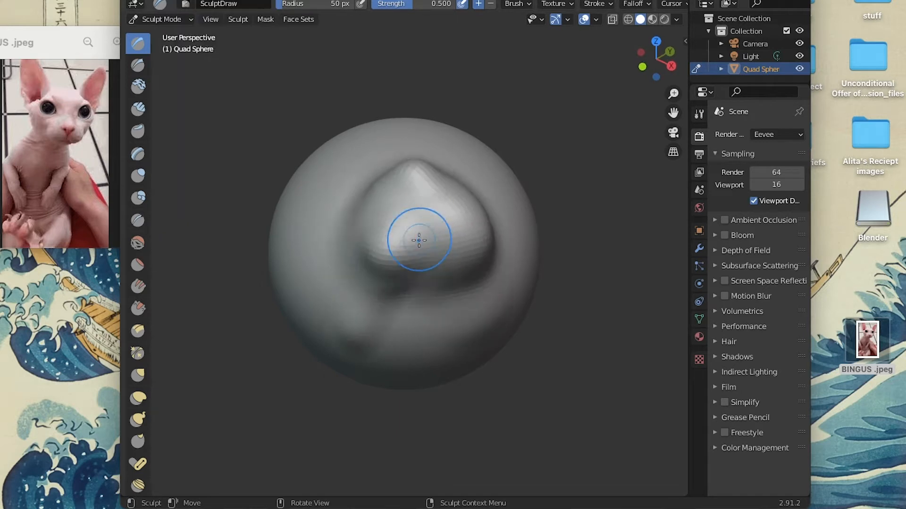
scroll(419, 240, up, 8)
scroll(419, 241, down, 1)
mouse_move(354, 308)
mouse_down()
mouse_move(354, 301)
mouse_move(338, 305)
mouse_up()
scroll(376, 303, right, 8)
scroll(380, 302, up, 3)
scroll(380, 303, down, 8)
scroll(380, 303, right, 6)
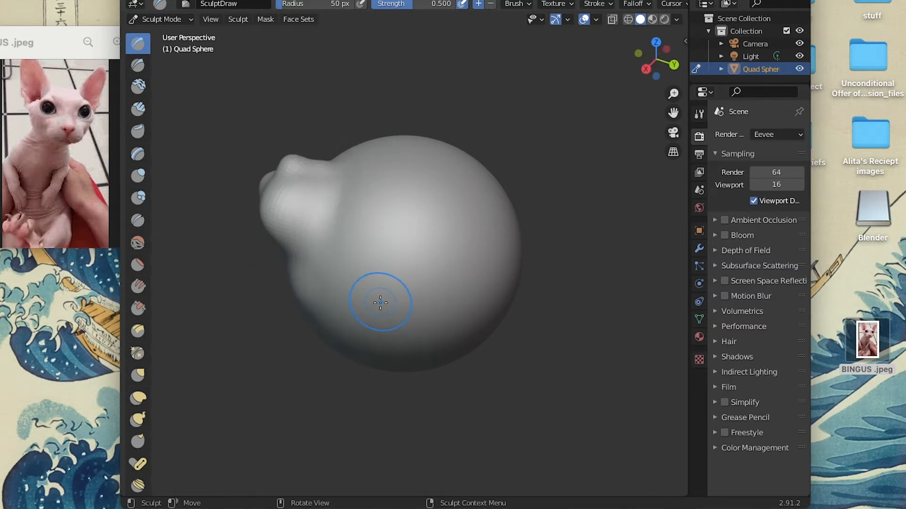
scroll(377, 304, up, 6)
scroll(377, 304, left, 10)
scroll(377, 304, down, 5)
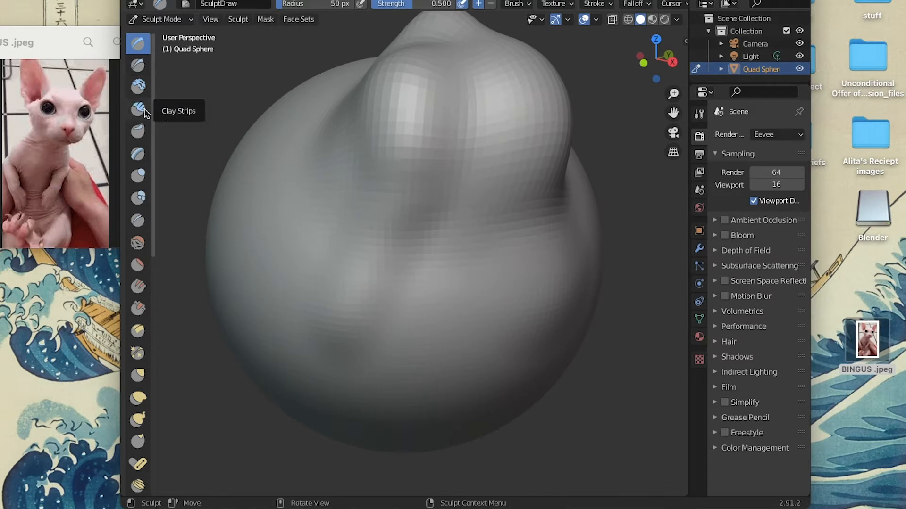
Carve several horizontal mouth folds beneath the snout with the Crease brush.
click(137, 220)
mouse_move(461, 230)
mouse_down()
mouse_move(384, 257)
mouse_move(523, 232)
mouse_up()
mouse_move(506, 263)
mouse_down()
mouse_move(444, 295)
mouse_move(337, 293)
mouse_up()
scroll(338, 293, up, 3)
drag(538, 255, 338, 313)
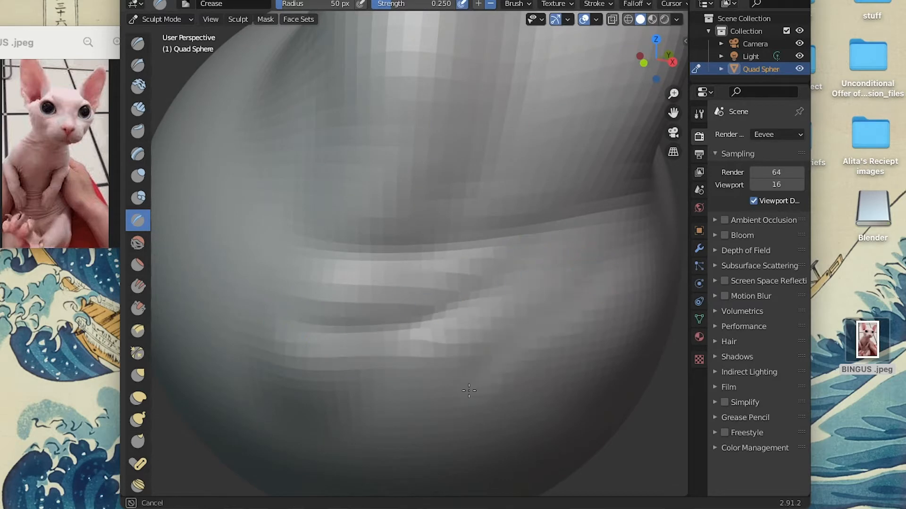
Carve a vertical crease on one side of the head, just behind the snout.
scroll(448, 461, up, 10)
scroll(448, 461, down, 4)
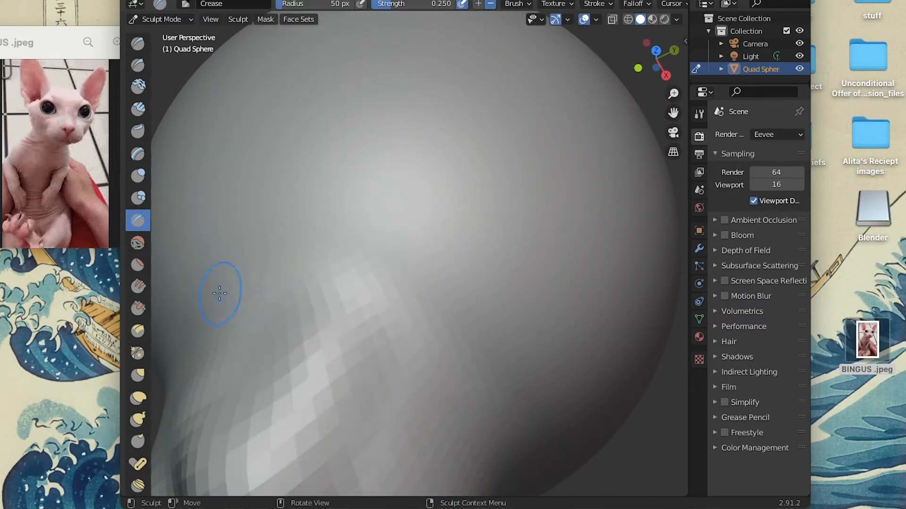
scroll(219, 293, up, 5)
scroll(219, 293, down, 8)
scroll(219, 293, down, 3)
scroll(346, 295, left, 10)
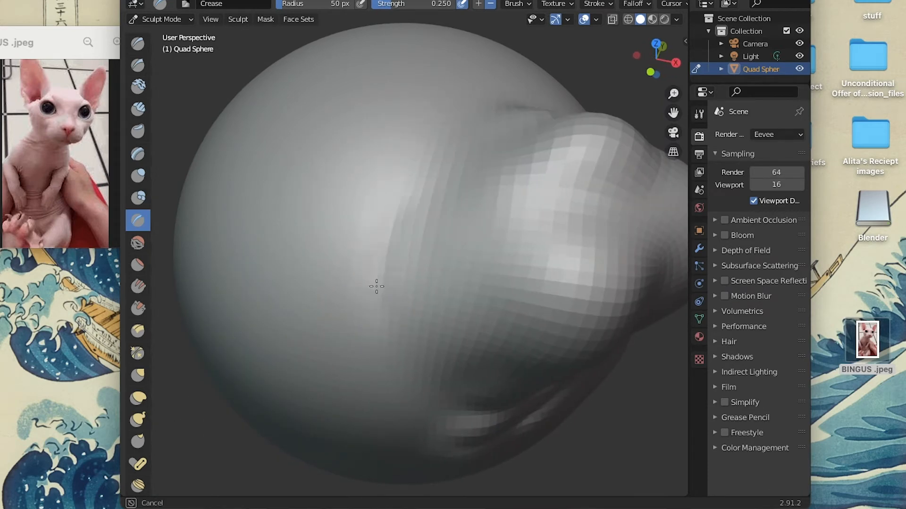
drag(393, 241, 405, 217)
scroll(317, 149, down, 5)
scroll(317, 149, up, 10)
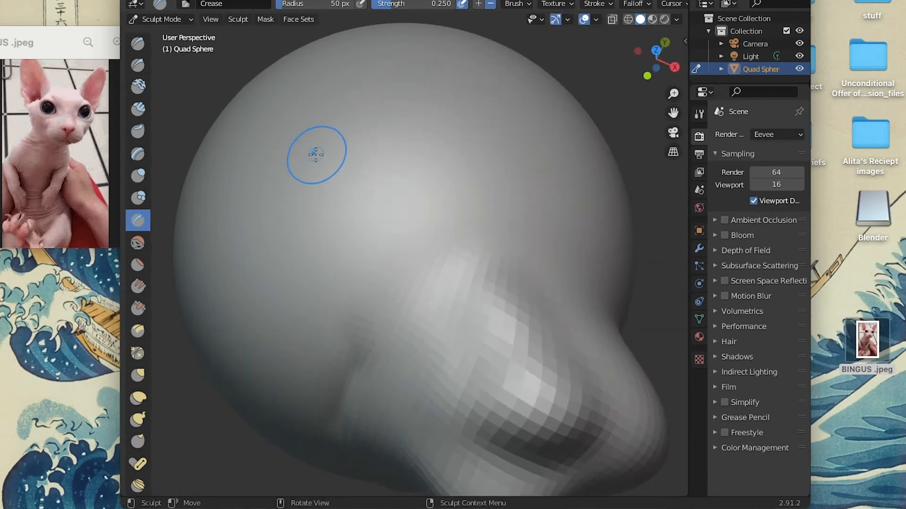
scroll(318, 150, down, 4)
scroll(394, 215, down, 10)
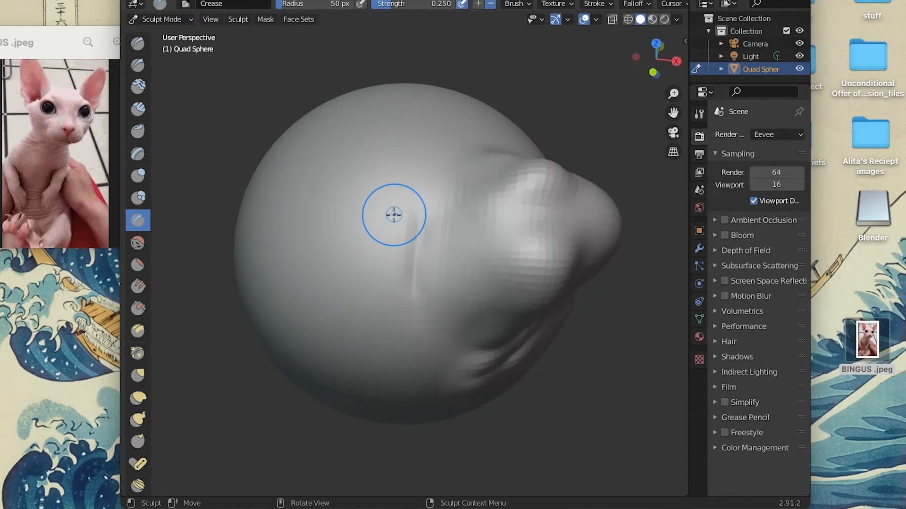
Carve an eye socket on each side of the head above the snout with the Crease brush.
scroll(393, 215, right, 10)
scroll(393, 215, up, 8)
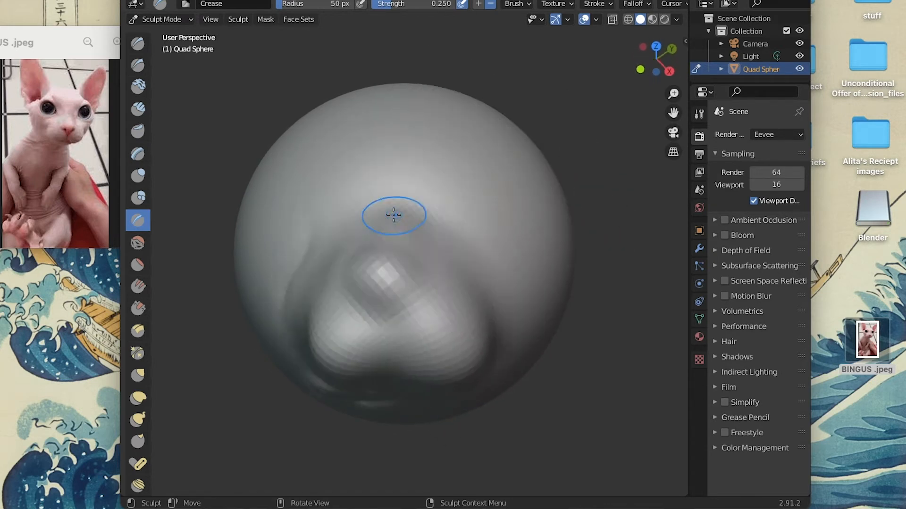
scroll(300, 200, down, 3)
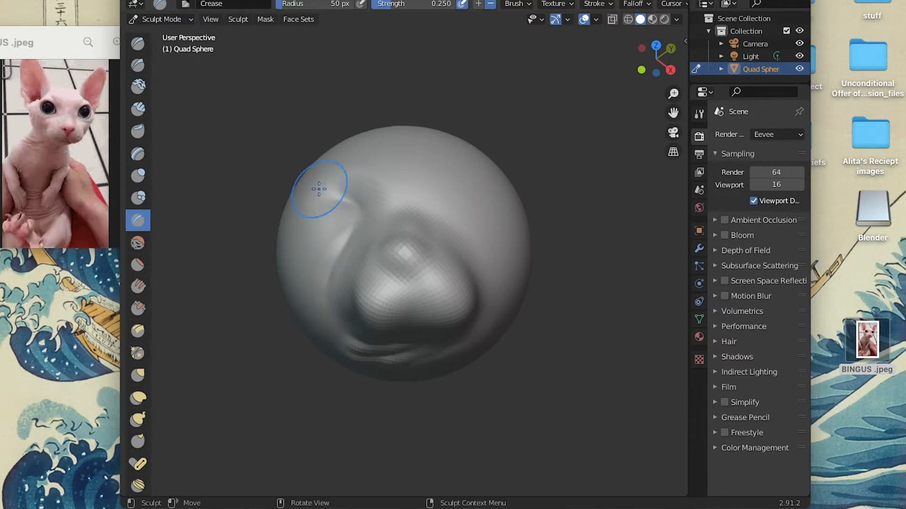
scroll(450, 220, right, 10)
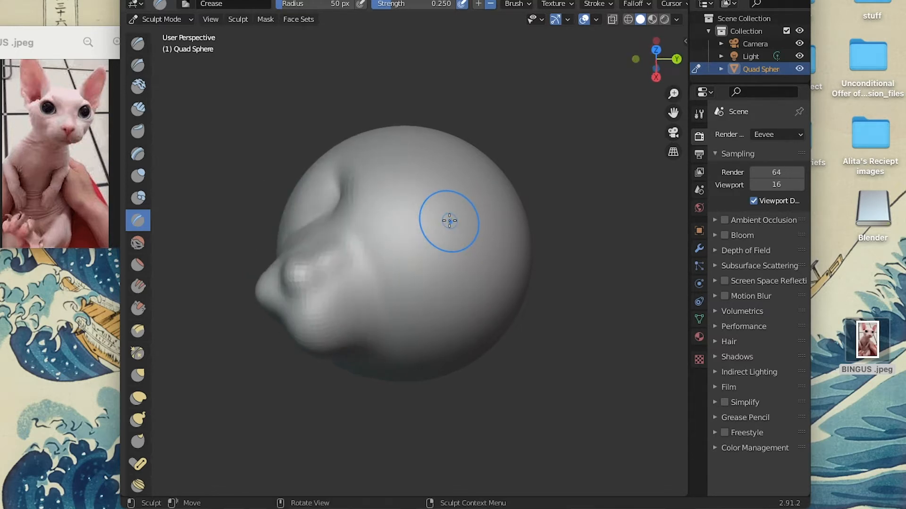
scroll(450, 221, left, 5)
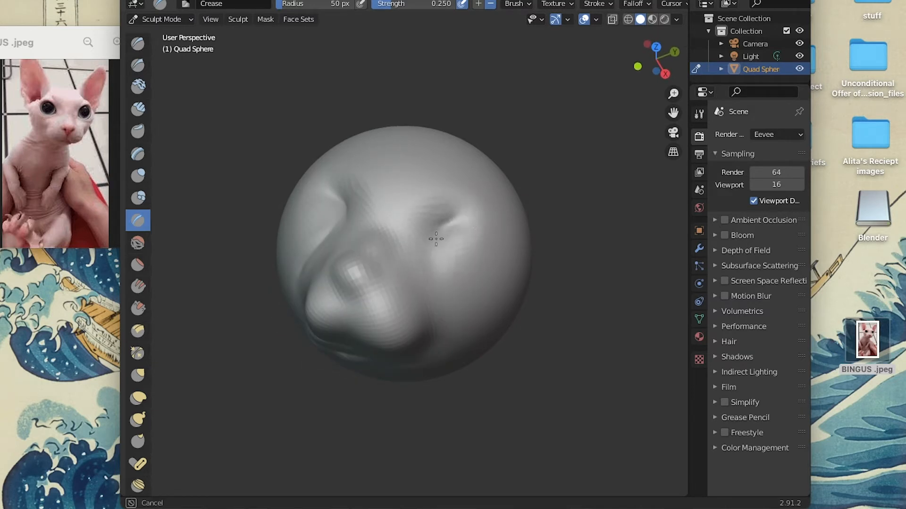
drag(452, 208, 456, 216)
Examine the eye sockets and snout from above, the front and the side.
scroll(461, 242, up, 3)
ctrl+scroll(501, 253, up, 5)
scroll(502, 253, up, 5)
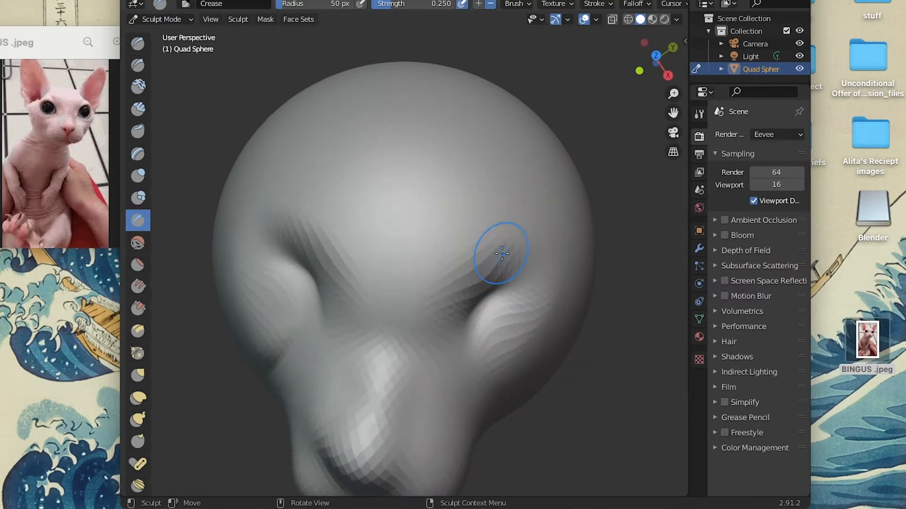
scroll(501, 253, down, 5)
scroll(502, 253, left, 8)
scroll(502, 254, right, 8)
scroll(501, 254, left, 8)
scroll(501, 254, right, 9)
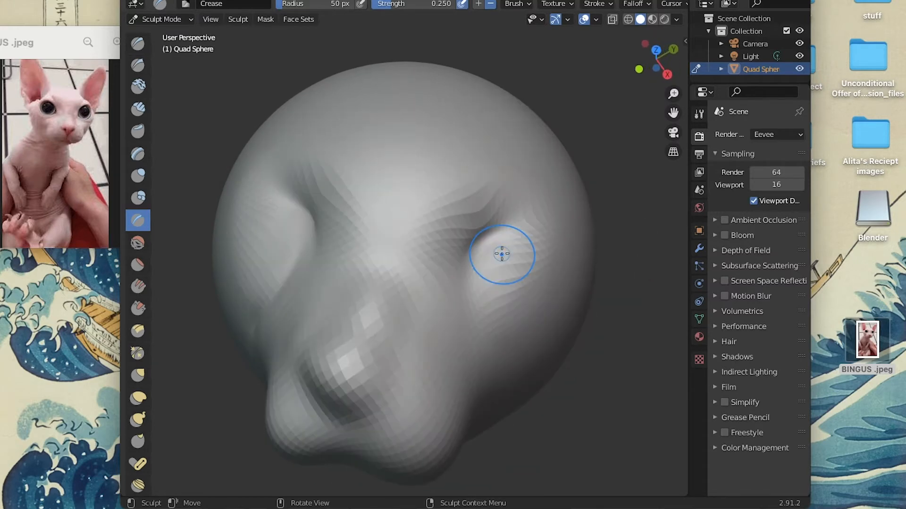
scroll(501, 253, left, 9)
scroll(501, 253, left, 6)
scroll(502, 253, down, 5)
scroll(501, 254, right, 9)
scroll(502, 253, down, 4)
scroll(502, 254, up, 9)
scroll(501, 253, up, 5)
scroll(502, 254, right, 9)
scroll(502, 253, left, 8)
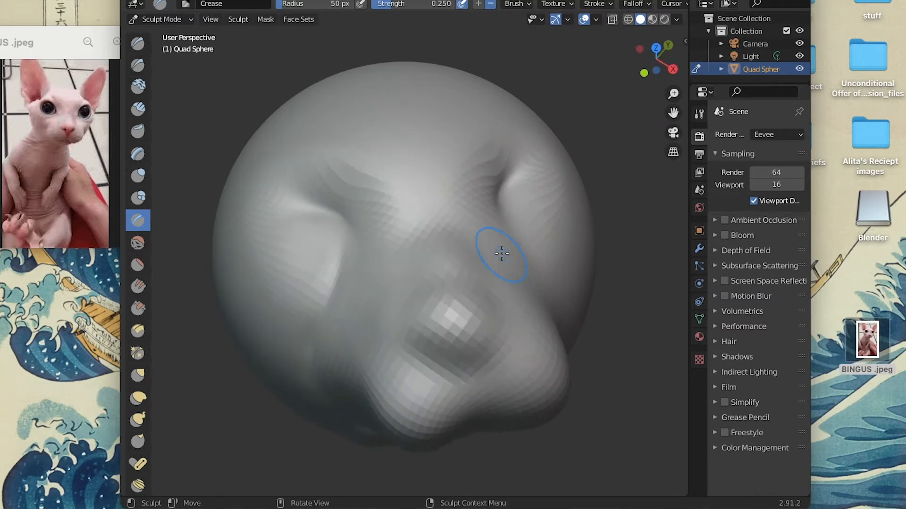
scroll(501, 253, right, 10)
scroll(501, 253, down, 5)
scroll(455, 265, up, 3)
scroll(418, 271, up, 10)
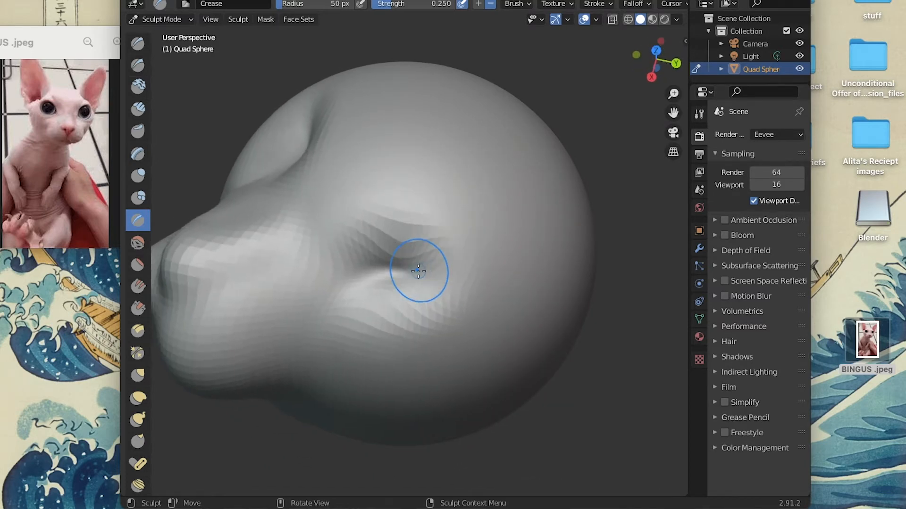
Crease the other cheek behind the snout and beneath the eye socket to match the opposite side.
scroll(418, 271, down, 10)
scroll(412, 208, up, 2)
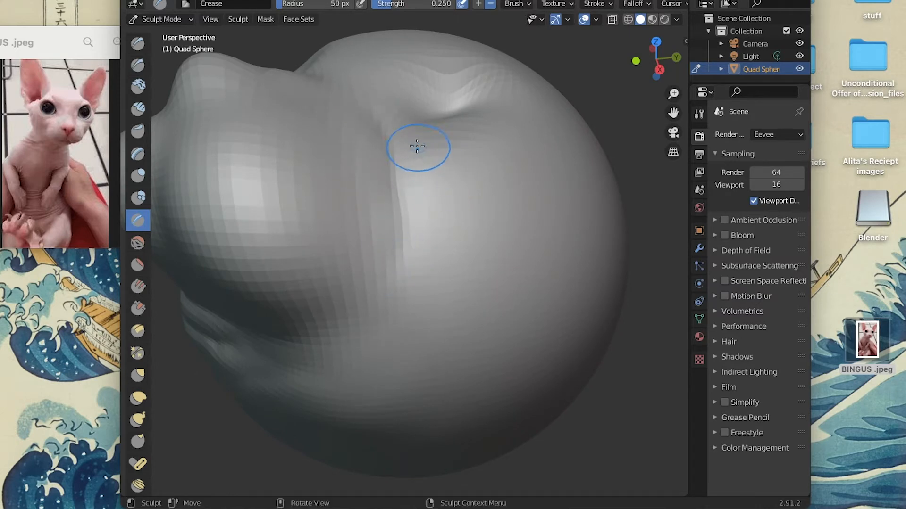
scroll(408, 158, up, 3)
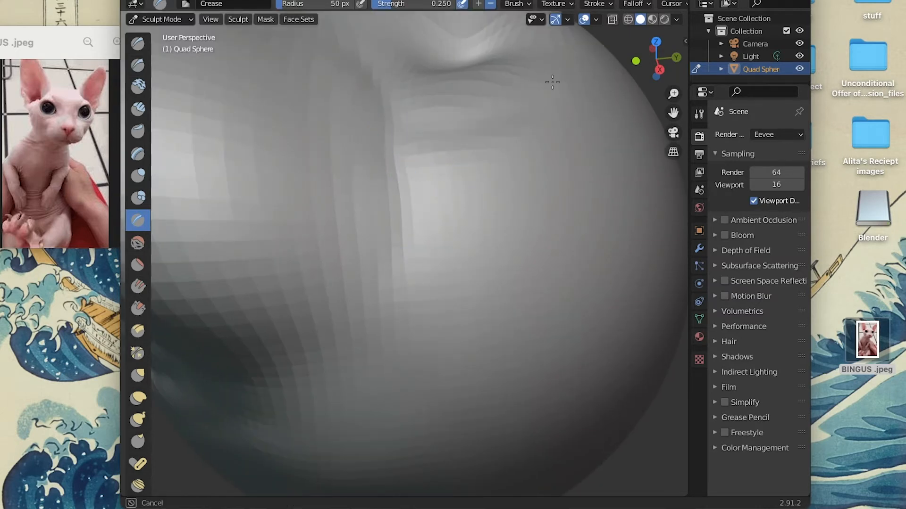
scroll(500, 142, down, 8)
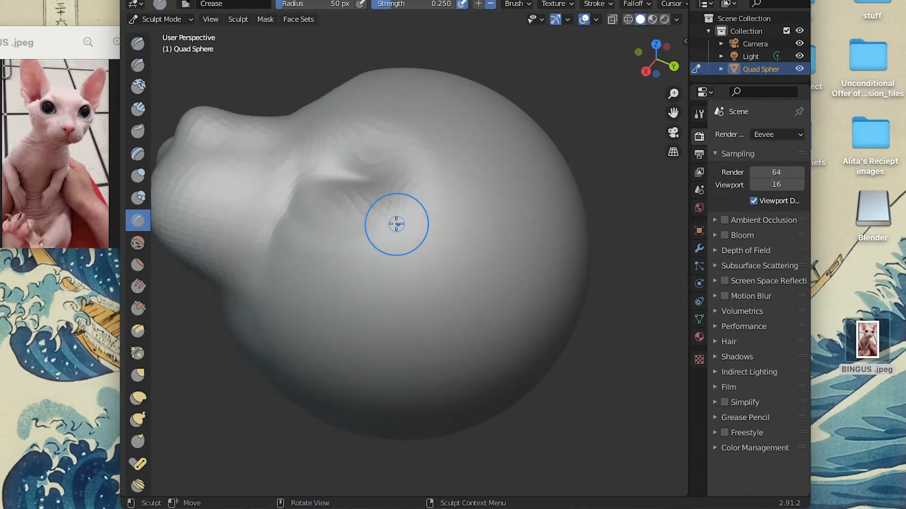
scroll(397, 224, left, 10)
scroll(396, 225, up, 6)
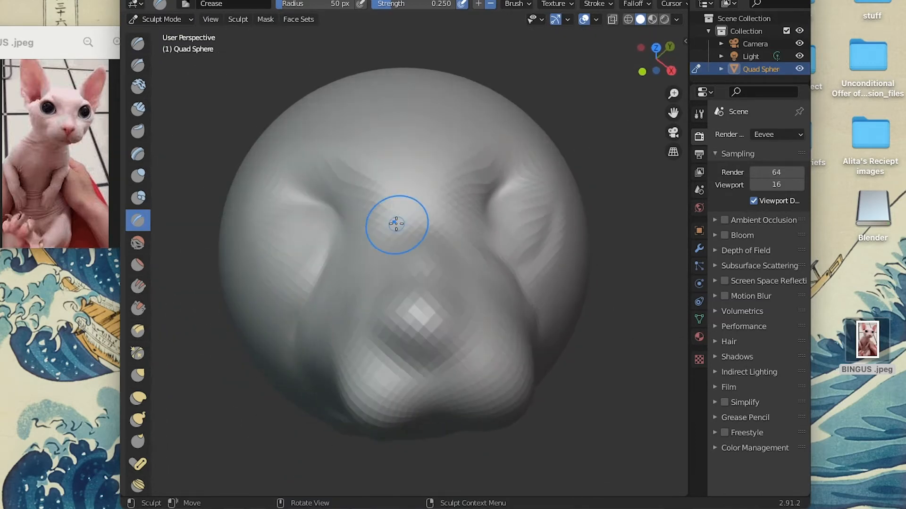
Carve a vertical groove down the middle of the snout and creases under the nose.
scroll(372, 262, up, 3)
scroll(372, 262, down, 5)
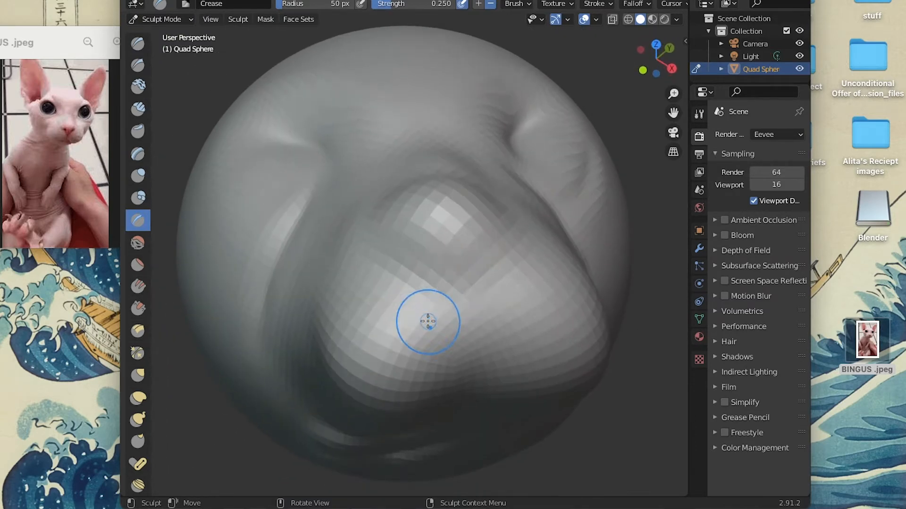
middle_drag(456, 272, 459, 281)
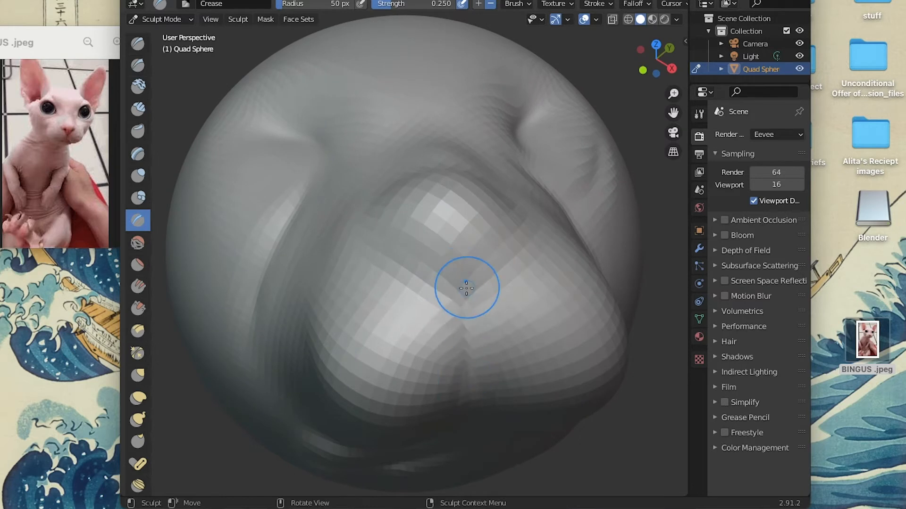
mouse_move(450, 285)
mouse_down()
mouse_move(457, 284)
mouse_move(452, 252)
mouse_move(459, 288)
mouse_up()
scroll(398, 239, up, 1)
scroll(398, 238, up, 1)
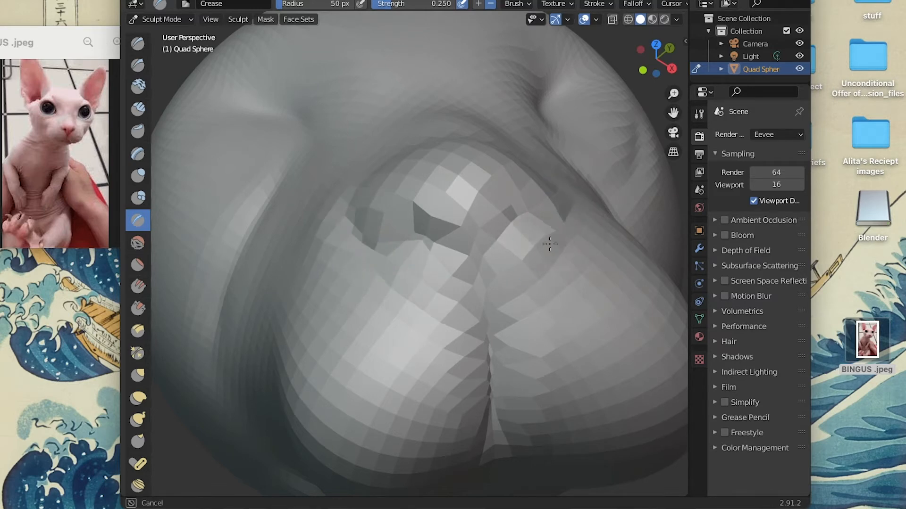
Dent small whisker marks into both halves of the snout with the Crease brush.
scroll(411, 346, up, 5)
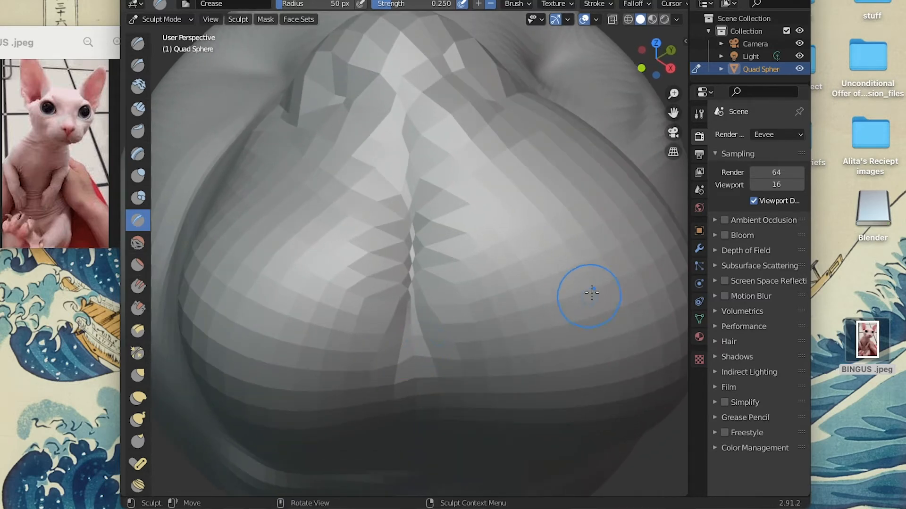
mouse_move(588, 298)
middle_down()
mouse_move(509, 238)
mouse_move(590, 182)
middle_up()
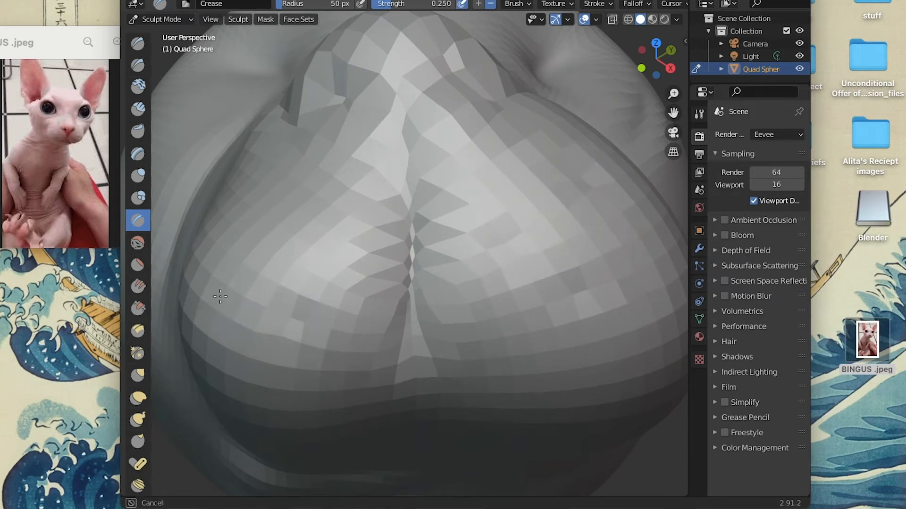
drag(293, 228, 301, 235)
Examine the nose, whisker marks and mouth folds up close and from a distance.
scroll(389, 219, down, 5)
scroll(390, 220, up, 5)
scroll(390, 219, left, 4)
scroll(390, 220, up, 3)
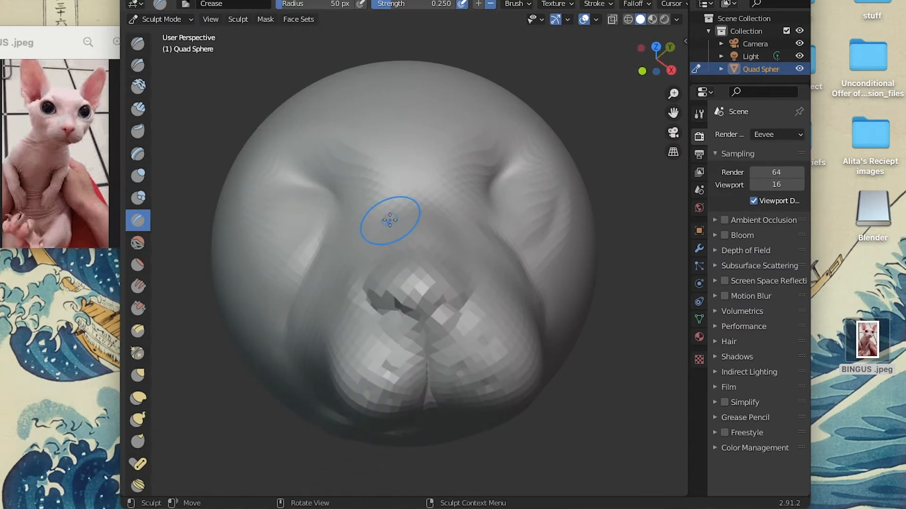
scroll(406, 331, down, 5)
scroll(406, 330, up, 6)
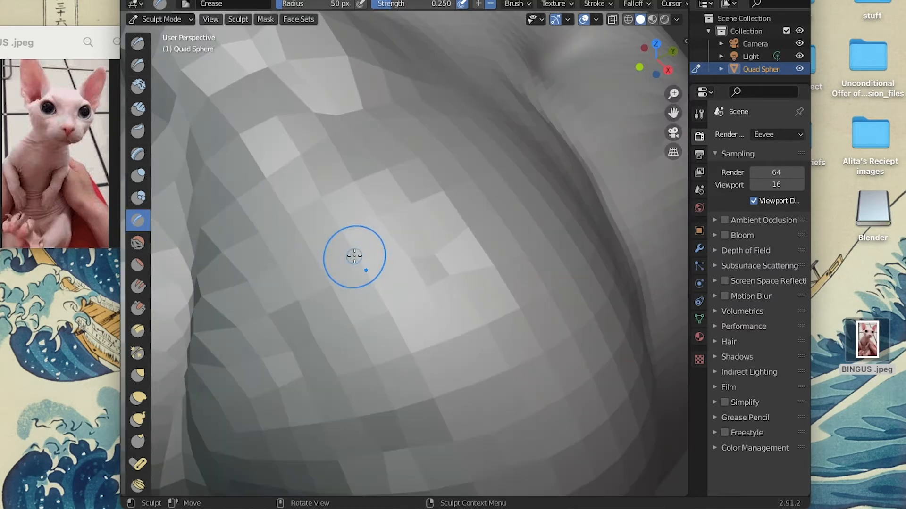
scroll(354, 256, down, 3)
scroll(311, 330, up, 5)
scroll(311, 330, down, 10)
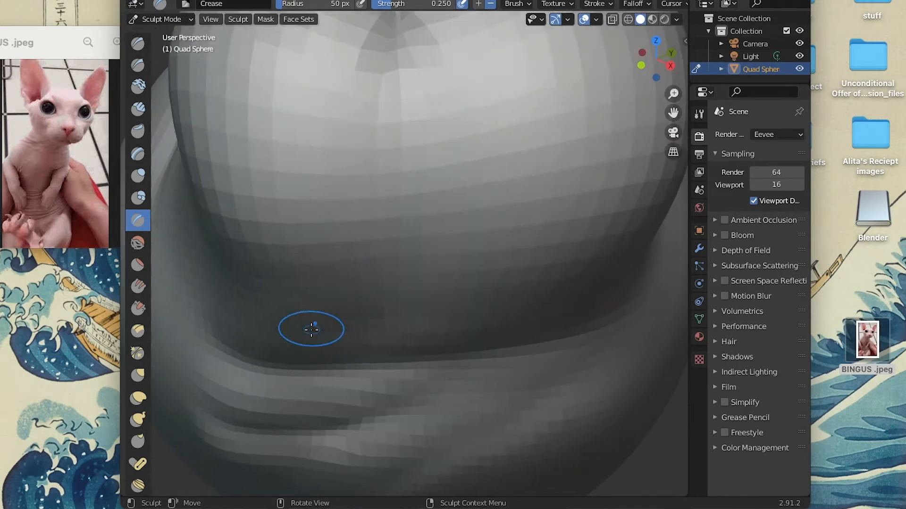
Try extra Crease strokes across the lower snout and undo them.
scroll(377, 231, left, 2)
scroll(377, 232, up, 3)
drag(287, 374, 397, 351)
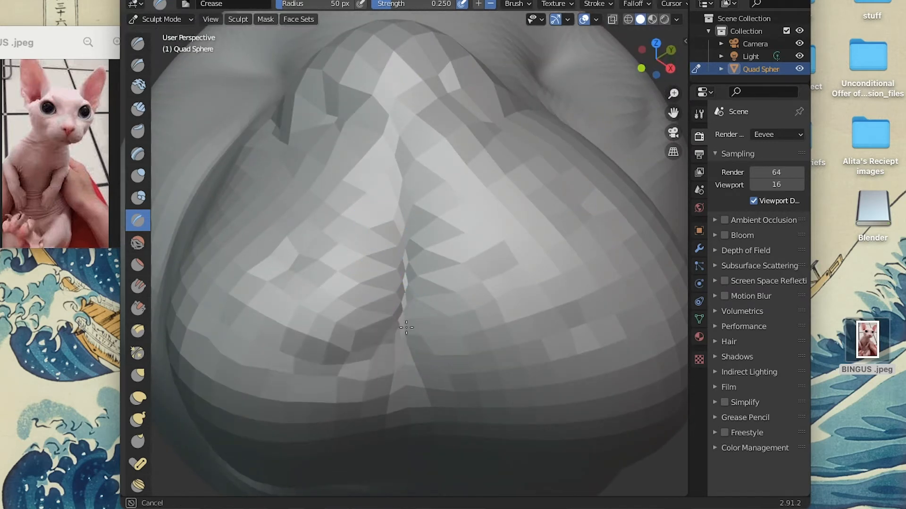
mouse_move(238, 377)
mouse_down()
mouse_move(332, 380)
mouse_move(403, 337)
mouse_up()
scroll(410, 317, down, 4)
scroll(410, 317, up, 7)
scroll(415, 301, down, 3)
drag(512, 342, 424, 278)
scroll(448, 294, down, 6)
scroll(449, 294, left, 6)
click(171, 1)
click(172, 2)
click(171, 1)
click(184, 3)
scroll(580, 215, right, 8)
scroll(580, 216, up, 6)
scroll(580, 216, left, 5)
scroll(580, 216, right, 6)
scroll(580, 216, left, 4)
scroll(580, 216, up, 5)
scroll(580, 216, down, 4)
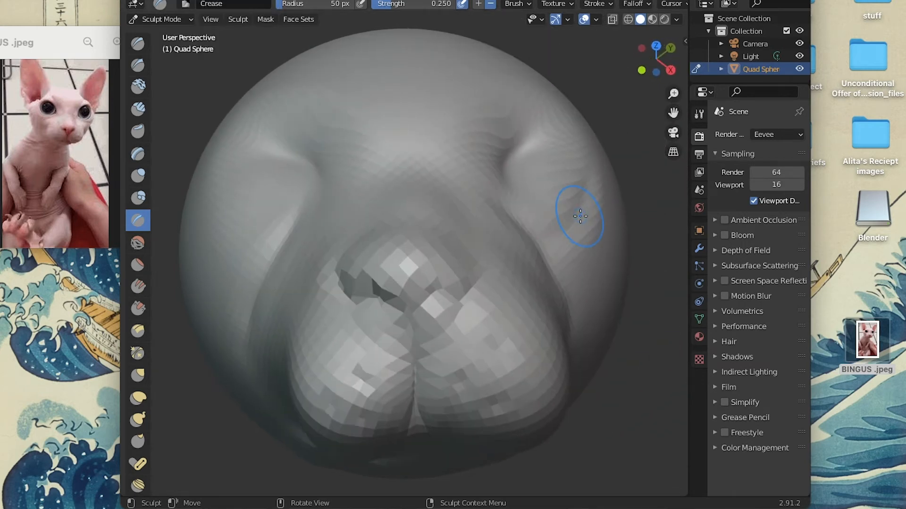
Try a short Crease stroke beside the snout and undo it.
scroll(580, 216, down, 6)
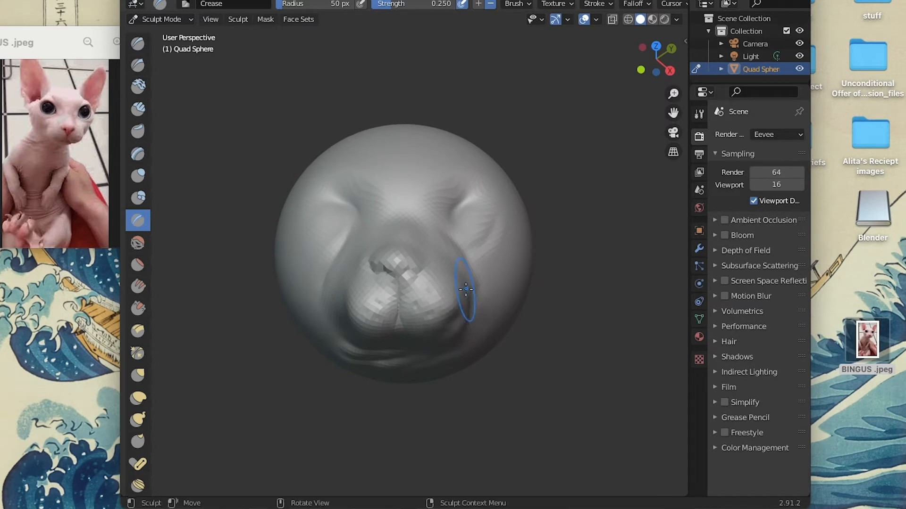
drag(466, 291, 471, 317)
scroll(489, 368, up, 6)
scroll(490, 368, right, 2)
scroll(490, 368, down, 8)
scroll(489, 368, left, 5)
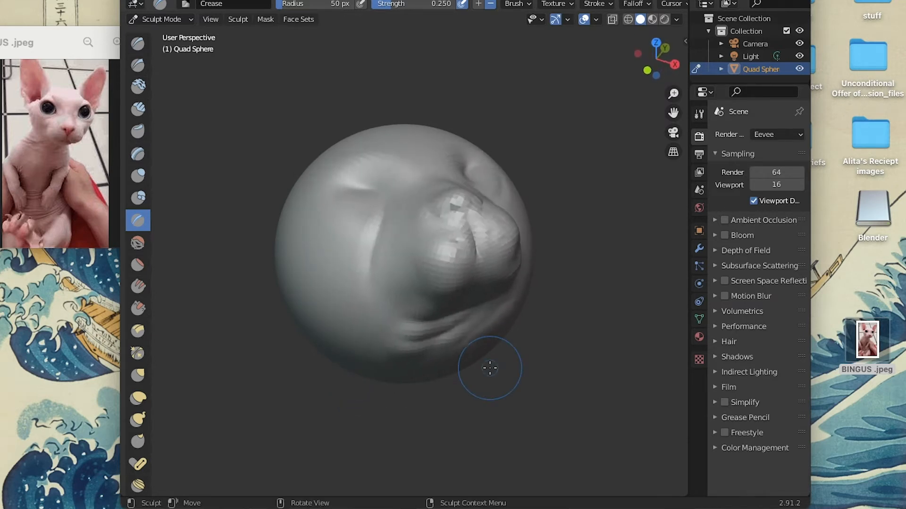
scroll(490, 368, right, 5)
scroll(489, 368, up, 3)
scroll(490, 368, left, 4)
scroll(490, 368, down, 9)
scroll(490, 368, right, 4)
scroll(431, 178, up, 1)
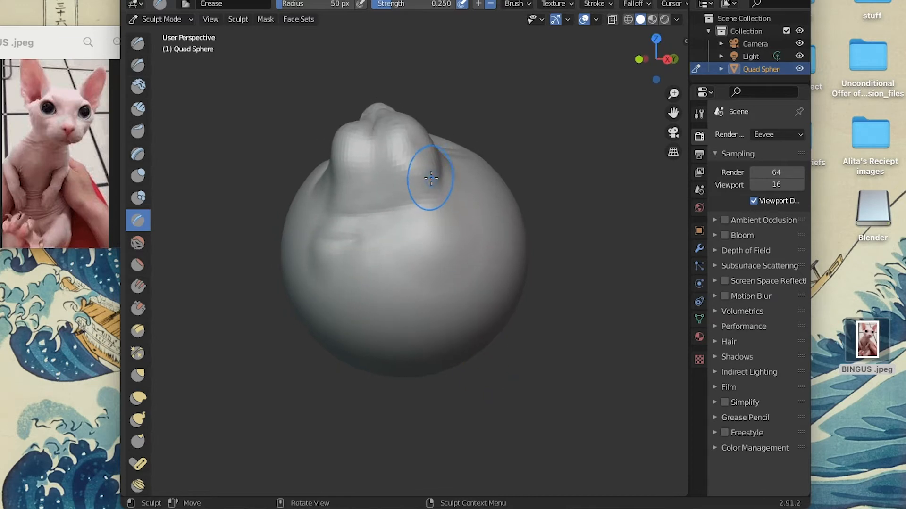
scroll(431, 178, down, 2)
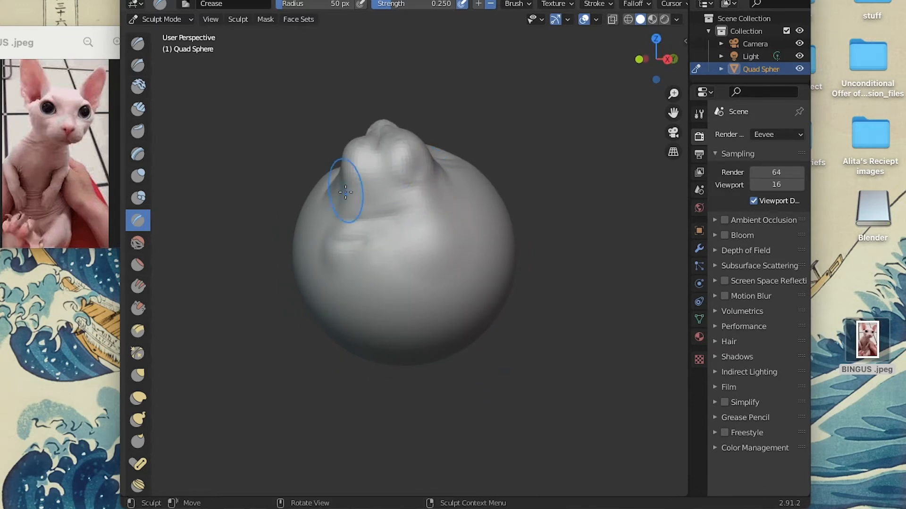
click(166, 1)
click(180, 2)
Examine the snout, mouth folds and eye sockets from several sides of the head.
scroll(400, 231, right, 4)
scroll(401, 231, up, 6)
scroll(400, 230, left, 4)
scroll(348, 263, up, 5)
scroll(348, 263, left, 4)
scroll(348, 263, down, 6)
scroll(348, 263, left, 2)
scroll(475, 253, right, 5)
scroll(474, 254, up, 3)
scroll(473, 253, left, 5)
scroll(474, 253, down, 4)
scroll(473, 250, right, 4)
scroll(473, 251, up, 3)
scroll(444, 294, down, 6)
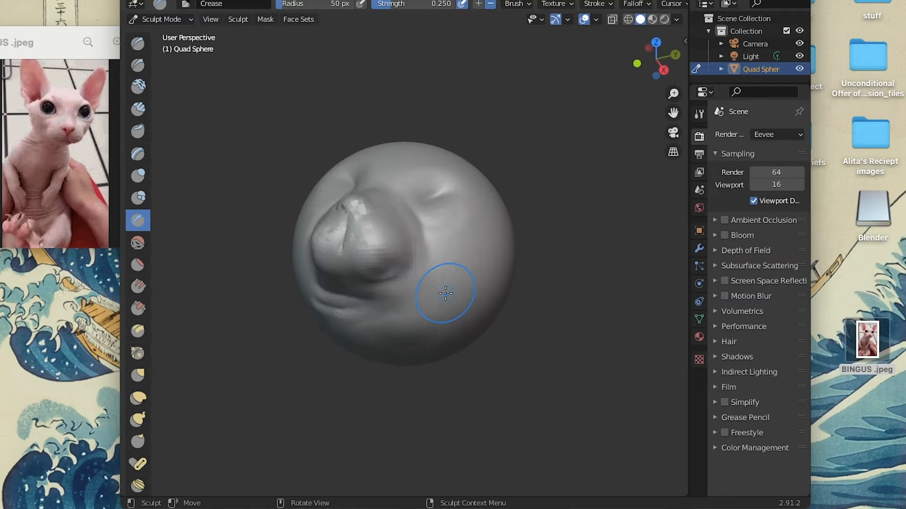
scroll(445, 247, up, 5)
scroll(445, 247, left, 3)
scroll(445, 247, down, 4)
scroll(481, 232, right, 5)
scroll(467, 257, up, 4)
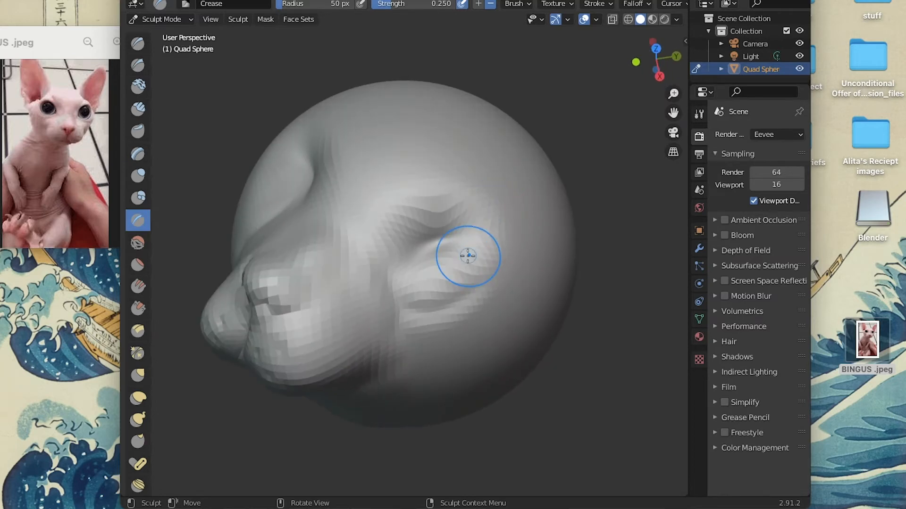
Try a Crease stroke above the cat's left eye socket and undo it.
scroll(467, 256, up, 5)
scroll(428, 307, up, 2)
drag(452, 162, 476, 159)
click(168, 0)
click(184, 4)
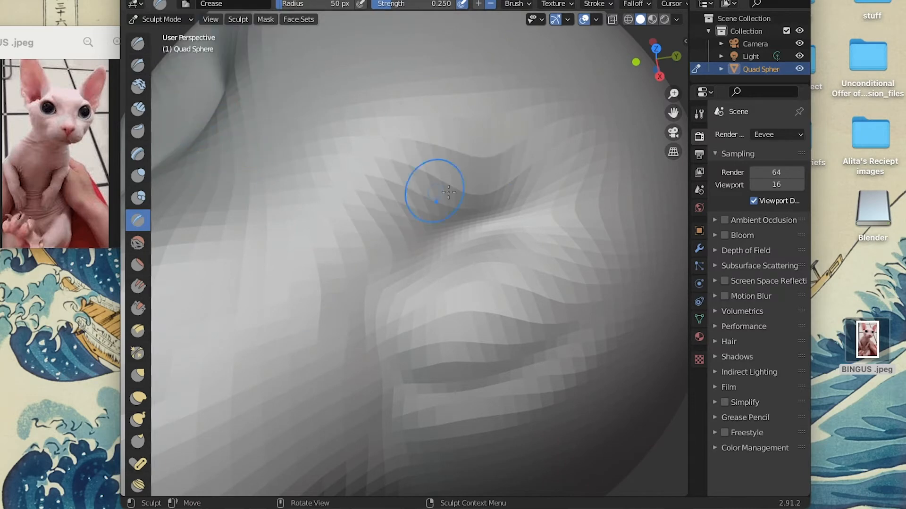
Swell an eyeball inside the cat's left eye socket with the Inflate/Deflate brush at strength 0.500.
scroll(408, 208, left, 2)
click(138, 182)
scroll(450, 261, down, 4)
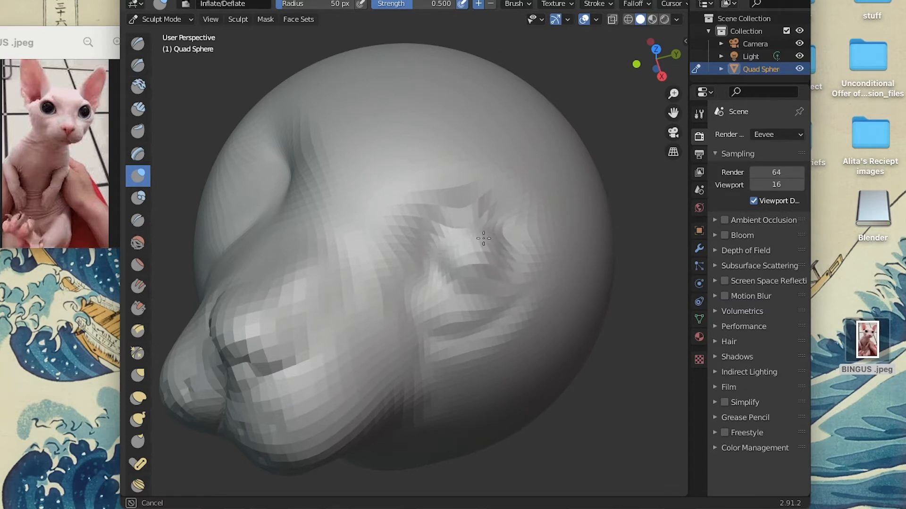
scroll(476, 227, up, 3)
scroll(476, 227, down, 8)
Swell a matching eyeball inside the cat's right eye socket with the Inflate/Deflate brush.
scroll(477, 227, up, 6)
scroll(333, 266, left, 8)
scroll(334, 266, down, 8)
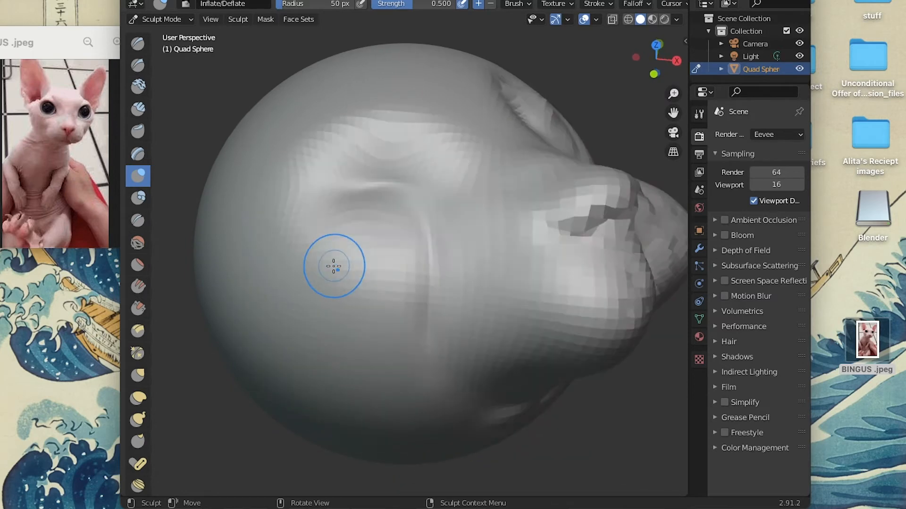
scroll(333, 266, up, 5)
mouse_move(357, 234)
mouse_down()
mouse_move(345, 235)
mouse_move(372, 243)
mouse_move(330, 241)
mouse_move(338, 214)
mouse_move(355, 211)
mouse_up()
scroll(470, 222, down, 10)
scroll(471, 223, up, 4)
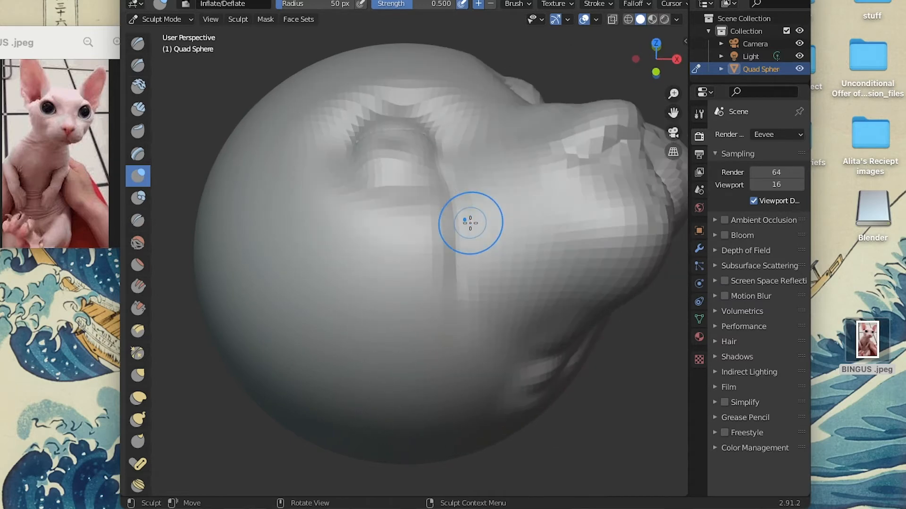
scroll(470, 223, left, 5)
scroll(470, 223, right, 5)
scroll(470, 223, up, 8)
click(568, 19)
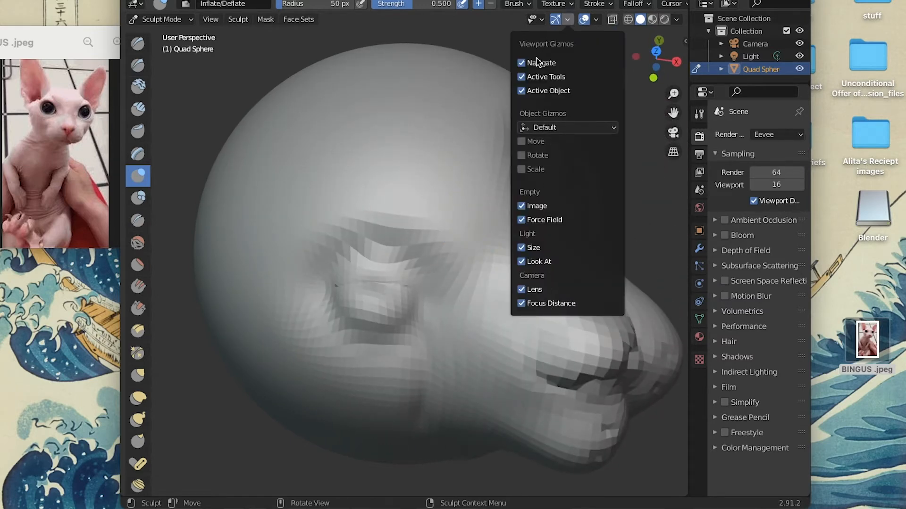
click(566, 128)
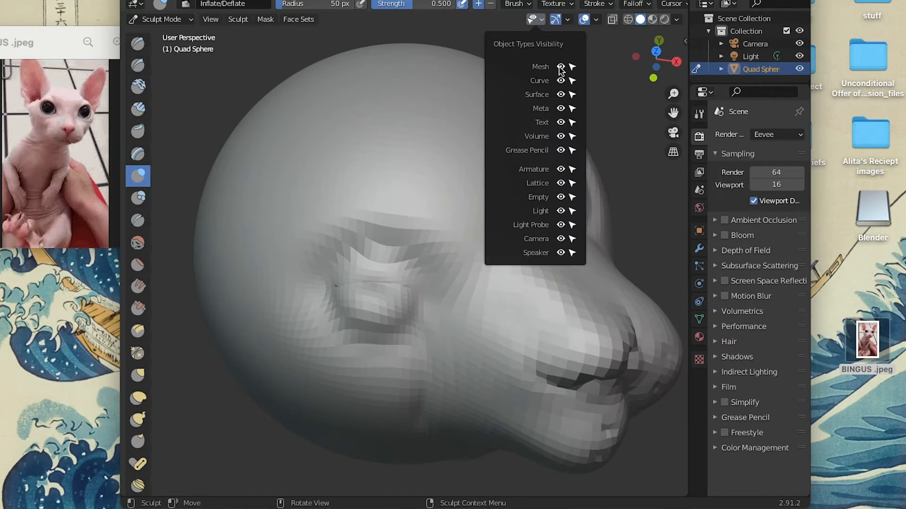
click(597, 19)
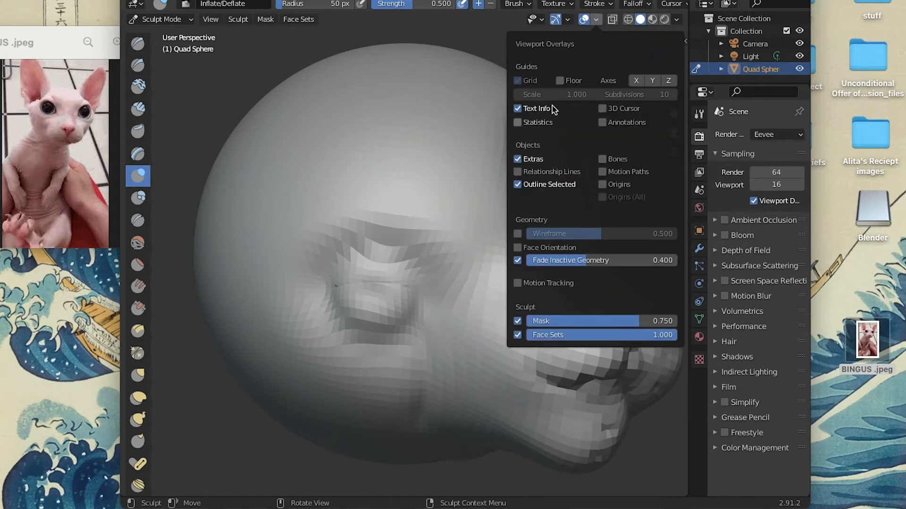
click(598, 21)
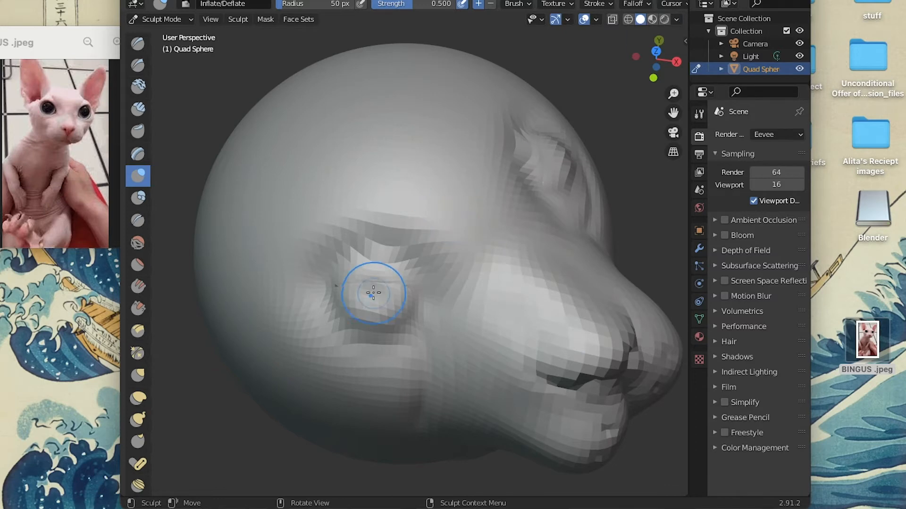
Build up the cat's left eyeball further with Inflate/Deflate strokes from above.
middle_drag(512, 229, 528, 220)
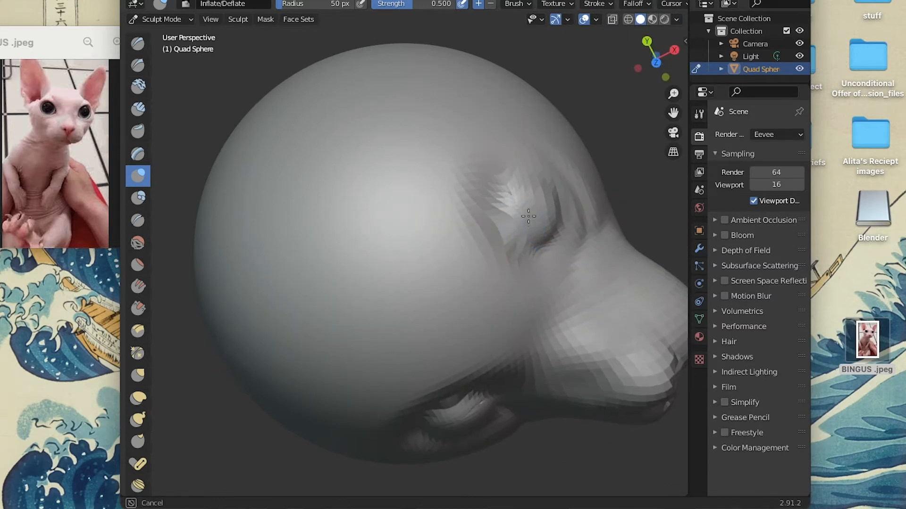
drag(521, 218, 523, 221)
scroll(541, 273, up, 5)
scroll(541, 275, down, 10)
scroll(541, 275, right, 5)
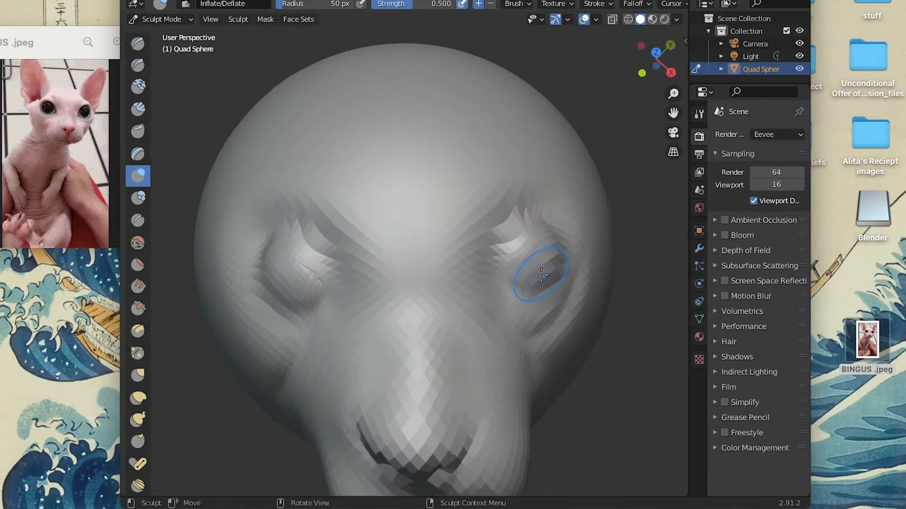
Carve a lower eyelid fold beneath the cat's right eye with the Crease brush at strength 0.250.
scroll(541, 275, left, 5)
scroll(352, 299, up, 4)
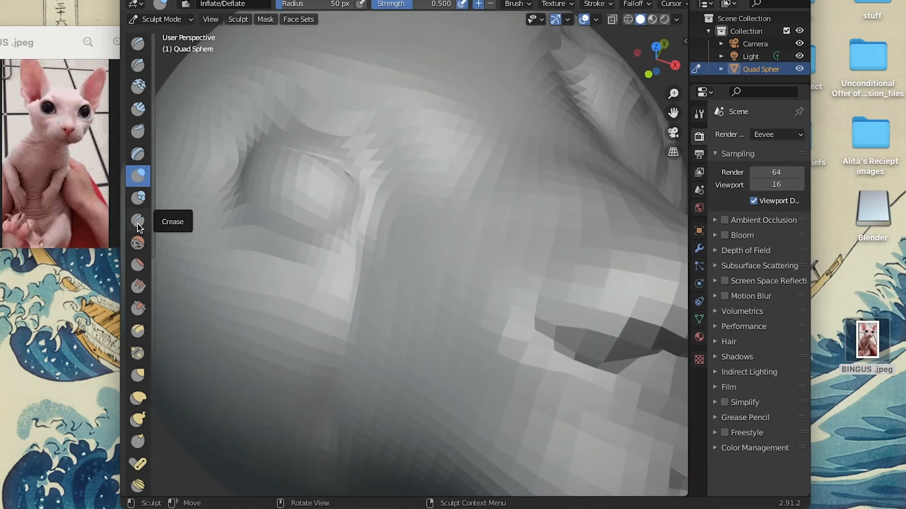
click(137, 220)
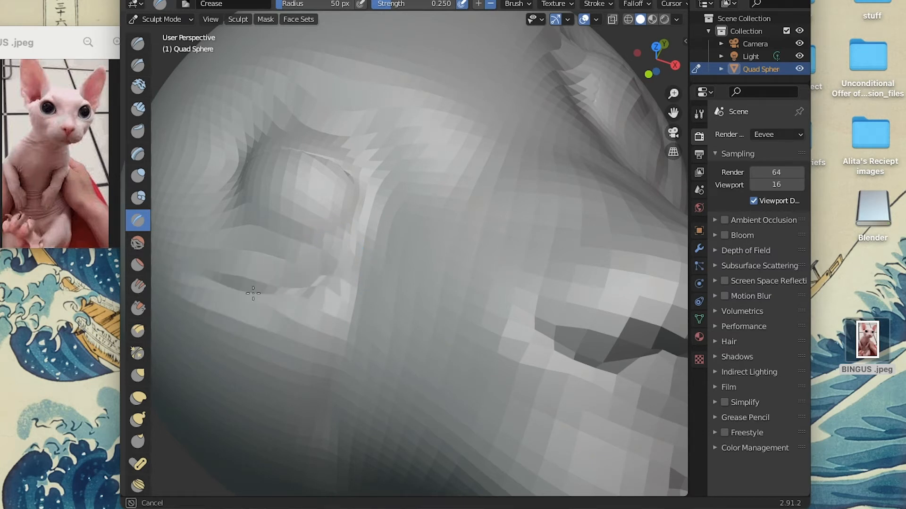
scroll(297, 259, up, 2)
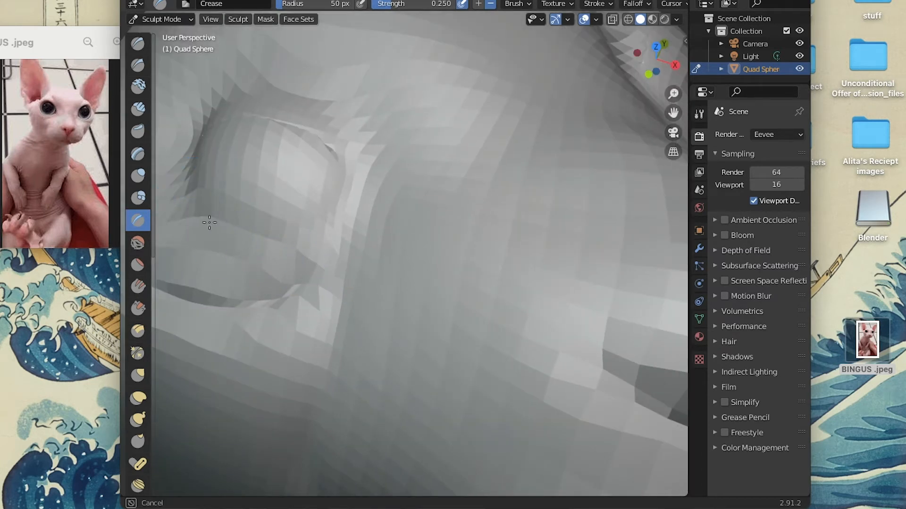
Define the outer edge of the cat's right eye with a short Draw Sharp stroke.
click(138, 65)
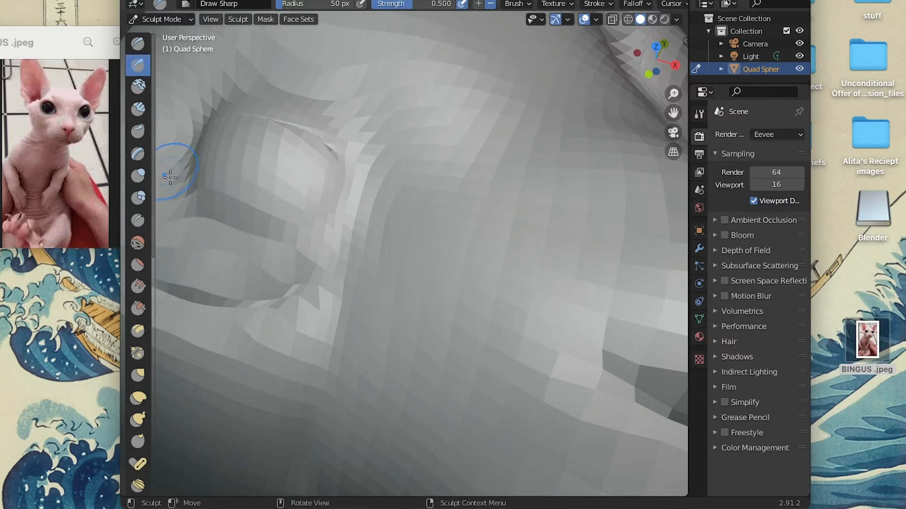
mouse_move(179, 203)
mouse_down()
mouse_move(269, 238)
mouse_move(189, 184)
mouse_up()
scroll(263, 202, down, 5)
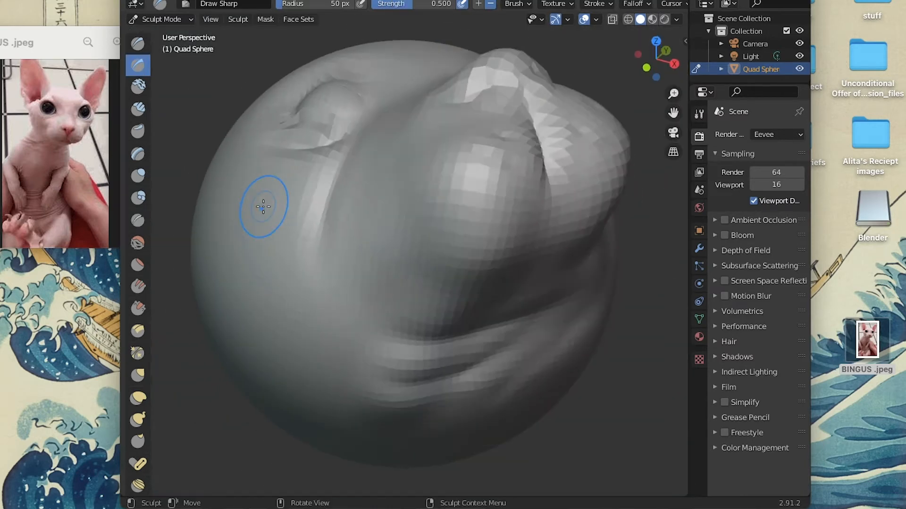
scroll(263, 207, up, 5)
scroll(263, 207, down, 5)
scroll(263, 207, up, 5)
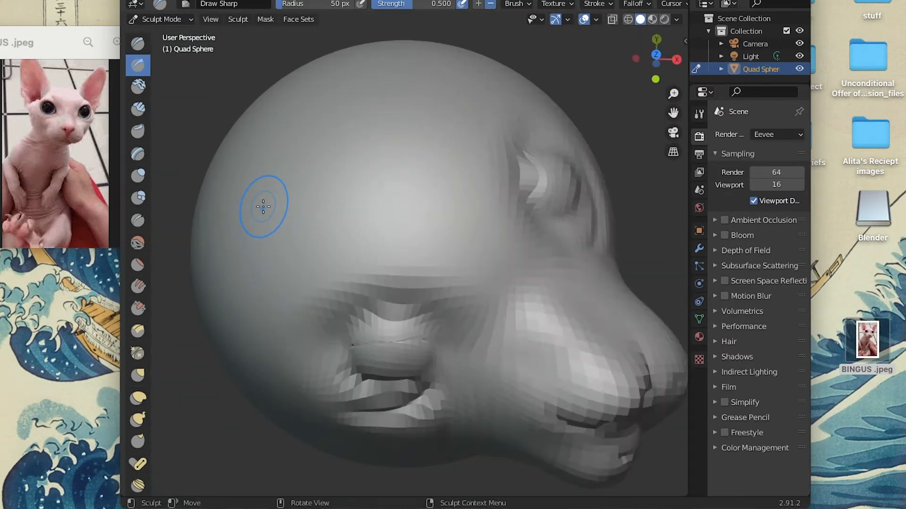
scroll(263, 206, right, 5)
click(147, 0)
click(170, 1)
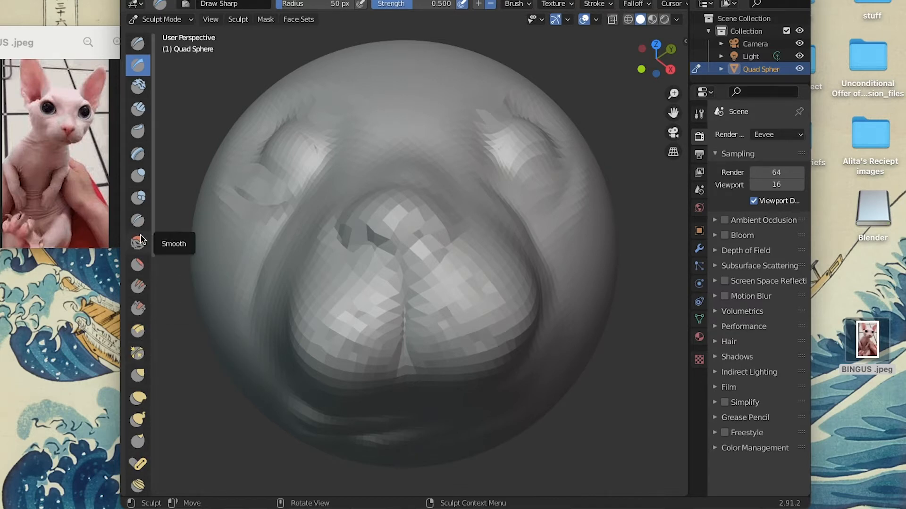
Try Crease strokes around the rim of the cat's right eye to outline the eyelids.
click(137, 220)
middle_drag(253, 172, 256, 173)
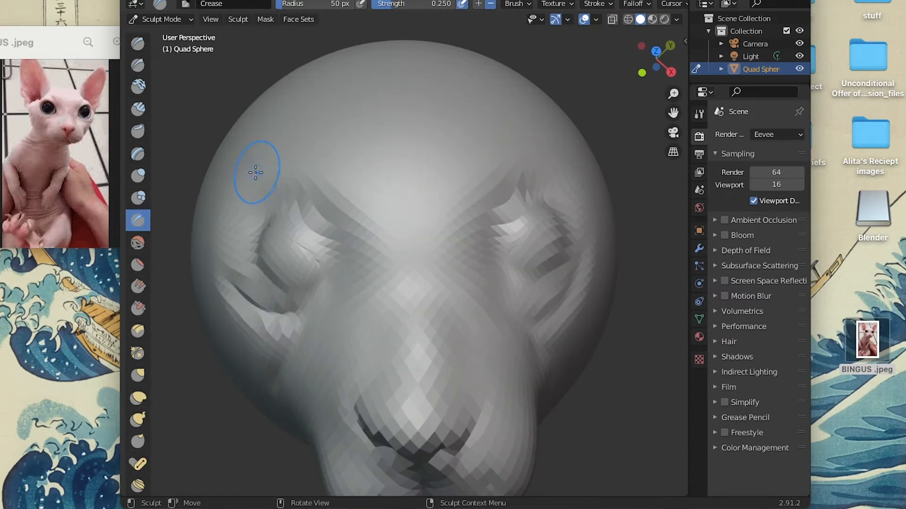
scroll(263, 262, up, 3)
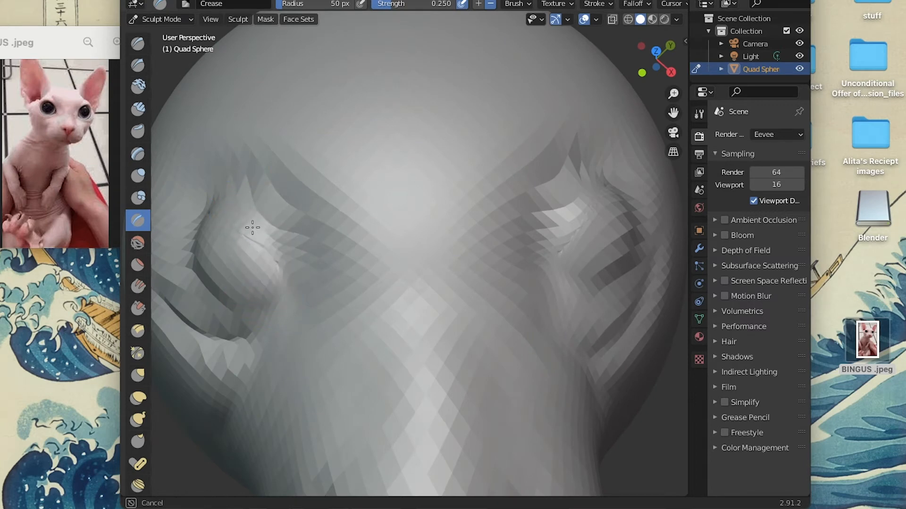
middle_drag(278, 262, 242, 226)
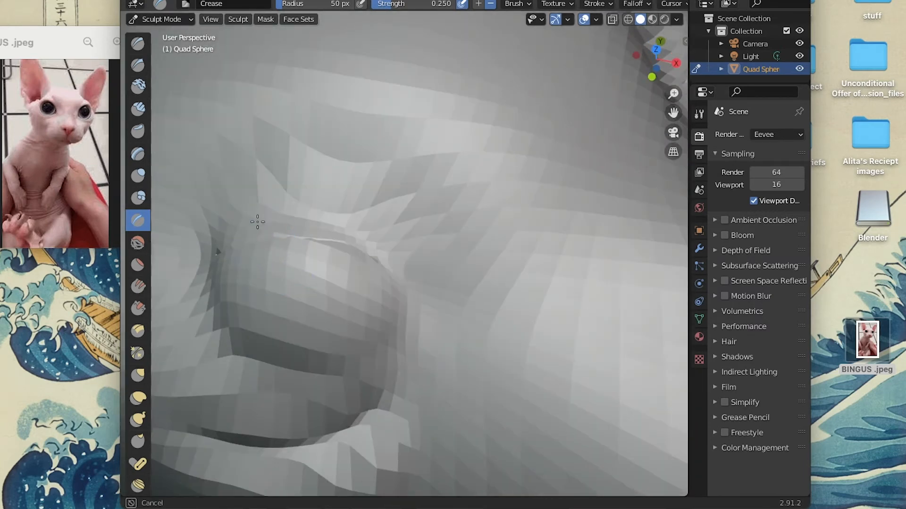
drag(414, 308, 416, 312)
drag(215, 333, 205, 300)
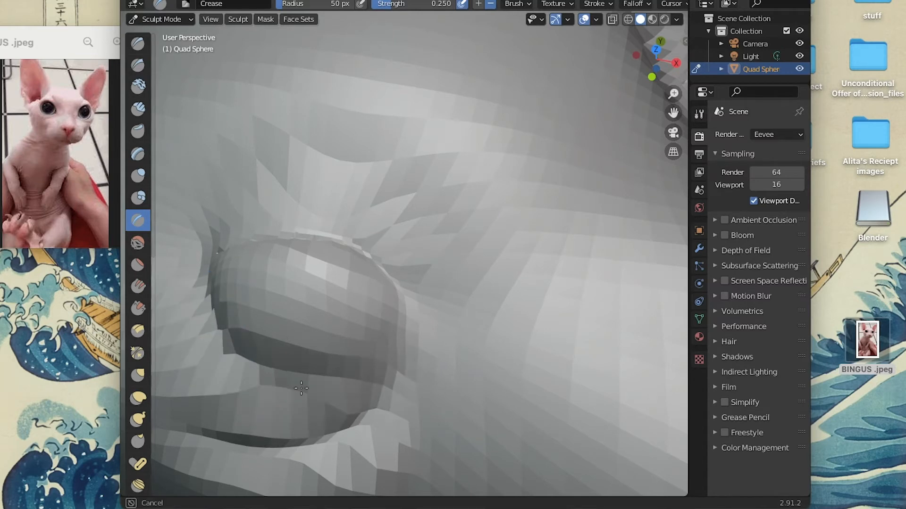
drag(408, 316, 398, 295)
scroll(370, 323, down, 5)
scroll(532, 281, left, 5)
scroll(533, 280, up, 8)
scroll(533, 281, right, 4)
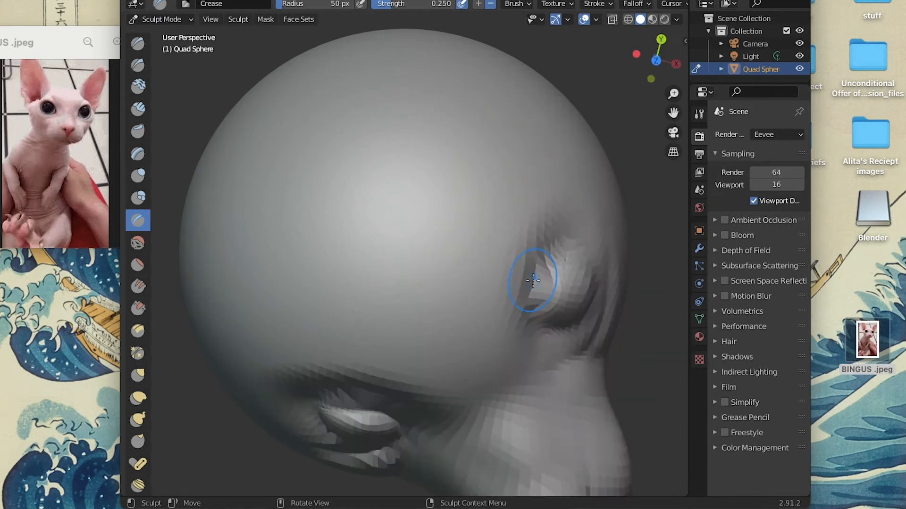
Undo the last six sculpting strokes one by one.
scroll(532, 281, down, 6)
scroll(533, 280, right, 4)
scroll(605, 301, down, 5)
click(167, 0)
click(173, 2)
click(166, 0)
click(174, 2)
click(167, 0)
click(174, 2)
click(167, 0)
click(174, 3)
click(166, 0)
click(179, 4)
click(167, 0)
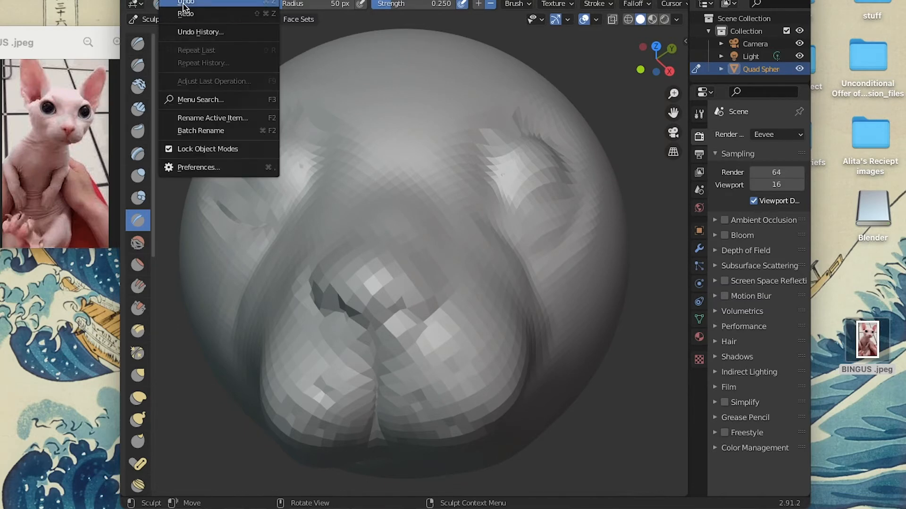
click(182, 4)
Carve the upper rim and lower edge of the cat's left eye with the Crease brush.
scroll(289, 205, right, 5)
scroll(291, 205, up, 5)
scroll(293, 203, up, 5)
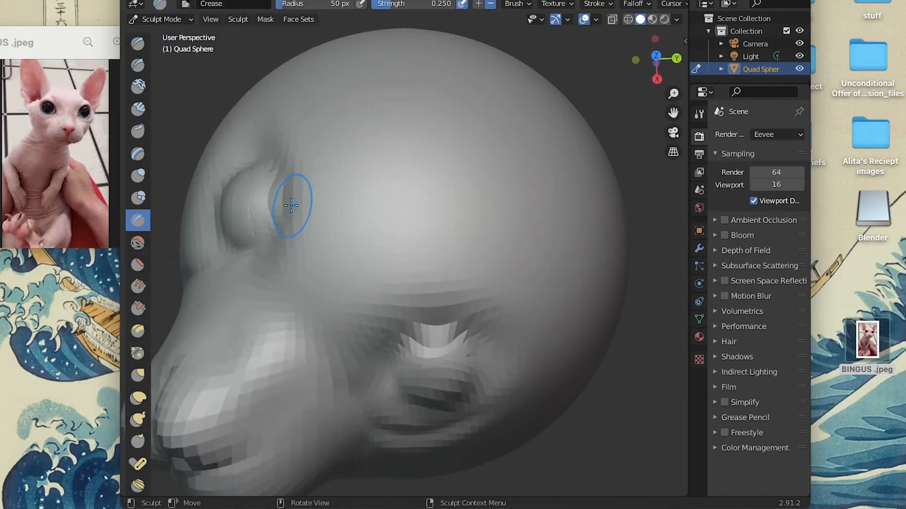
scroll(289, 201, down, 10)
scroll(290, 201, left, 5)
scroll(549, 269, up, 4)
scroll(549, 269, up, 5)
scroll(549, 269, left, 5)
scroll(549, 269, up, 3)
scroll(549, 269, right, 5)
scroll(549, 269, right, 8)
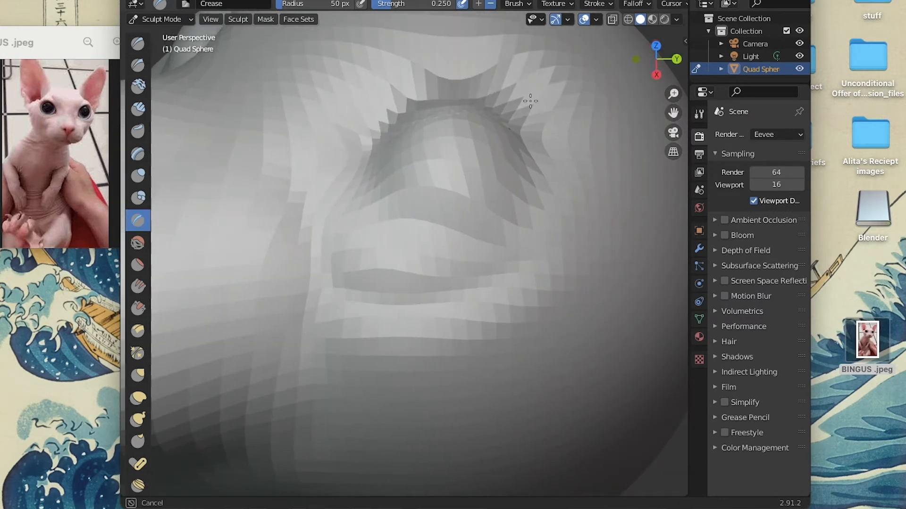
drag(412, 109, 478, 89)
mouse_move(409, 111)
mouse_down()
mouse_move(432, 103)
mouse_move(524, 108)
mouse_up()
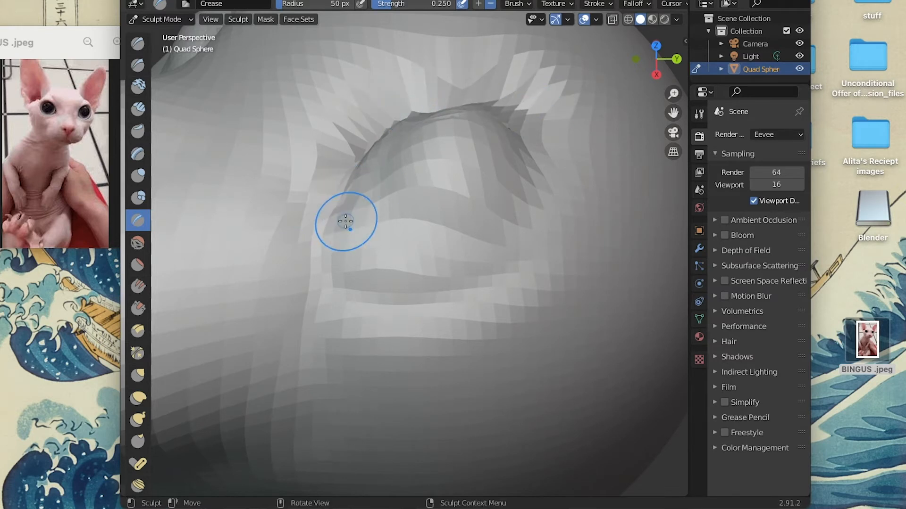
mouse_move(374, 226)
mouse_down()
mouse_move(491, 236)
mouse_move(561, 187)
mouse_up()
Build up the lower and upper eyelids of the cat's left eye with the Draw brush at strength 0.500.
click(138, 43)
scroll(364, 263, up, 3)
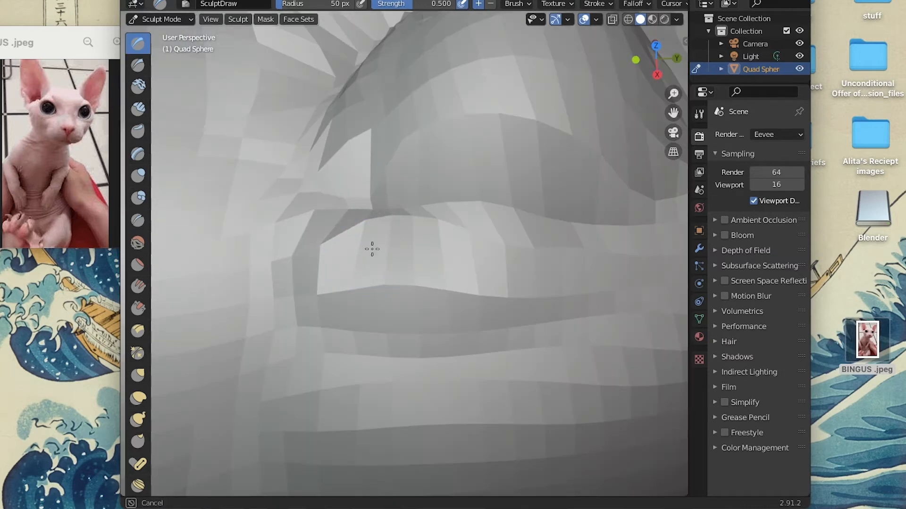
scroll(427, 250, down, 2)
mouse_move(418, 250)
mouse_down()
mouse_move(556, 239)
mouse_move(585, 210)
mouse_up()
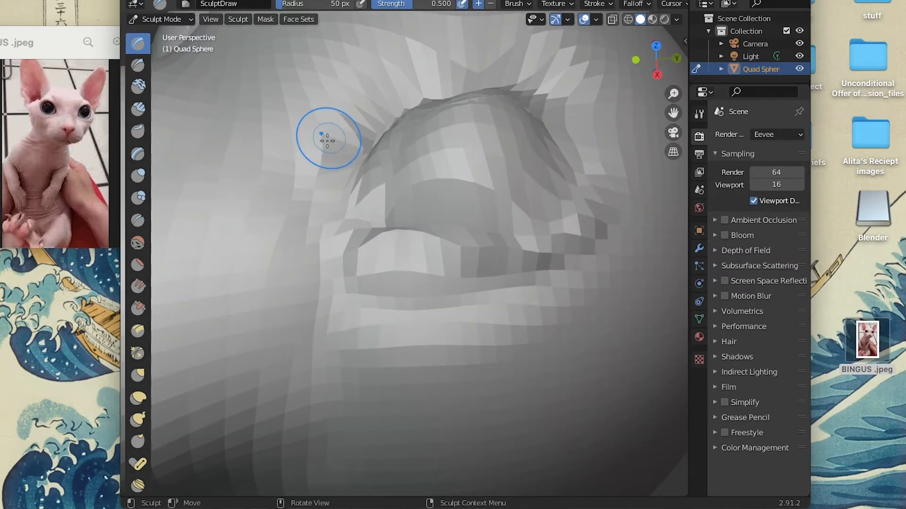
drag(326, 139, 331, 151)
mouse_move(409, 80)
mouse_down()
mouse_move(521, 73)
mouse_move(590, 129)
mouse_up()
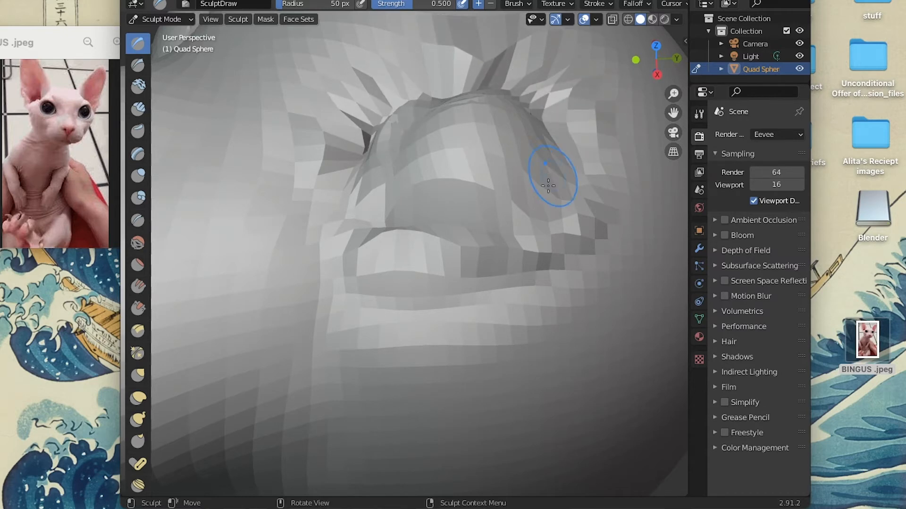
Undo the recent Draw and Crease strokes on the cat's left eye one by one, back to the plain rounded socket.
scroll(553, 176, down, 5)
middle_drag(414, 283, 410, 235)
click(167, 0)
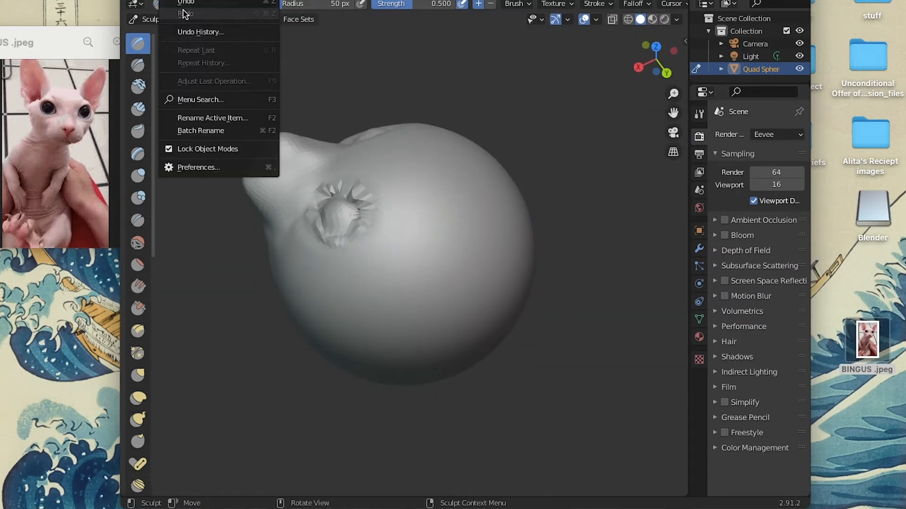
click(184, 4)
click(168, 0)
click(184, 3)
click(168, 0)
click(184, 4)
click(167, 0)
click(184, 4)
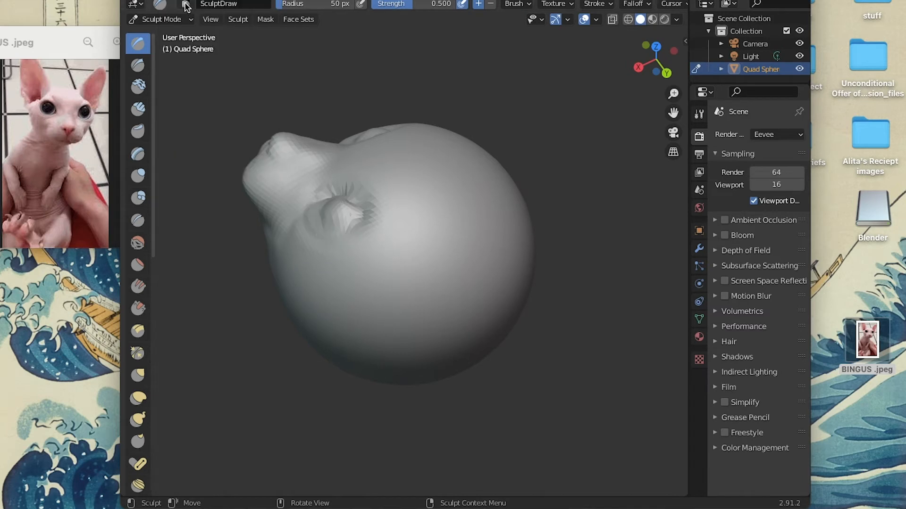
click(168, 0)
click(183, 4)
click(167, 0)
click(183, 4)
click(168, 0)
click(184, 4)
click(168, 0)
click(183, 4)
click(167, 0)
click(183, 4)
click(167, 0)
click(184, 3)
click(184, 2)
click(183, 4)
click(184, 2)
click(184, 4)
click(183, 1)
click(183, 5)
click(169, 0)
click(185, 15)
Inspect both eyes and the muzzle from several angles around the head.
scroll(341, 194, up, 5)
scroll(341, 195, up, 4)
scroll(340, 195, down, 8)
scroll(341, 194, left, 3)
scroll(341, 195, up, 5)
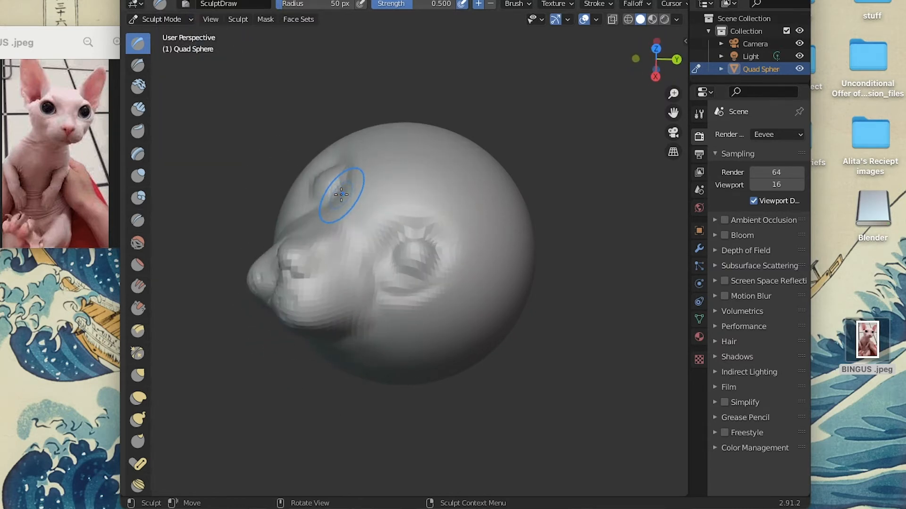
scroll(341, 195, left, 5)
scroll(464, 305, left, 4)
scroll(463, 305, up, 5)
scroll(463, 305, down, 8)
scroll(463, 305, up, 8)
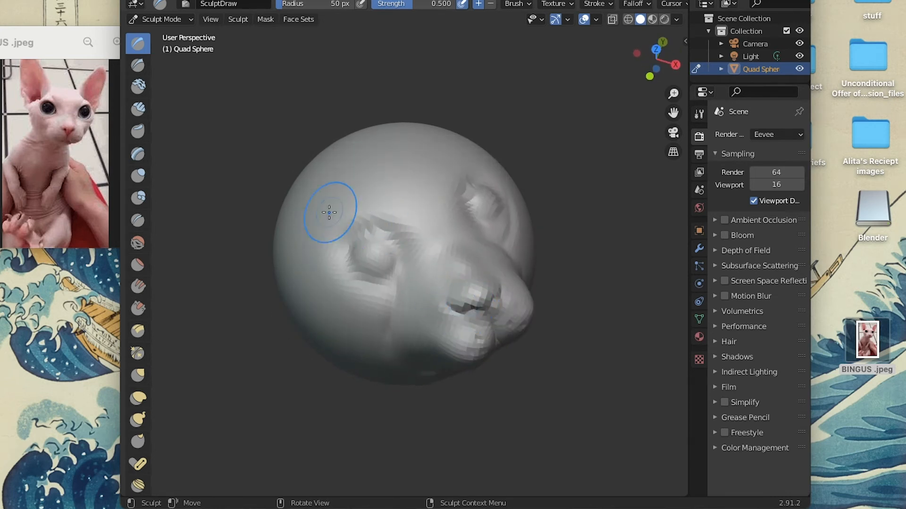
Try Draw strokes across the brow above the cat's right eye and between the eyes, undoing each one.
scroll(414, 236, left, 3)
scroll(414, 236, right, 5)
scroll(414, 236, up, 5)
mouse_move(384, 195)
mouse_down()
mouse_move(367, 177)
mouse_move(412, 215)
mouse_up()
scroll(373, 162, down, 4)
click(159, 0)
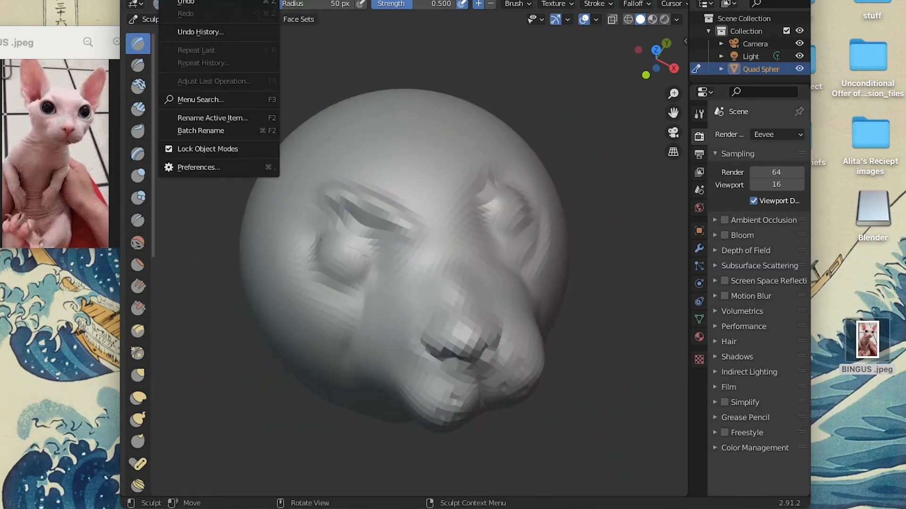
click(165, 1)
mouse_move(396, 186)
mouse_down()
mouse_move(364, 191)
mouse_move(472, 148)
mouse_up()
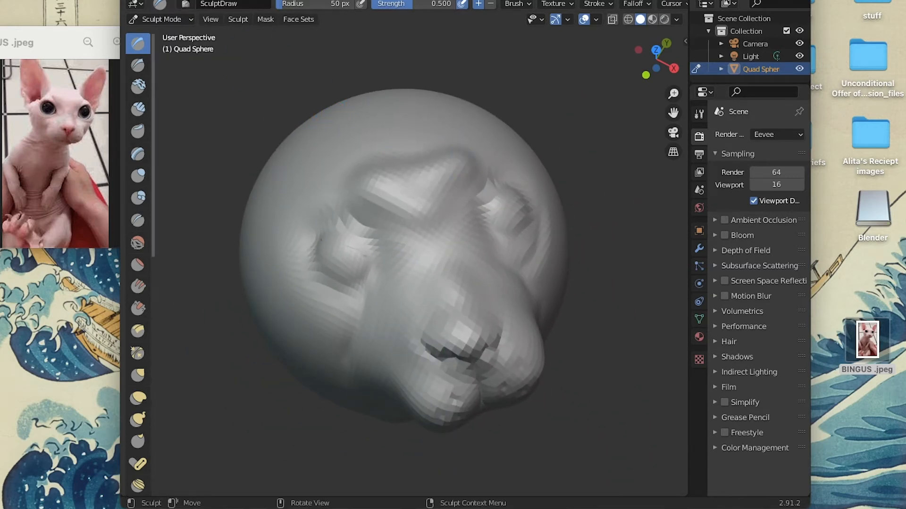
click(179, 1)
click(180, 2)
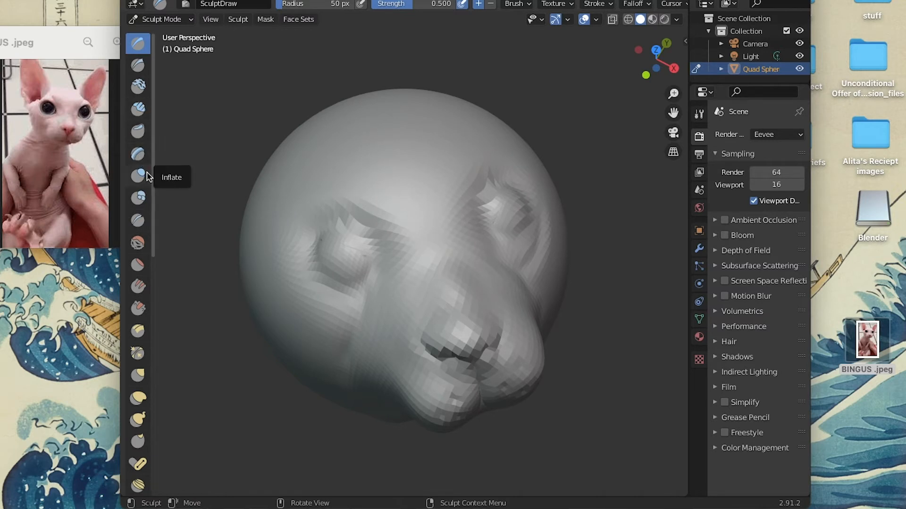
Raise a brow ridge above and between the eyes with the Inflate brush, undoing the extra stroke by the cat's right eye.
scroll(344, 203, down, 2)
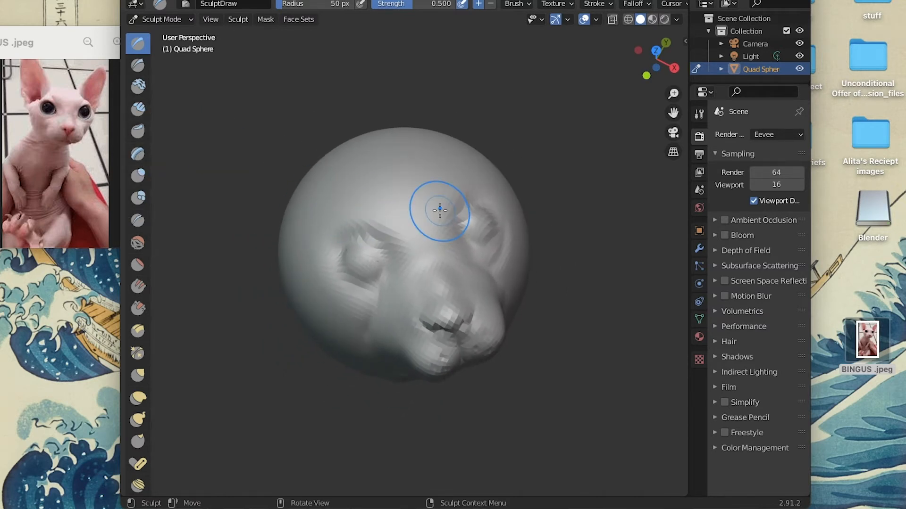
scroll(440, 210, up, 2)
click(138, 175)
mouse_move(407, 205)
mouse_down()
mouse_move(327, 200)
mouse_move(360, 188)
mouse_up()
scroll(364, 261, up, 3)
drag(339, 250, 319, 226)
click(169, 0)
click(189, 2)
Try a Clay Thumb stroke outward from the cat's right eye and undo it.
scroll(426, 240, down, 5)
scroll(426, 241, left, 3)
scroll(427, 240, up, 5)
scroll(426, 240, down, 5)
click(145, 137)
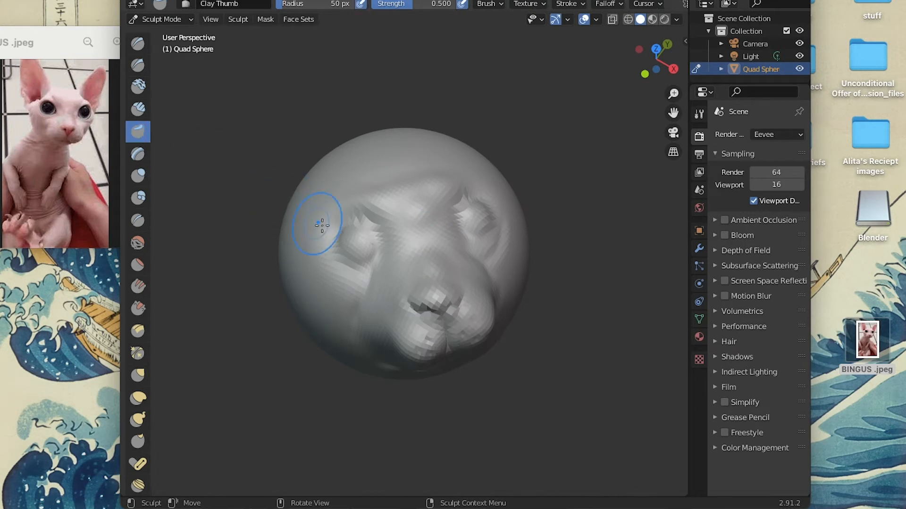
scroll(341, 237, left, 5)
drag(341, 236, 267, 254)
scroll(431, 251, left, 3)
scroll(431, 252, up, 2)
scroll(431, 251, right, 3)
scroll(432, 251, left, 5)
scroll(431, 252, down, 5)
click(168, 1)
click(184, 2)
Try to pull an ear out of the head above the cat's right eye with the Thumb brush at strength 0.500.
scroll(139, 312, down, 1)
scroll(140, 314, down, 1)
click(141, 425)
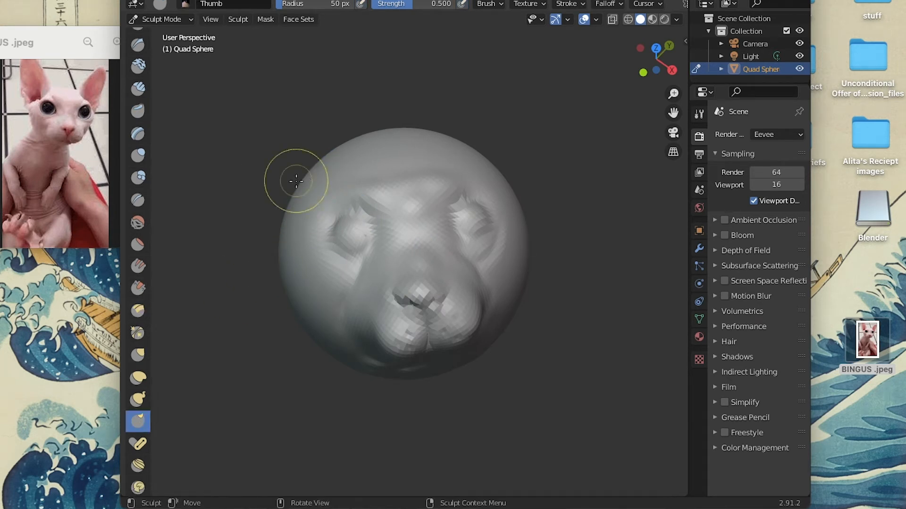
scroll(309, 178, down, 3)
scroll(309, 178, up, 5)
scroll(309, 179, left, 3)
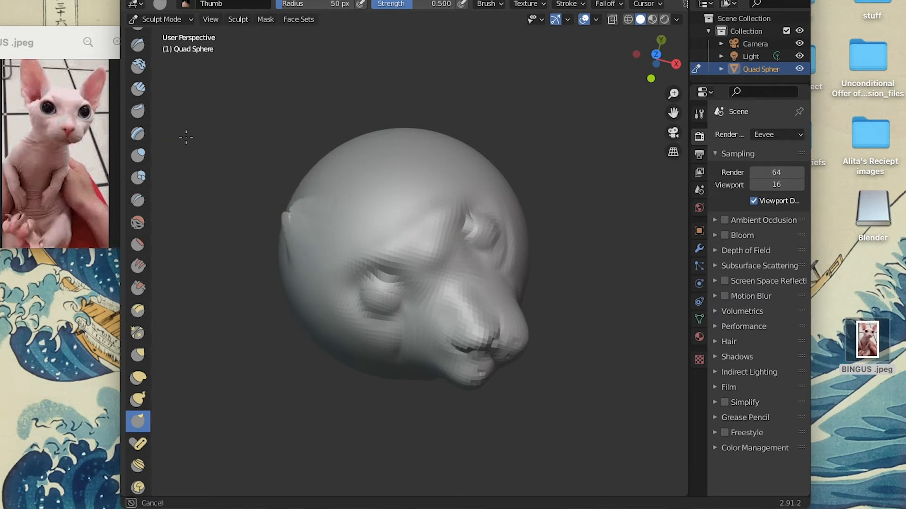
scroll(293, 211, down, 10)
scroll(293, 212, left, 5)
mouse_move(371, 206)
mouse_down()
mouse_move(332, 139)
mouse_move(283, 83)
mouse_up()
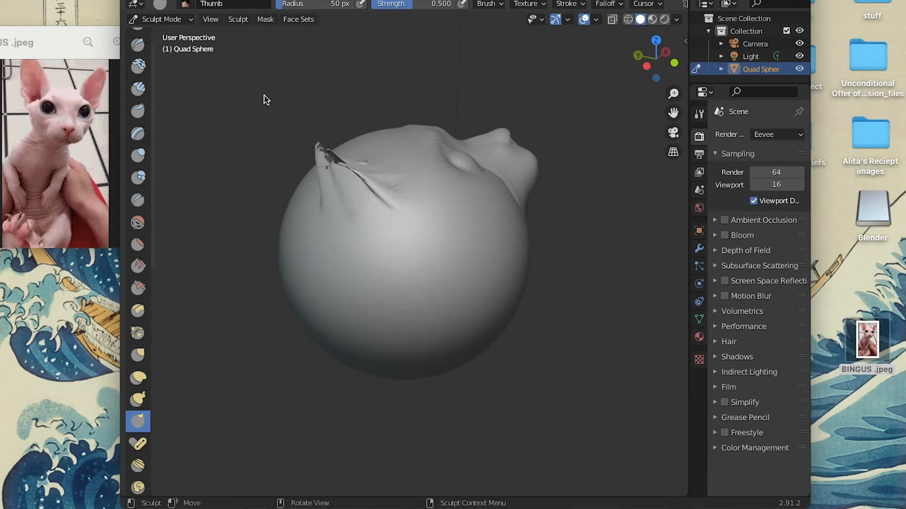
scroll(297, 136, down, 8)
scroll(298, 137, left, 3)
scroll(297, 137, up, 8)
scroll(297, 136, right, 8)
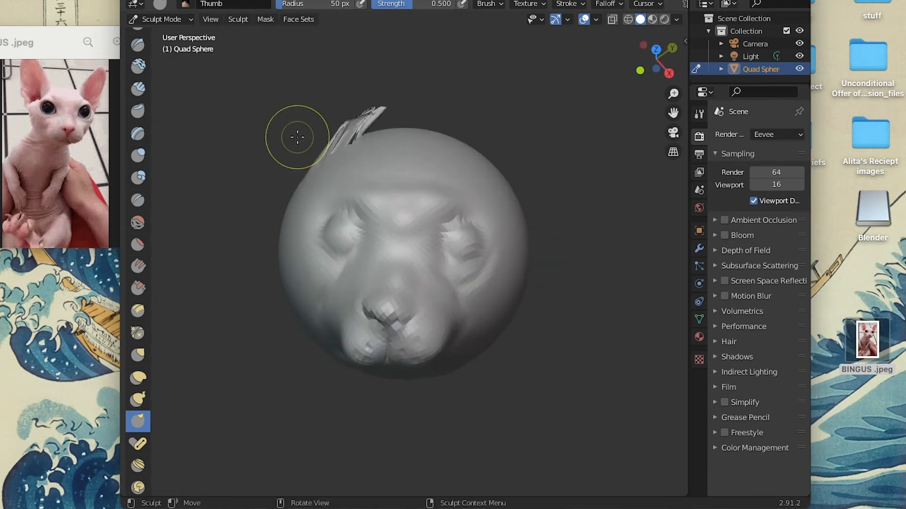
Undo the Thumb strokes on the cat's right ear one by one.
click(168, 0)
click(185, 2)
click(167, 0)
click(186, 1)
click(168, 0)
click(186, 2)
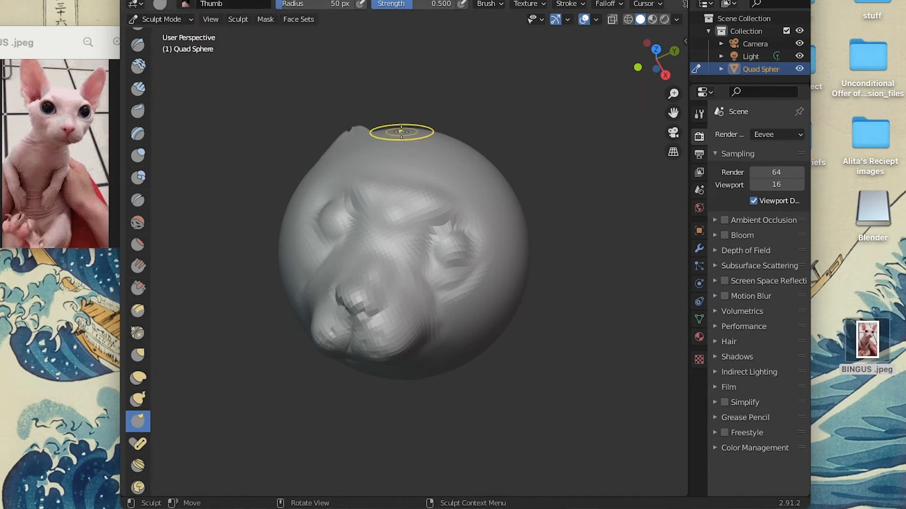
scroll(402, 133, up, 7)
click(168, 0)
click(186, 2)
click(167, 0)
click(186, 2)
Build up two rounded bumps for the ears on top of the head with the Inflate brush.
scroll(431, 200, up, 4)
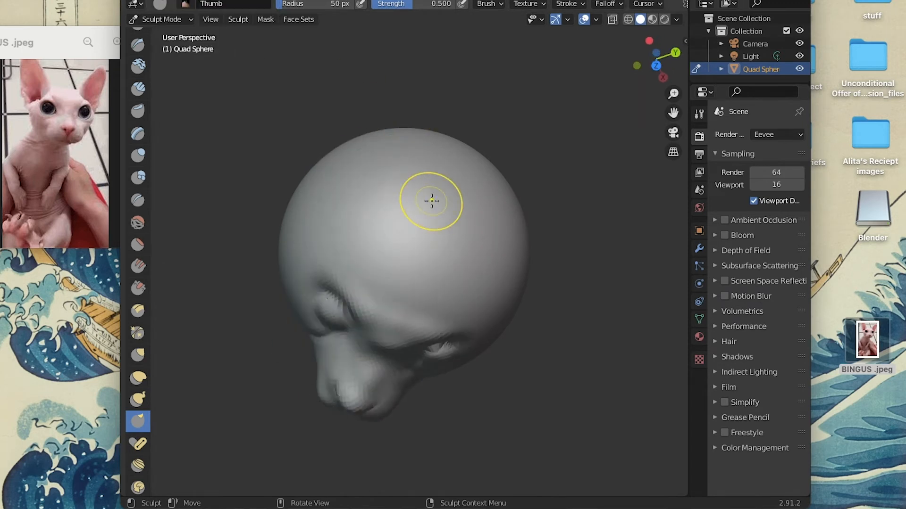
scroll(429, 211, down, 4)
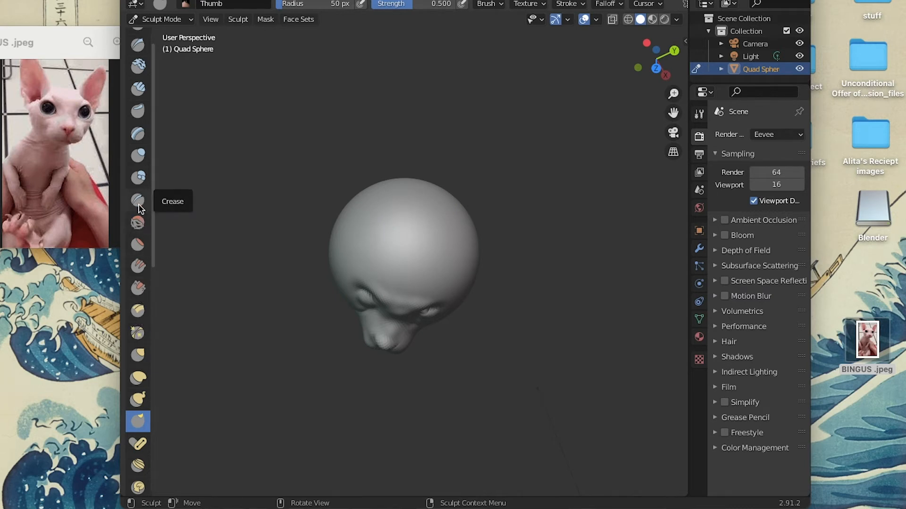
click(137, 156)
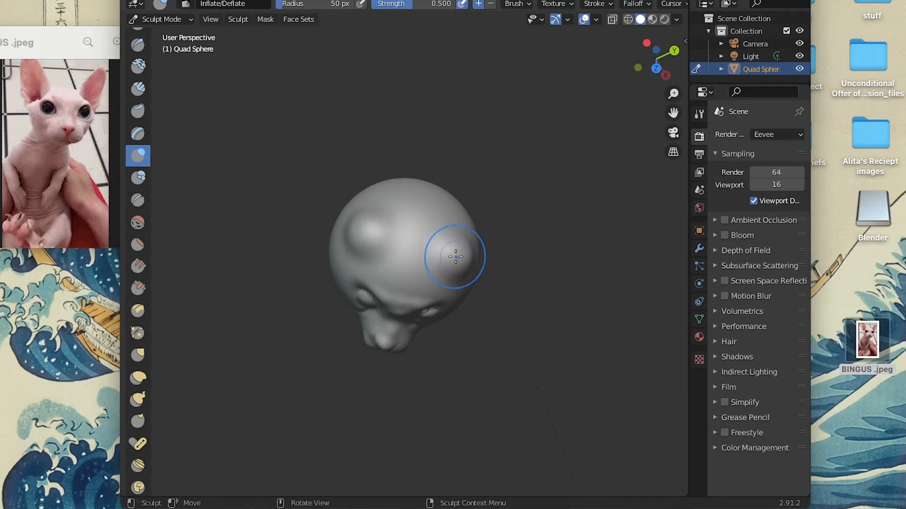
Pull both bumps upward and outward into pointed ears with the Grab brush at strength 0.400.
click(138, 355)
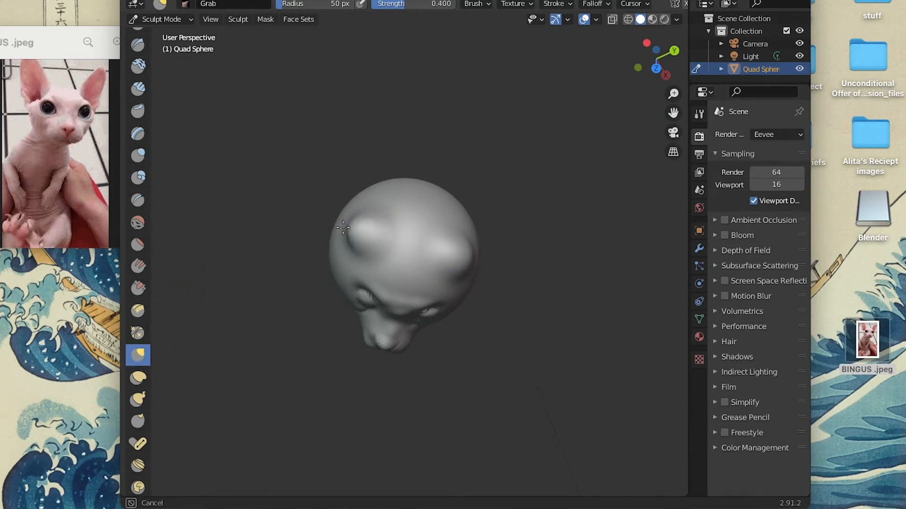
mouse_move(359, 230)
middle_down()
mouse_move(370, 241)
mouse_move(376, 204)
middle_up()
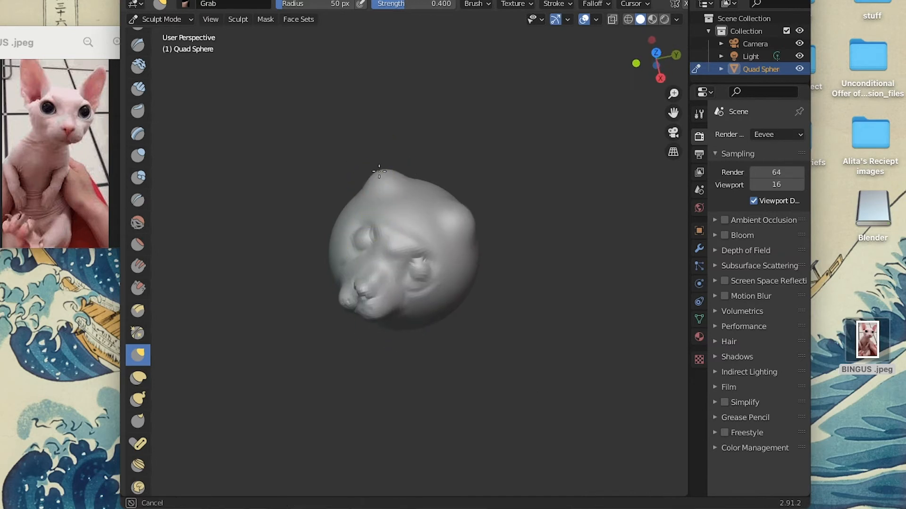
drag(464, 218, 501, 207)
scroll(359, 288, left, 5)
scroll(360, 288, right, 4)
scroll(360, 289, left, 8)
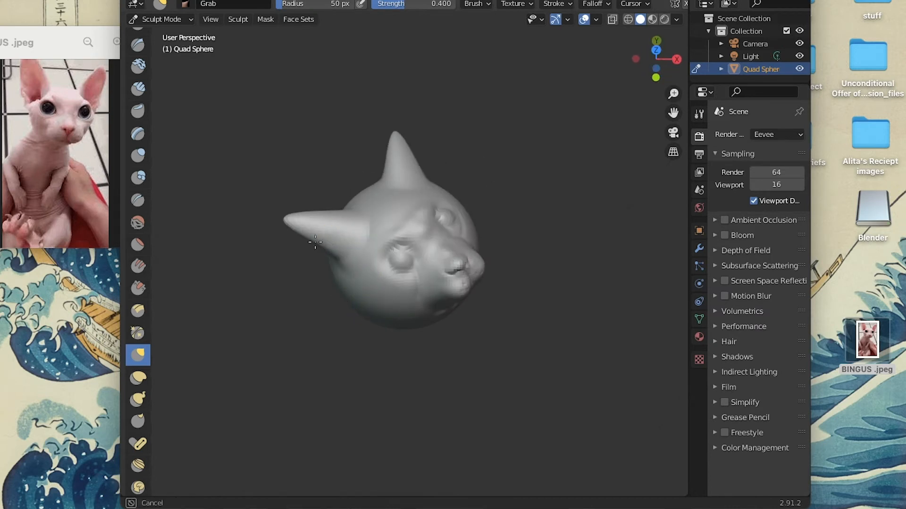
Refine the base, angle and tips of both ears with the Grab brush, checking them from several sides.
scroll(431, 176, down, 5)
scroll(432, 176, up, 7)
scroll(432, 175, right, 6)
scroll(431, 176, left, 2)
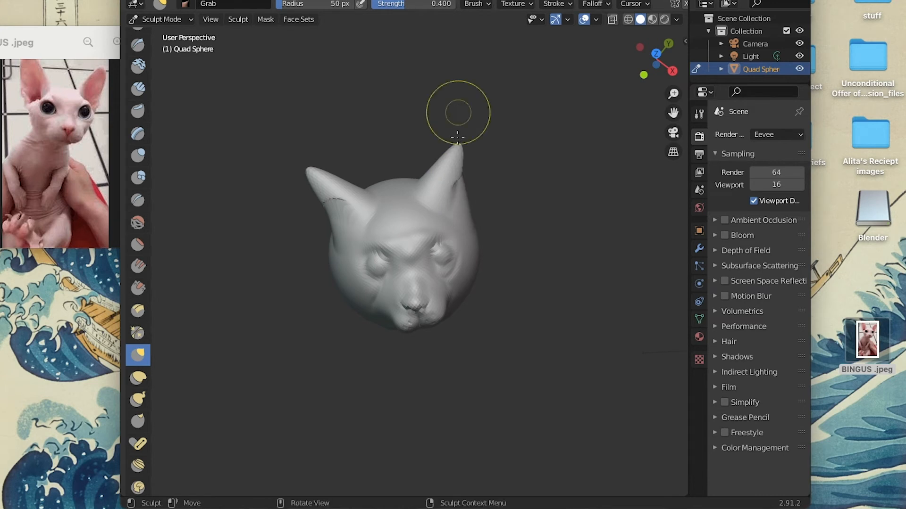
scroll(452, 191, left, 5)
scroll(453, 192, right, 7)
scroll(452, 192, down, 7)
scroll(453, 193, left, 3)
scroll(453, 193, up, 5)
scroll(364, 270, left, 7)
scroll(364, 270, down, 5)
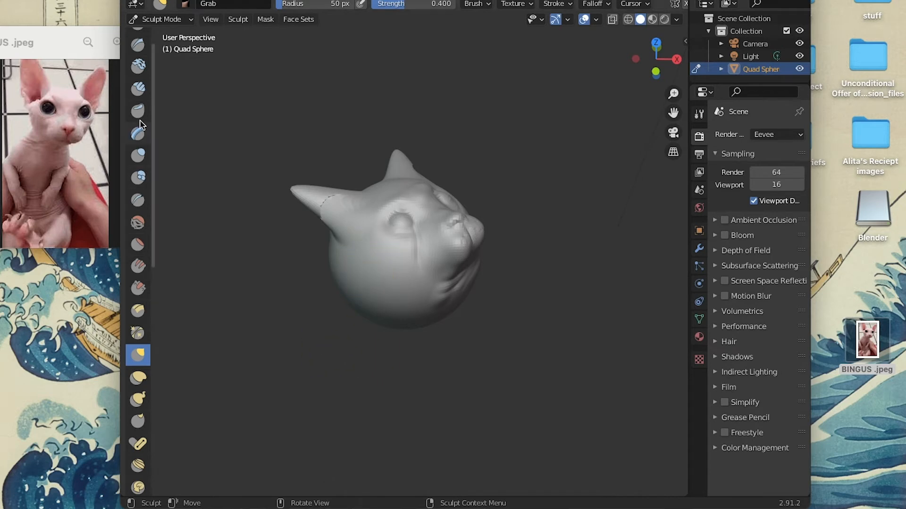
Smooth the rough seam at the base of the cat's right ear with the Smooth brush at strength 0.700.
scroll(136, 373, down, 10)
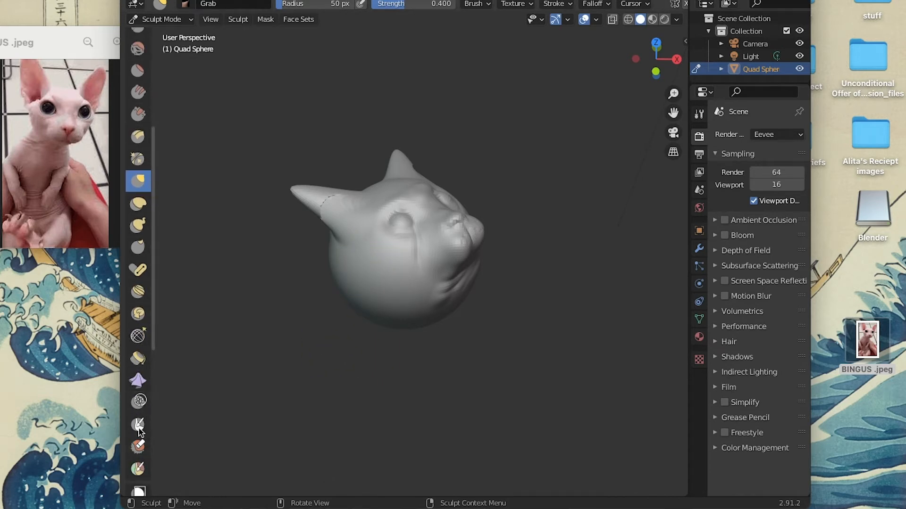
scroll(138, 421, up, 11)
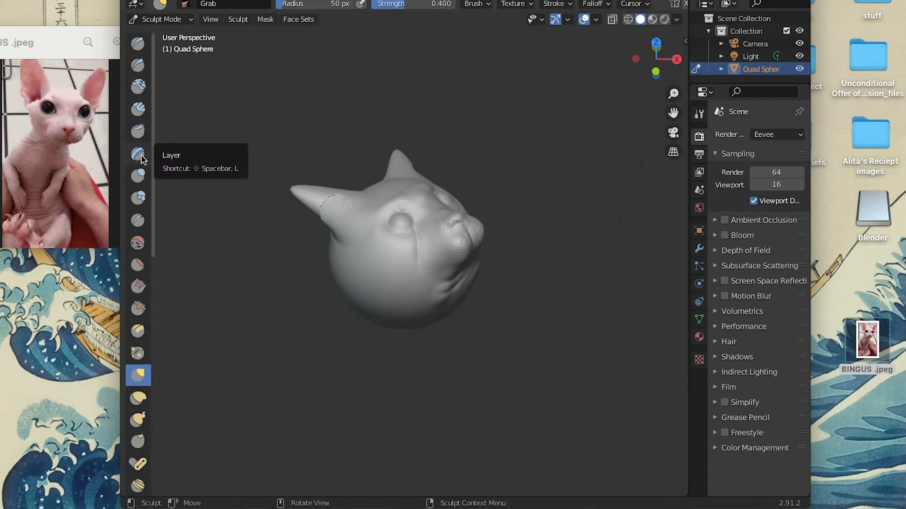
click(138, 244)
scroll(372, 258, up, 3)
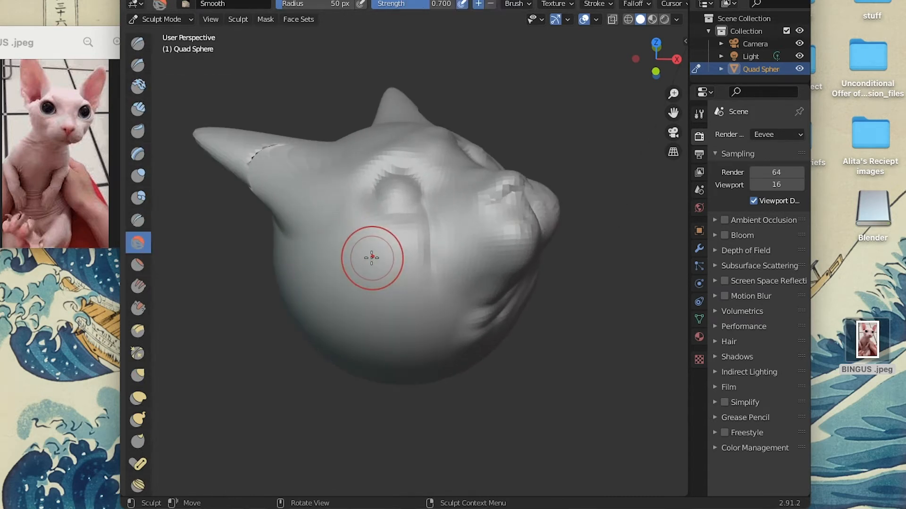
scroll(372, 258, left, 5)
middle_drag(372, 258, 305, 261)
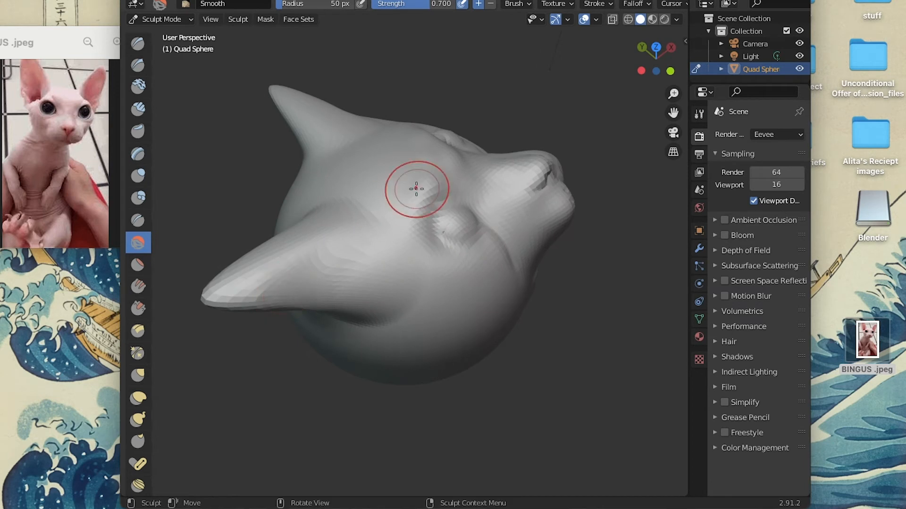
Smooth the transitions behind and around the ears where they meet the head.
scroll(416, 188, left, 10)
scroll(435, 112, right, 8)
right_click(329, 173)
click(330, 168)
drag(330, 176, 333, 183)
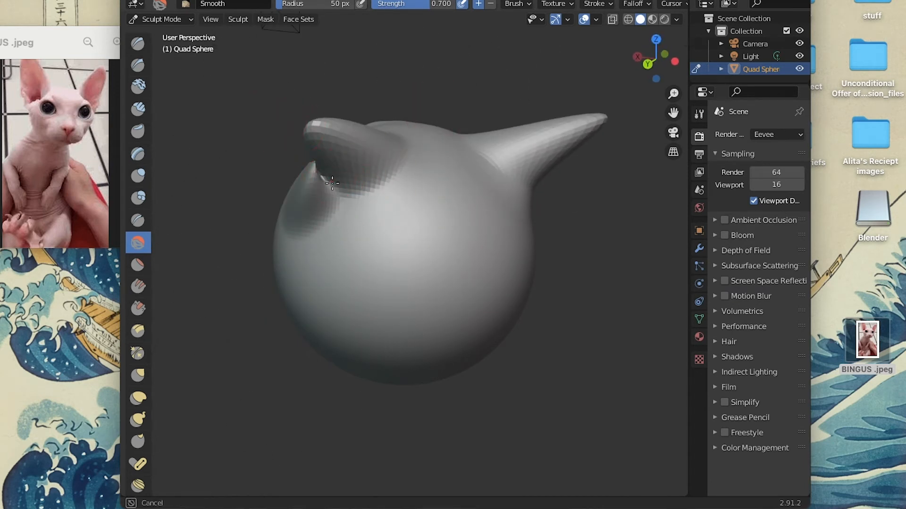
scroll(306, 181, right, 10)
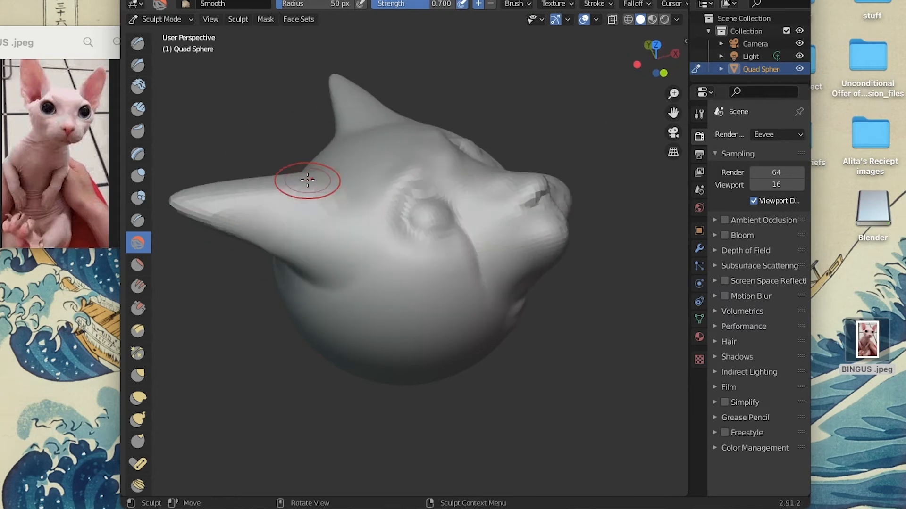
scroll(456, 166, up, 8)
scroll(453, 166, down, 8)
scroll(380, 182, up, 8)
scroll(393, 179, right, 4)
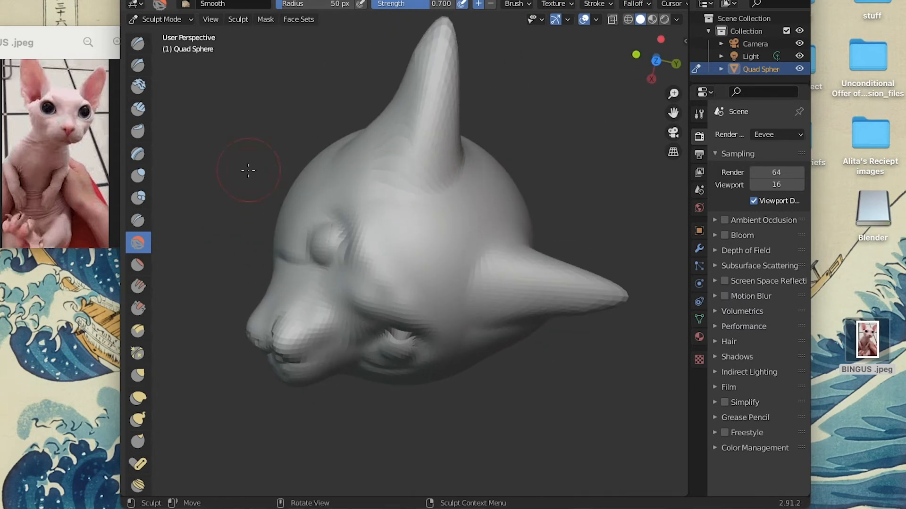
Flatten the top of the head between the ears with the Flatten/Contrast brush at strength 0.500.
click(139, 264)
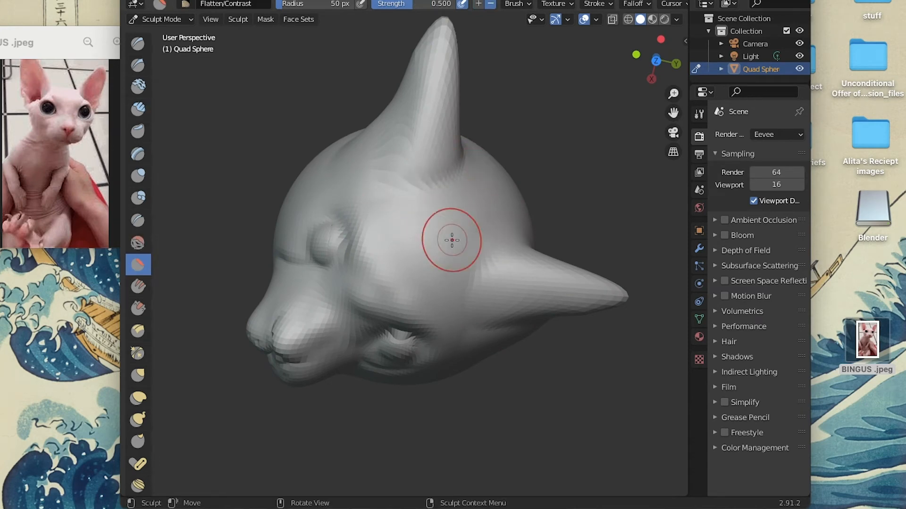
scroll(453, 239, left, 4)
scroll(451, 240, down, 8)
scroll(450, 241, up, 8)
drag(450, 240, 428, 255)
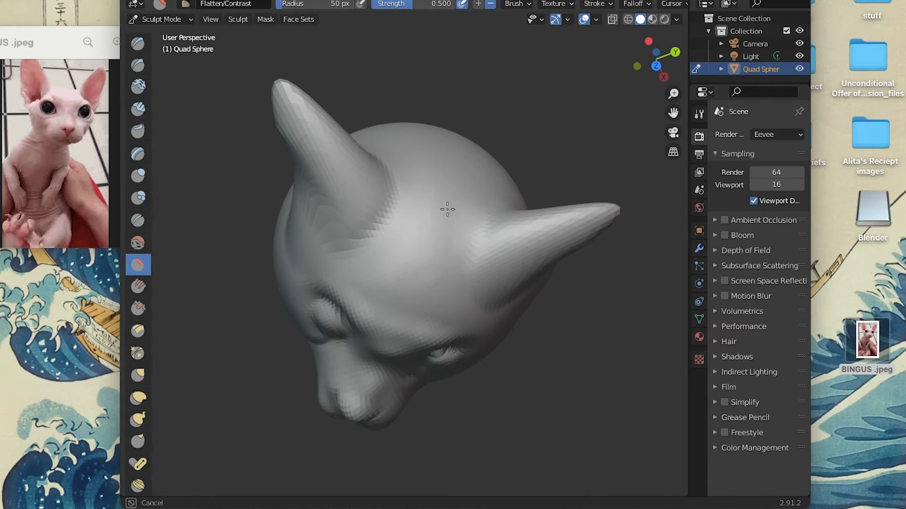
right_click(427, 298)
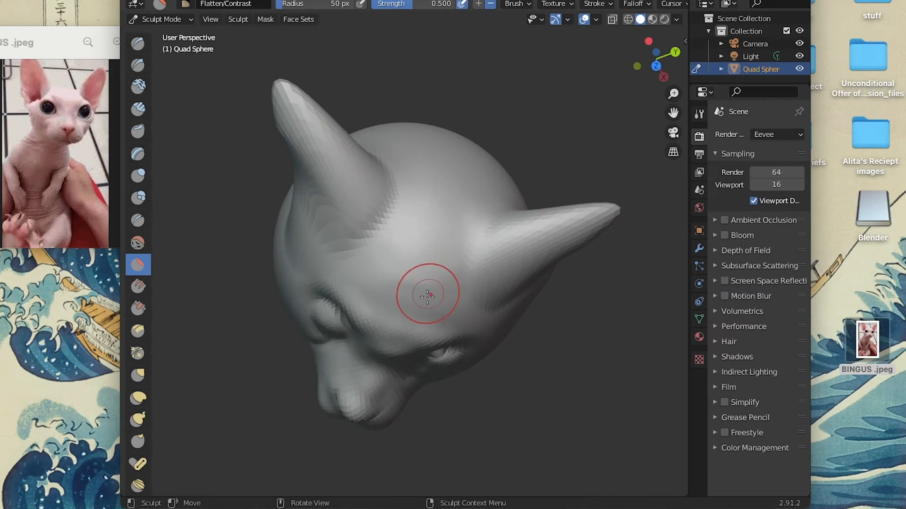
Continue flattening across the forehead and the crown near the ear bases with the Flatten/Contrast brush.
scroll(438, 201, up, 8)
scroll(439, 201, down, 15)
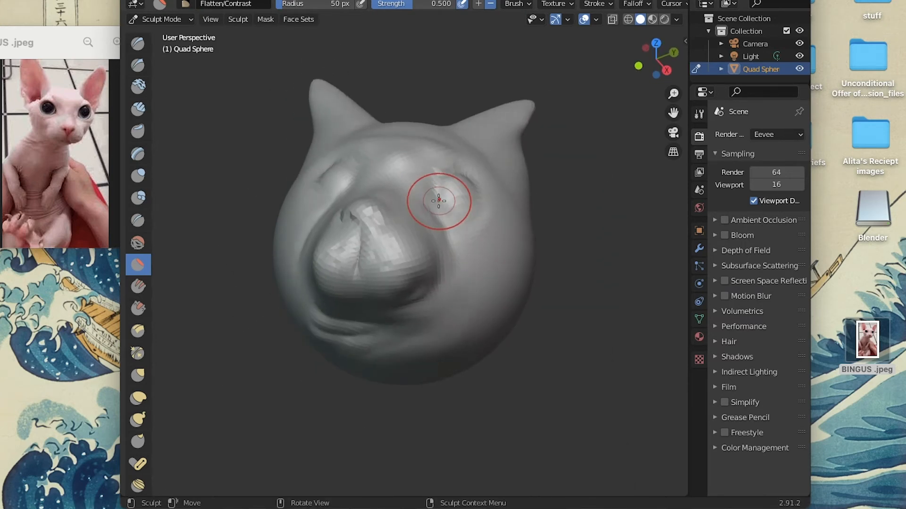
scroll(439, 202, up, 10)
scroll(438, 202, right, 6)
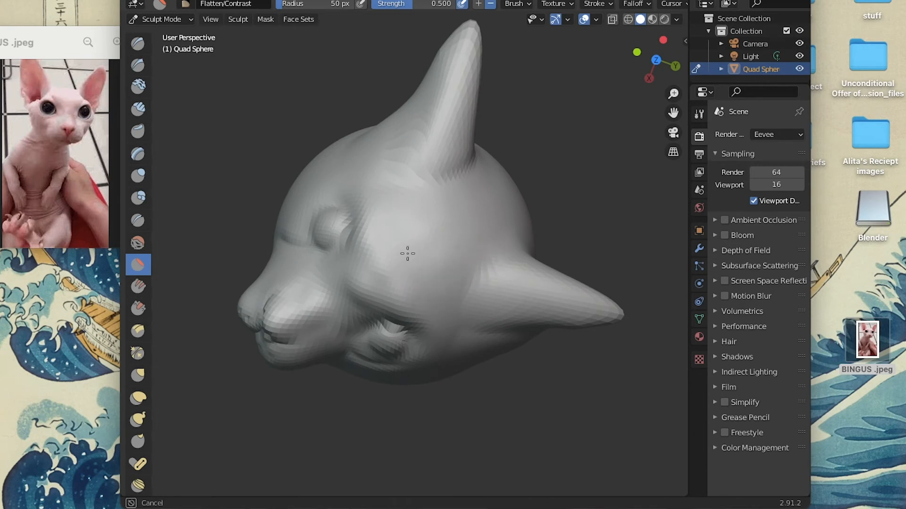
drag(437, 192, 482, 198)
scroll(481, 198, left, 6)
scroll(481, 198, right, 10)
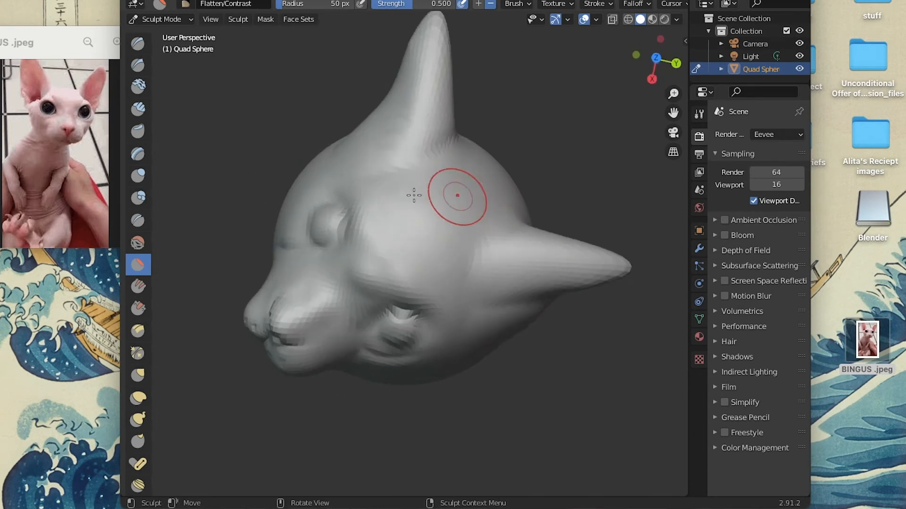
Examine the flattened forehead and the ear bases from above and from the side of the head.
scroll(373, 195, up, 12)
scroll(372, 195, down, 12)
scroll(373, 195, right, 5)
scroll(373, 195, up, 8)
scroll(372, 195, left, 8)
scroll(372, 195, down, 6)
scroll(372, 195, left, 6)
scroll(372, 195, down, 10)
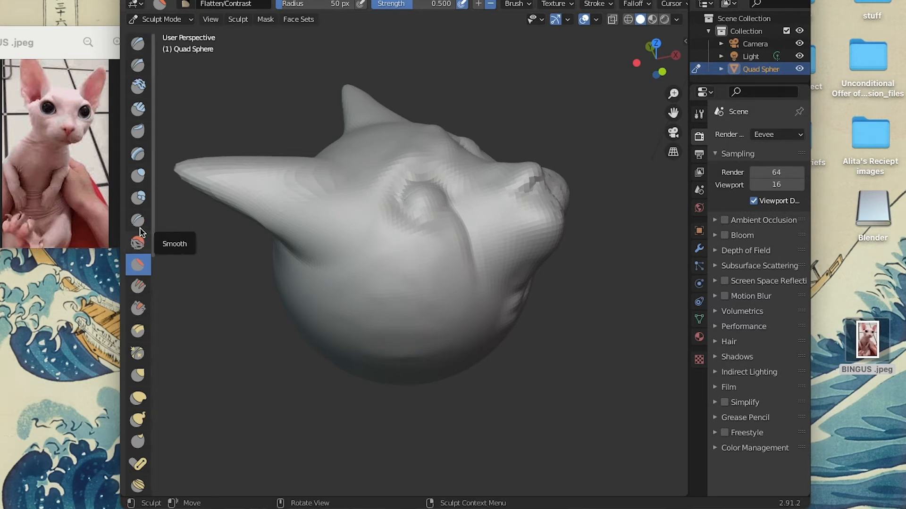
Flatten the lower back of the head with the Flatten/Contrast brush and stroke behind the ears with the Crease brush at strength 0.250.
scroll(408, 295, down, 3)
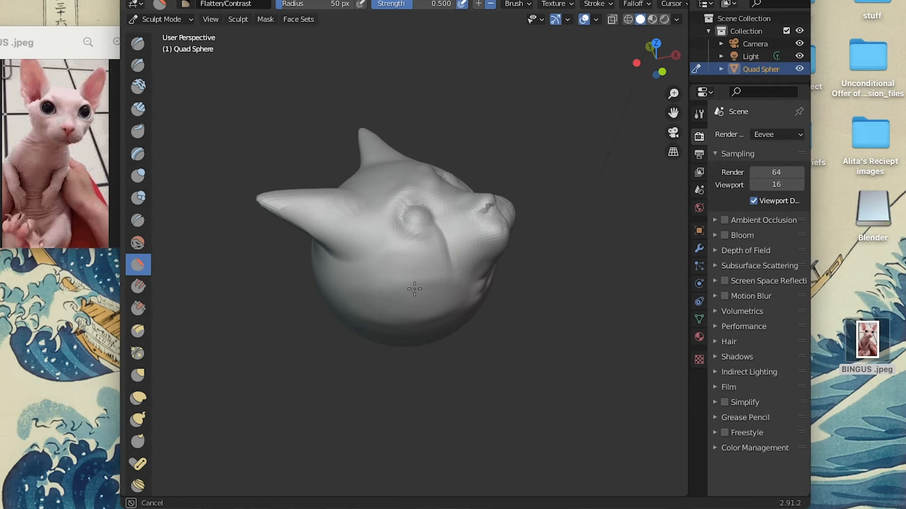
middle_drag(404, 312, 360, 302)
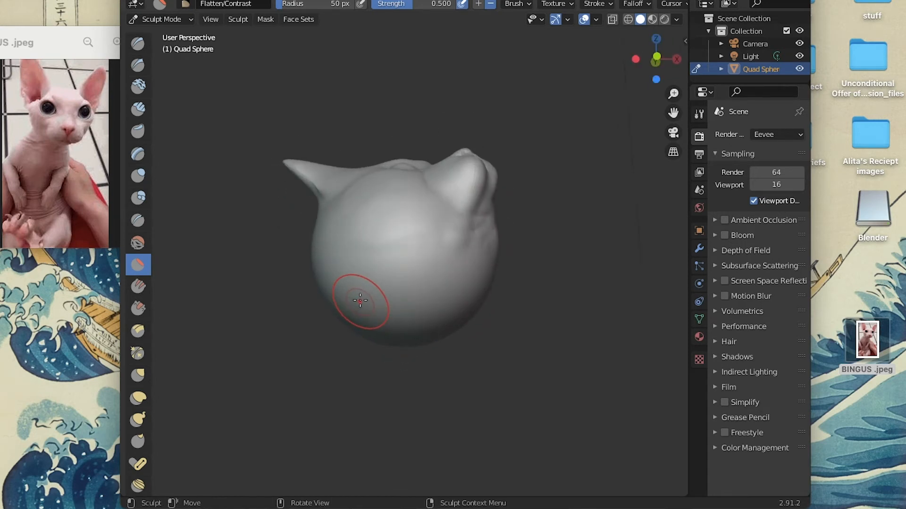
click(138, 220)
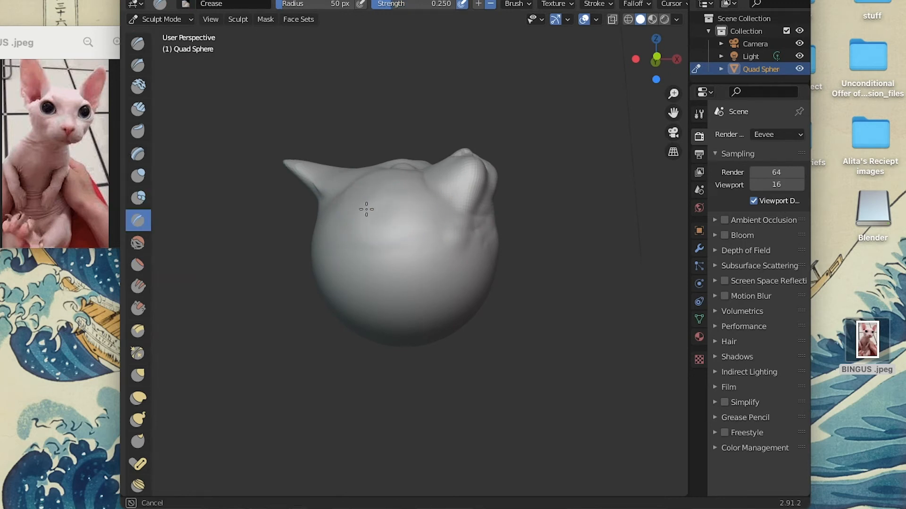
middle_drag(414, 247, 496, 293)
Inflate both eyeballs into rounder, bulging forms with the Inflate/Deflate brush at strength 0.500.
click(140, 176)
scroll(439, 271, up, 2)
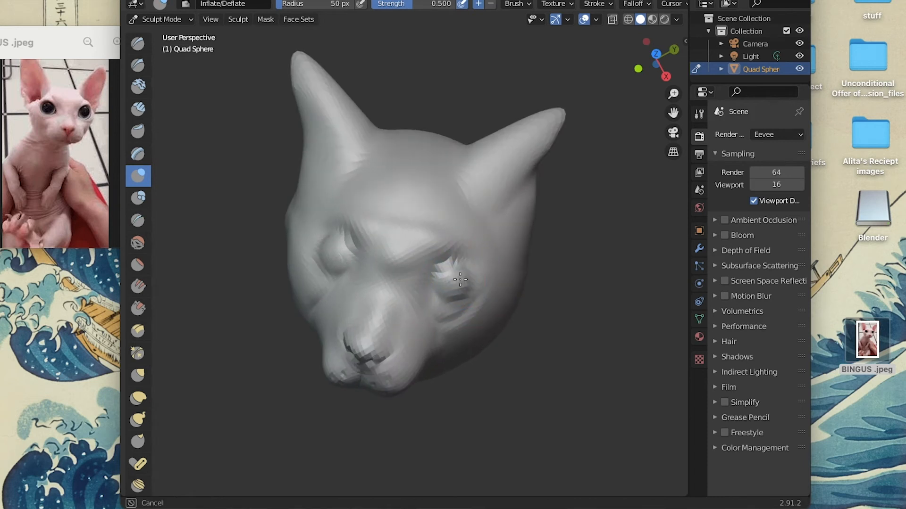
click(166, 0)
click(165, 2)
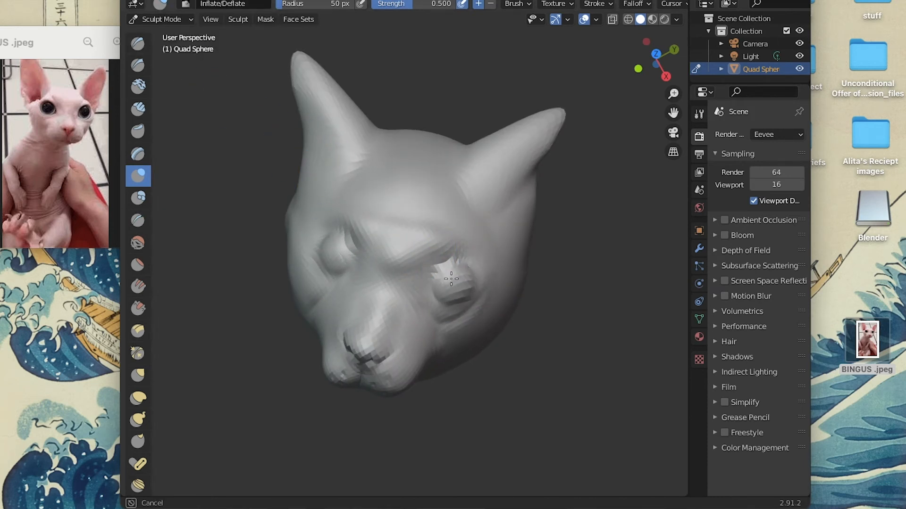
drag(452, 303, 453, 302)
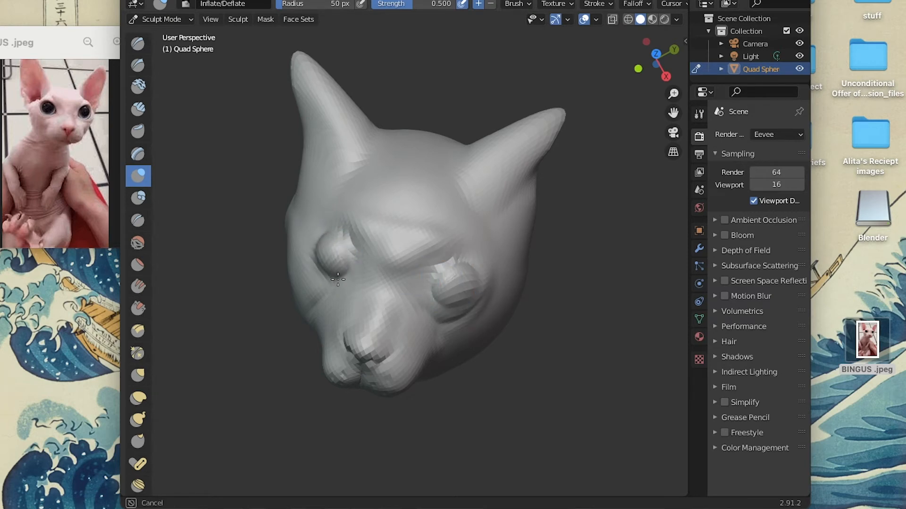
mouse_move(313, 239)
middle_down()
mouse_move(461, 273)
mouse_move(458, 230)
middle_up()
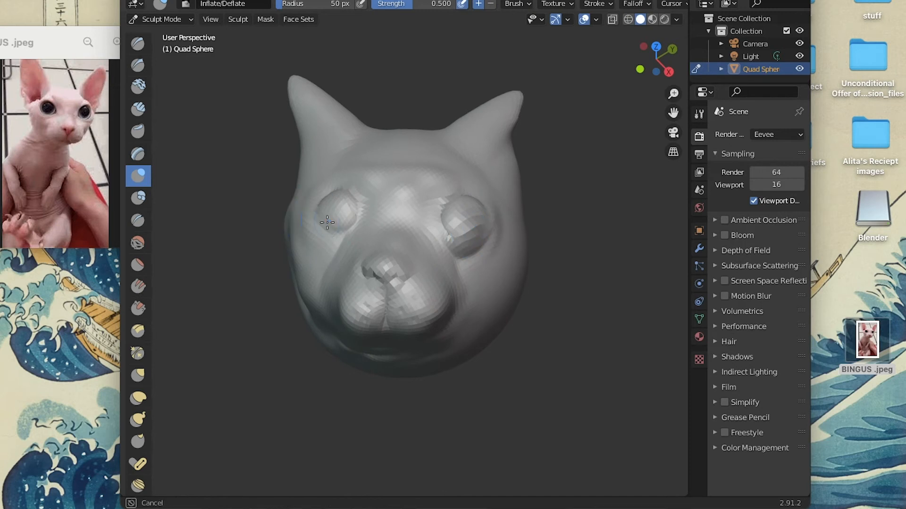
drag(325, 214, 330, 208)
middle_drag(407, 237, 407, 238)
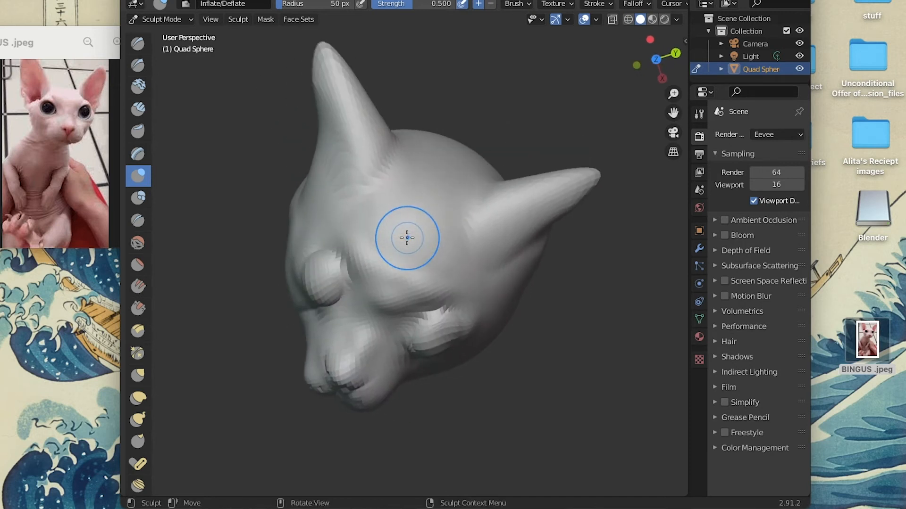
Flatten the inner sides of both eyes beside the nose bridge with the Flatten/Contrast brush at strength 0.500.
click(138, 265)
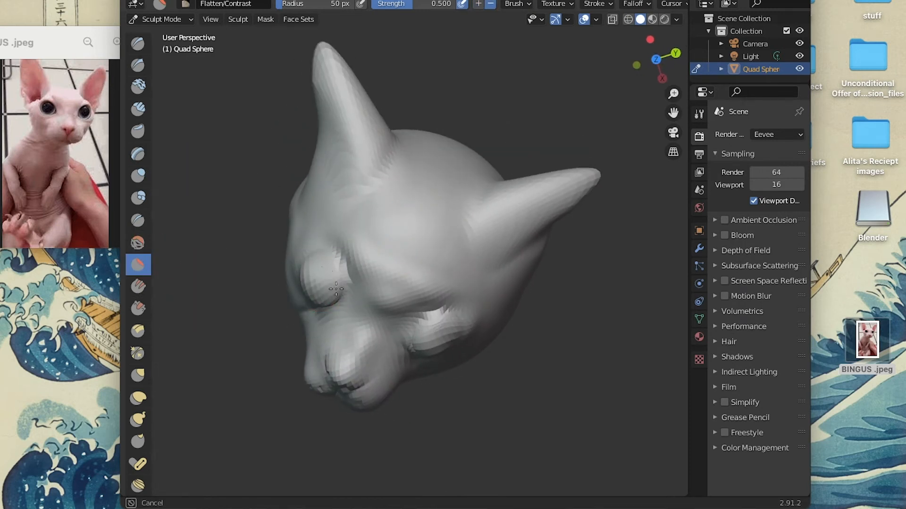
mouse_move(417, 348)
middle_down()
mouse_move(491, 324)
mouse_move(486, 329)
mouse_move(367, 290)
mouse_move(350, 226)
middle_up()
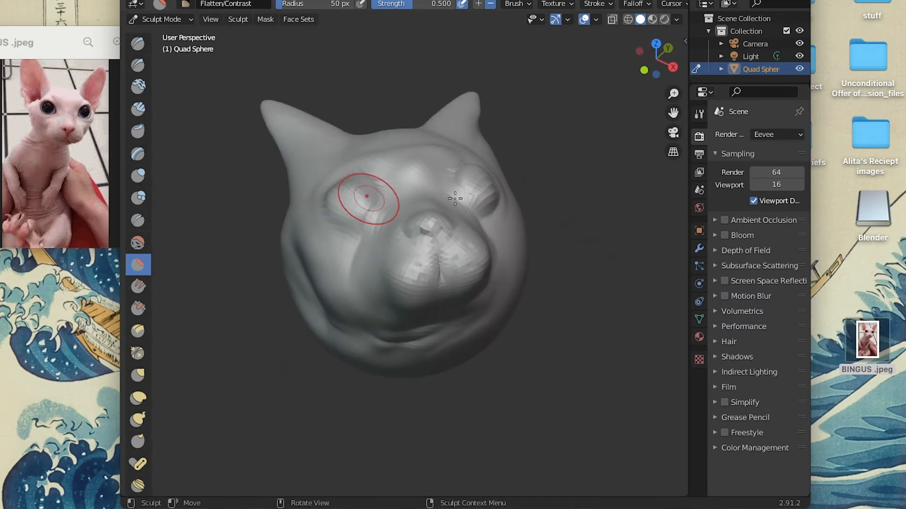
mouse_move(494, 196)
middle_down()
mouse_move(482, 244)
mouse_move(325, 234)
middle_up()
Try to define the outer edge of the cat's right eye with the Draw Sharp brush at strength 0.500.
click(138, 65)
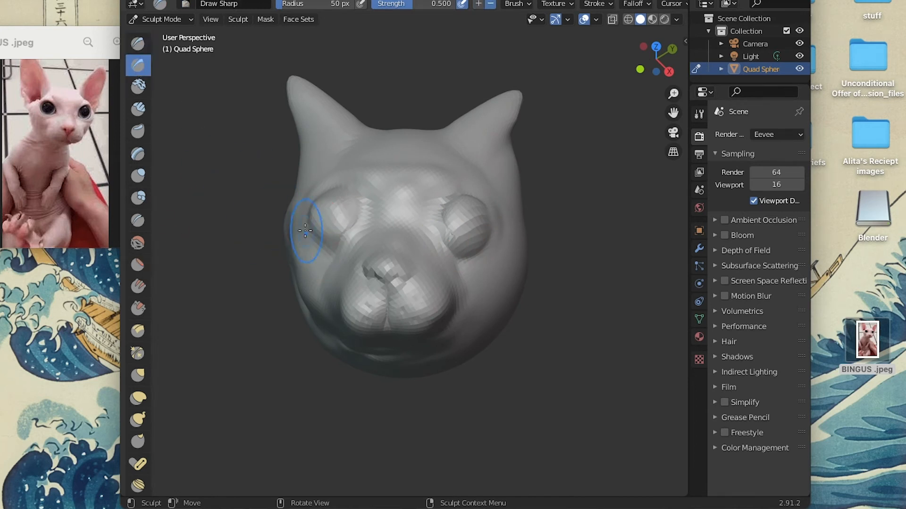
drag(308, 236, 300, 219)
click(166, 0)
click(175, 3)
Try to add volume on and beneath the cat's right eye with the SculptDraw brush at strength 0.500.
click(138, 43)
middle_drag(340, 222, 334, 235)
drag(302, 246, 323, 274)
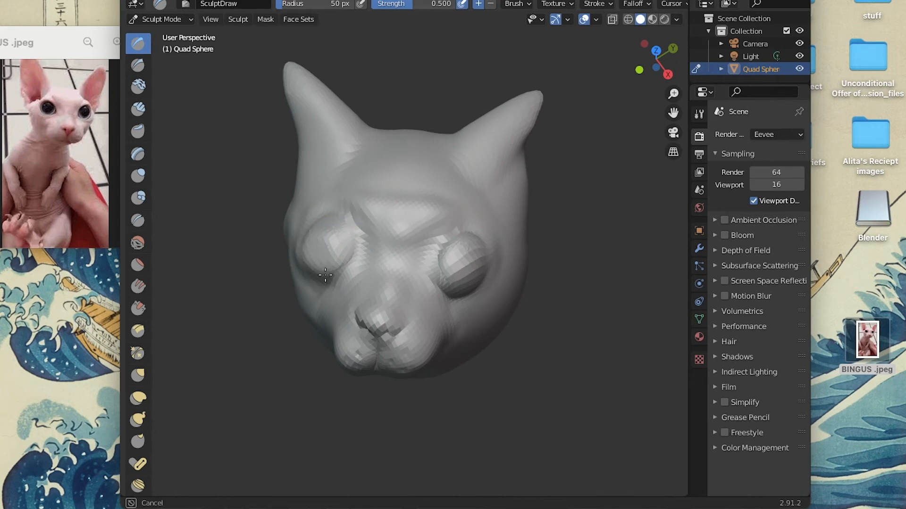
click(166, 1)
click(176, 4)
Try to shape the rim around the cat's right eye with the SculptDraw brush and a scrape brush.
scroll(285, 224, up, 3)
middle_drag(289, 233, 292, 232)
mouse_move(307, 257)
mouse_down()
mouse_move(373, 280)
mouse_move(316, 284)
mouse_move(386, 292)
mouse_up()
middle_drag(361, 245, 321, 236)
scroll(137, 197, down, 5)
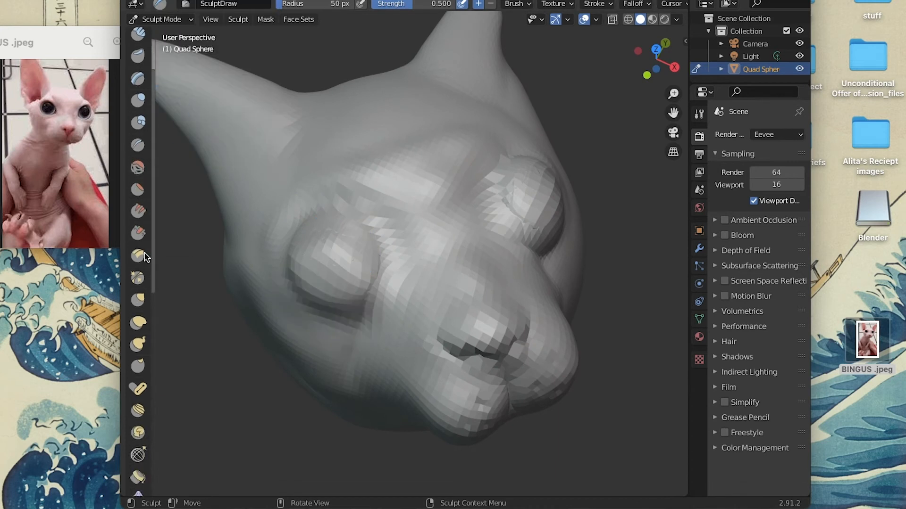
click(138, 200)
drag(319, 312, 330, 307)
click(171, 1)
click(185, 2)
Try to pull the rim of the cat's right eye into an eyelid shape with the Grab brush at strength 0.400.
click(139, 245)
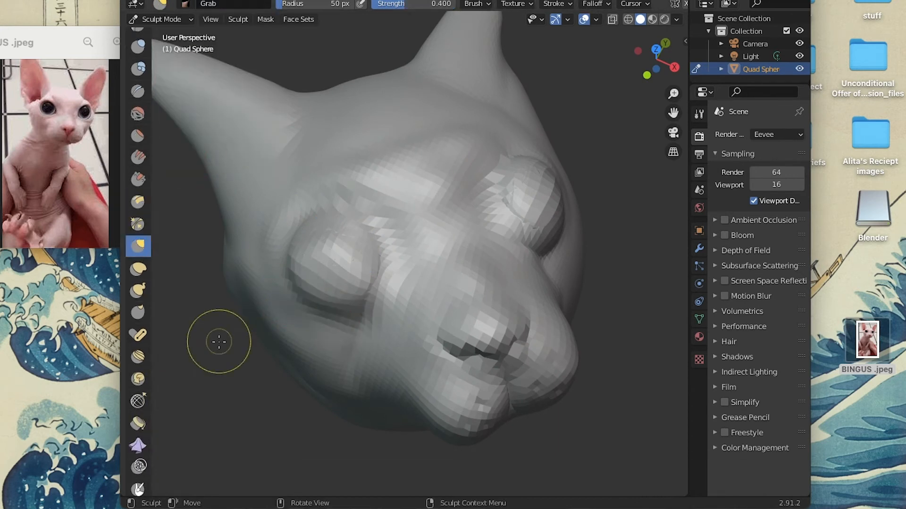
drag(307, 300, 363, 302)
scroll(426, 282, left, 5)
scroll(426, 282, down, 5)
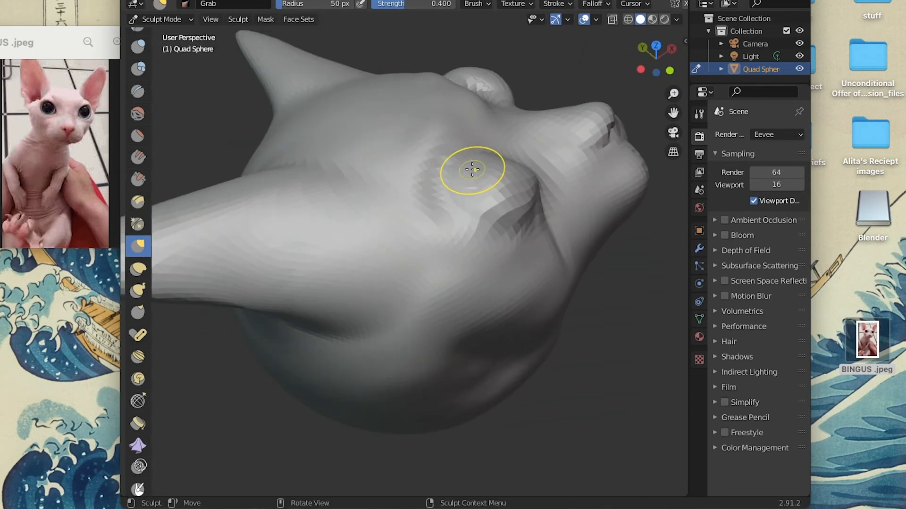
scroll(472, 170, up, 5)
scroll(472, 169, right, 5)
mouse_move(472, 170)
mouse_down()
mouse_move(373, 232)
mouse_move(370, 258)
mouse_up()
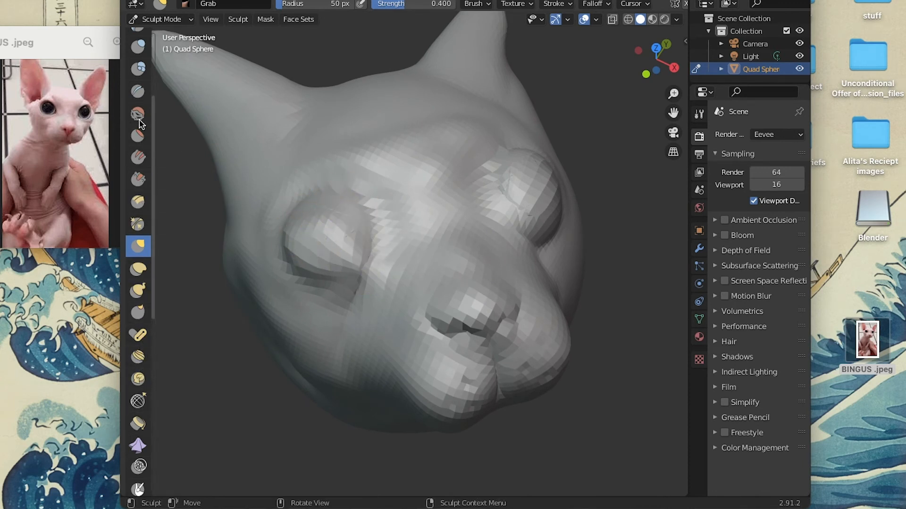
Try to flatten the cat's right eye with the Flatten/Contrast brush and crease it with the Crease brush at strength 0.250.
click(138, 136)
mouse_move(356, 228)
mouse_down()
mouse_move(306, 243)
mouse_move(327, 239)
mouse_up()
scroll(141, 217, up, 5)
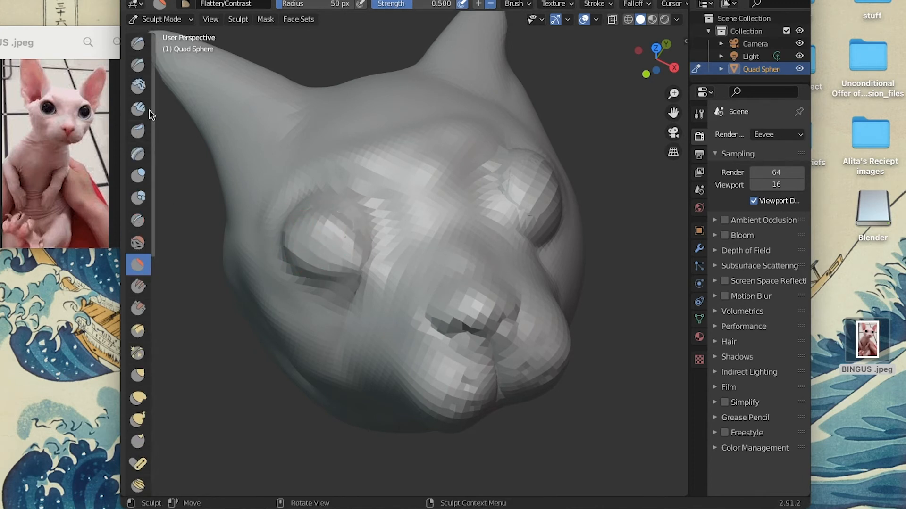
click(138, 220)
scroll(376, 255, down, 4)
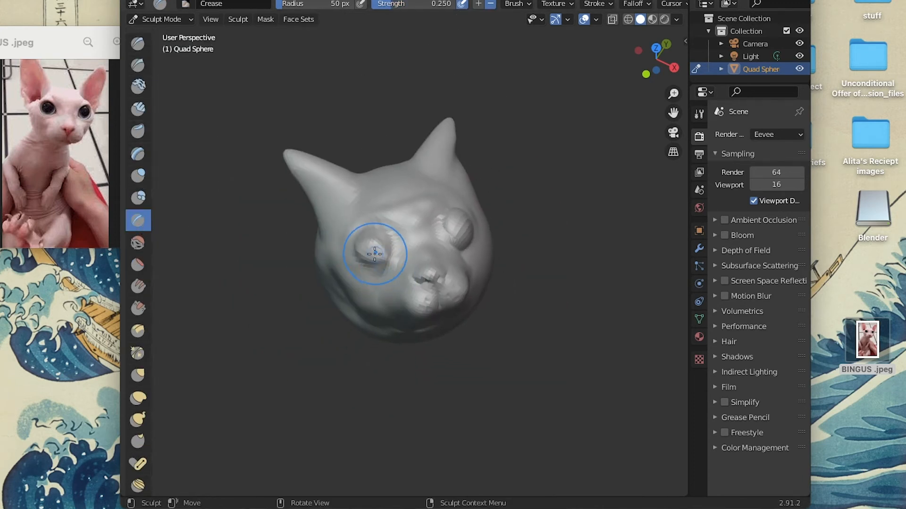
drag(370, 250, 385, 250)
scroll(476, 224, left, 5)
scroll(476, 224, right, 5)
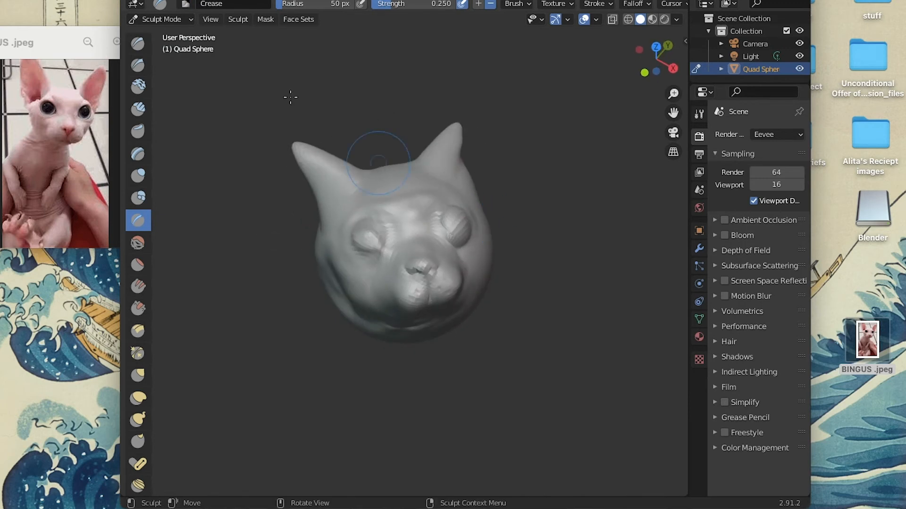
Undo the recent grab, flatten and crease strokes on the cat's right eye.
click(173, 0)
click(179, 2)
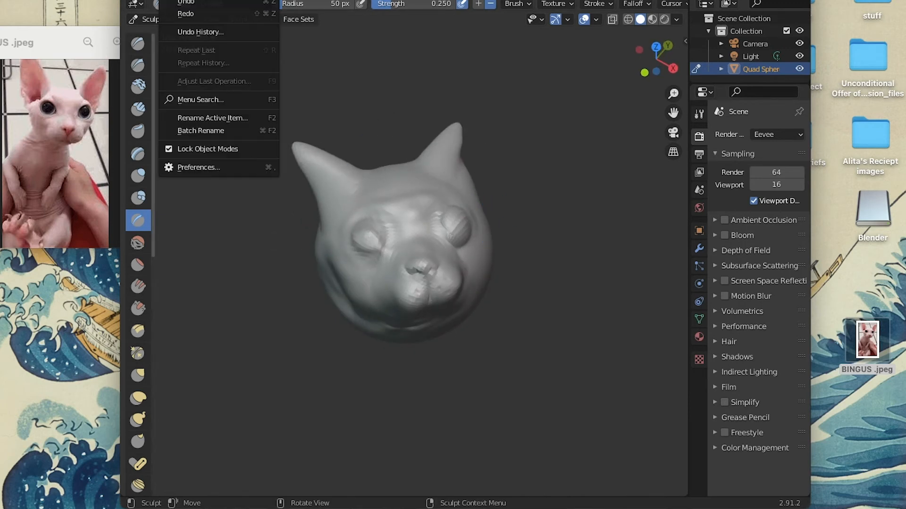
click(182, 2)
click(172, 0)
click(182, 2)
click(172, 0)
click(182, 2)
click(172, 0)
click(182, 2)
click(182, 2)
click(181, 1)
click(181, 2)
click(181, 2)
click(182, 2)
click(182, 1)
click(181, 2)
click(181, 2)
click(182, 2)
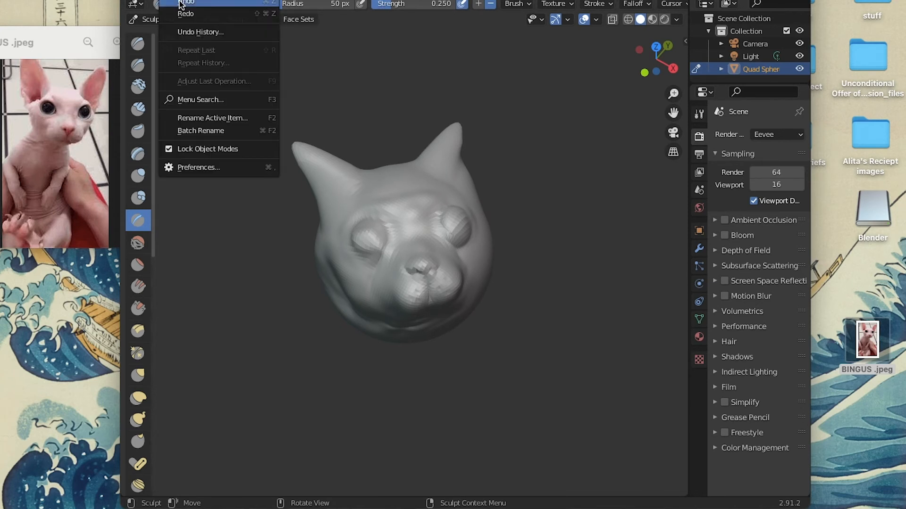
click(181, 2)
click(181, 1)
click(182, 2)
Flatten the surface of the cat's right eye with the Flatten/Contrast brush at strength 0.500.
scroll(304, 106, right, 10)
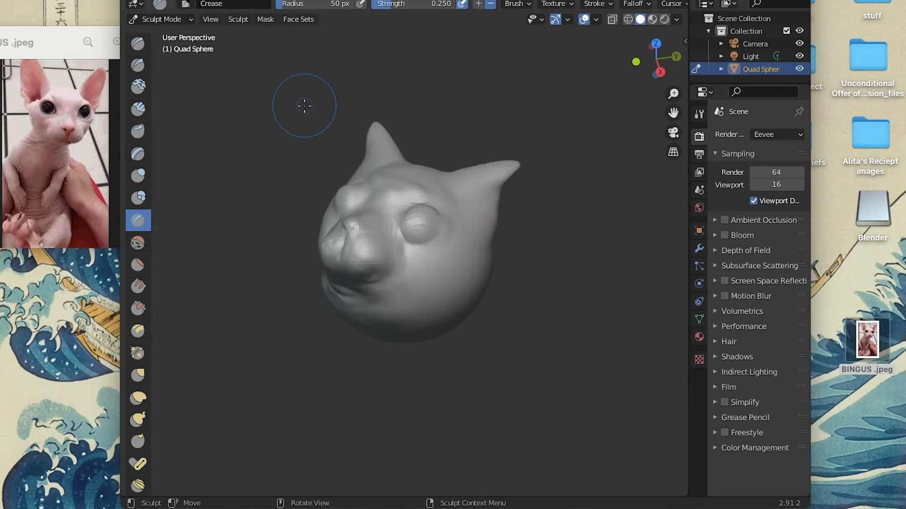
scroll(304, 106, left, 10)
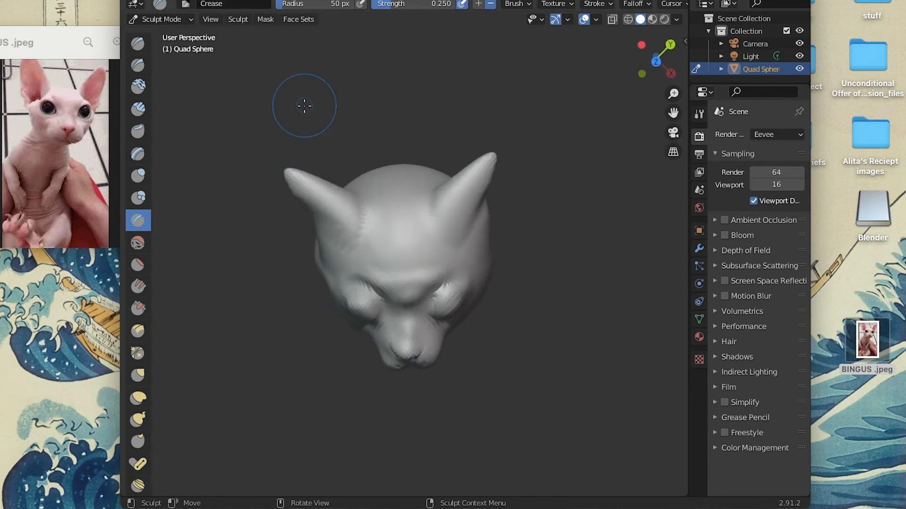
scroll(317, 133, up, 5)
click(137, 265)
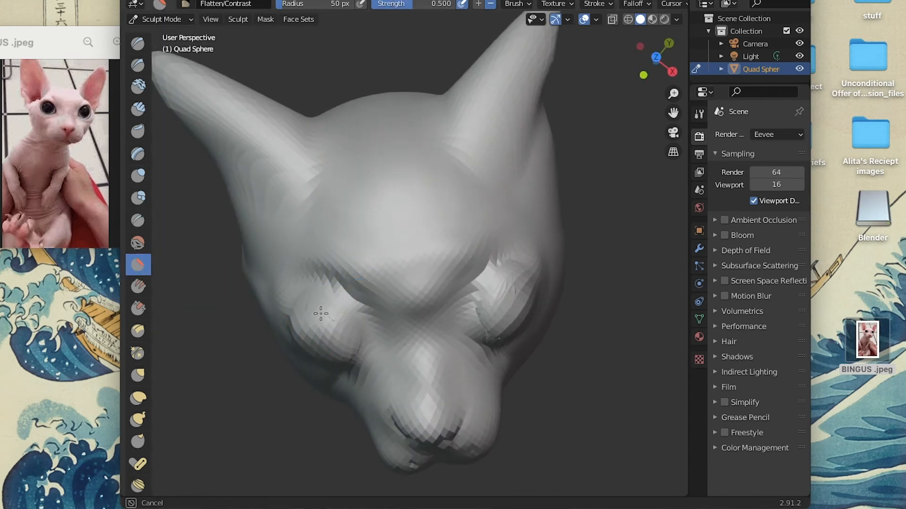
scroll(482, 332, up, 10)
scroll(483, 331, down, 15)
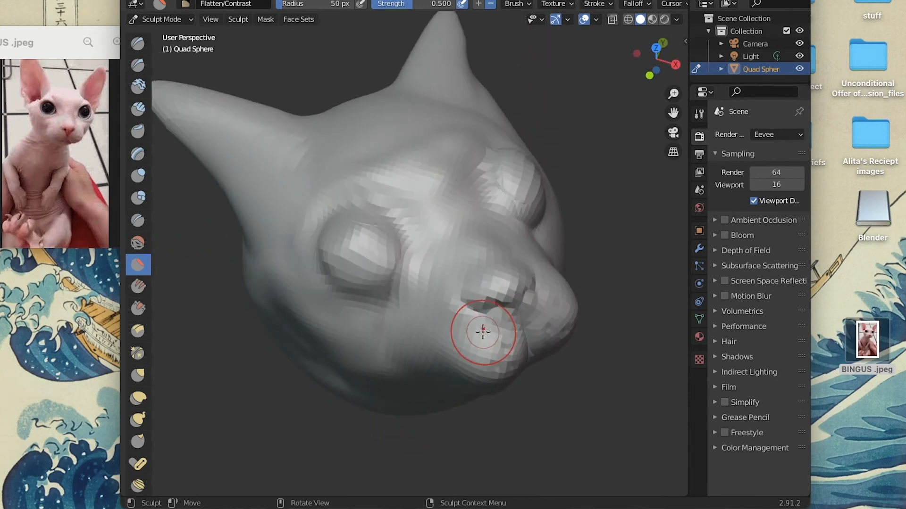
scroll(483, 332, up, 10)
scroll(483, 332, down, 8)
scroll(483, 332, left, 15)
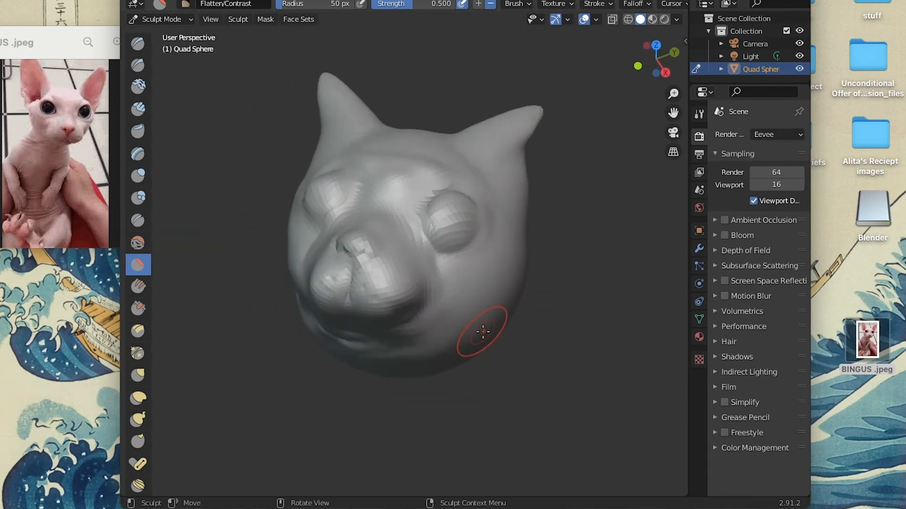
scroll(483, 332, down, 10)
scroll(482, 332, down, 3)
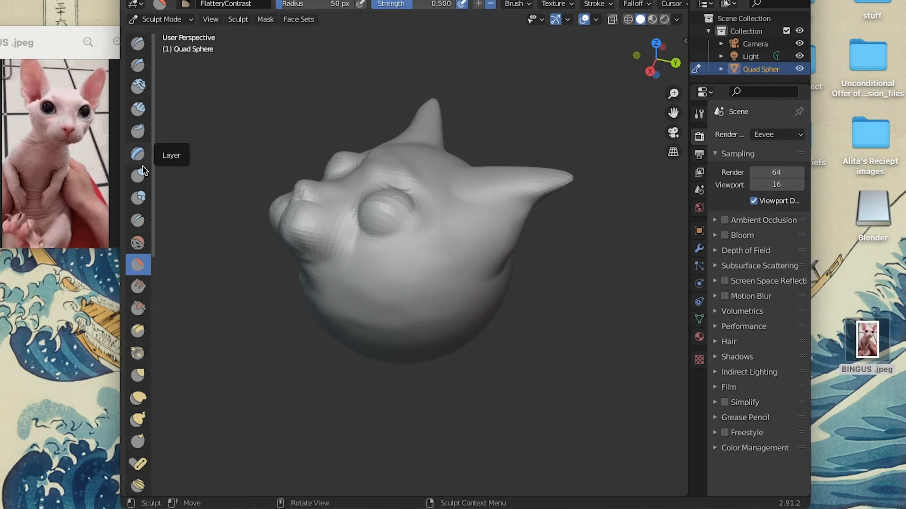
Crease grooves along the cheeks and jaw on both sides of the head with the Crease brush at strength 0.250.
click(138, 220)
scroll(397, 268, down, 4)
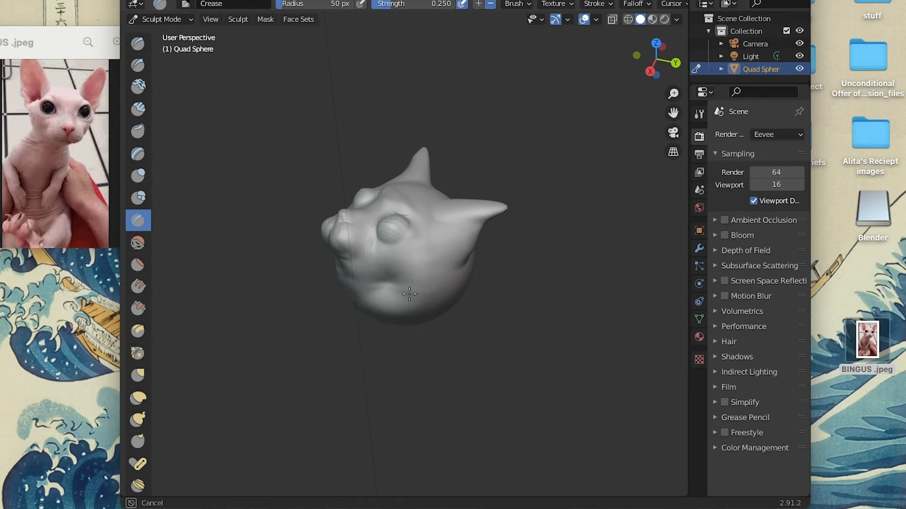
scroll(372, 246, left, 10)
scroll(371, 245, right, 4)
scroll(372, 245, up, 3)
scroll(372, 245, left, 5)
scroll(335, 309, left, 3)
scroll(336, 310, down, 5)
right_click(335, 310)
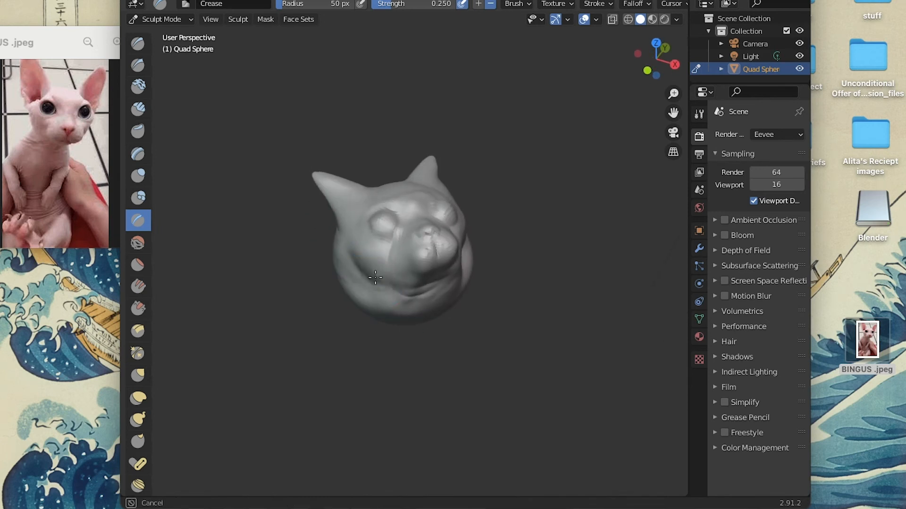
drag(375, 285, 417, 325)
Examine the face and the creased cheeks from the front and from above.
scroll(416, 325, down, 4)
scroll(416, 325, up, 7)
scroll(416, 325, down, 5)
scroll(417, 325, up, 6)
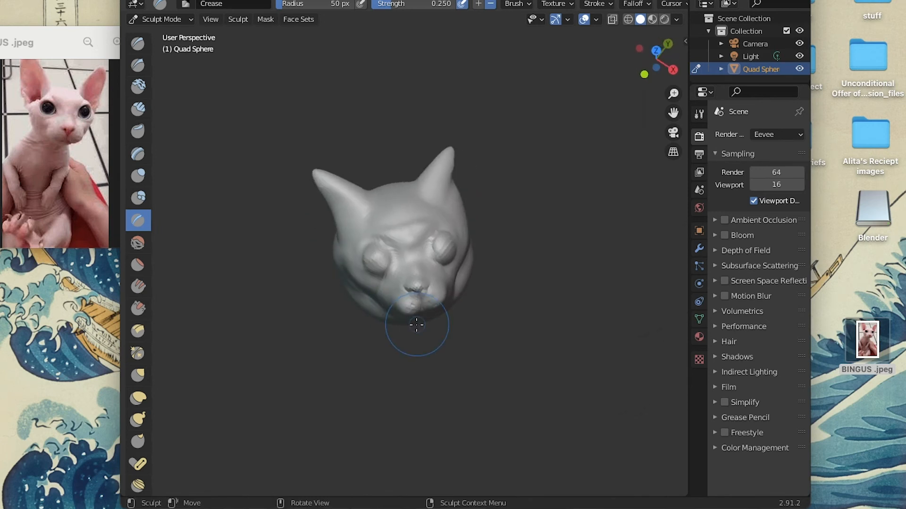
scroll(417, 325, right, 4)
scroll(417, 325, down, 2)
key(x)
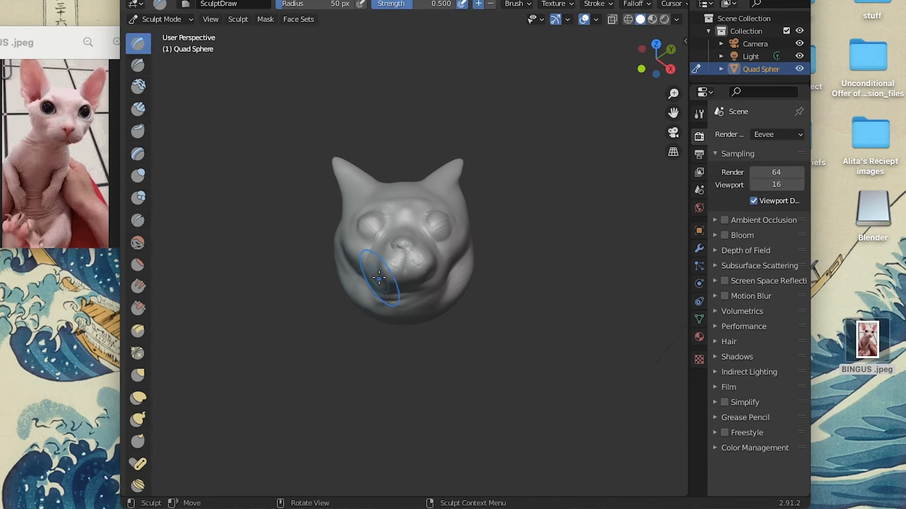
scroll(369, 279, up, 3)
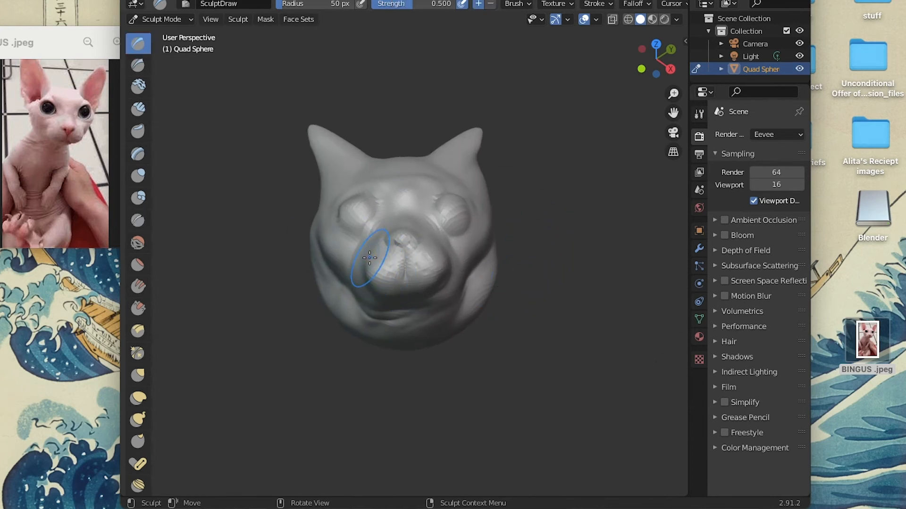
scroll(453, 308, right, 5)
scroll(453, 307, up, 3)
scroll(452, 308, left, 6)
scroll(453, 307, right, 2)
scroll(453, 308, up, 4)
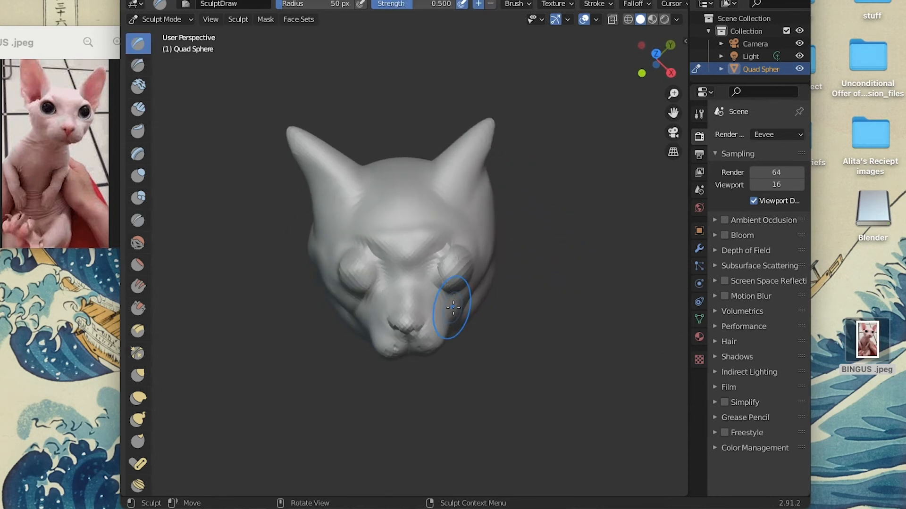
Try to reshape the tip of the cat's right ear with the Grab brush at strength 0.400.
click(138, 375)
drag(292, 78, 289, 72)
click(166, 1)
click(176, 3)
Hollow out the front of the cat's right ear with the Clay Thumb brush at strength 0.500.
scroll(282, 140, up, 3)
scroll(282, 140, down, 2)
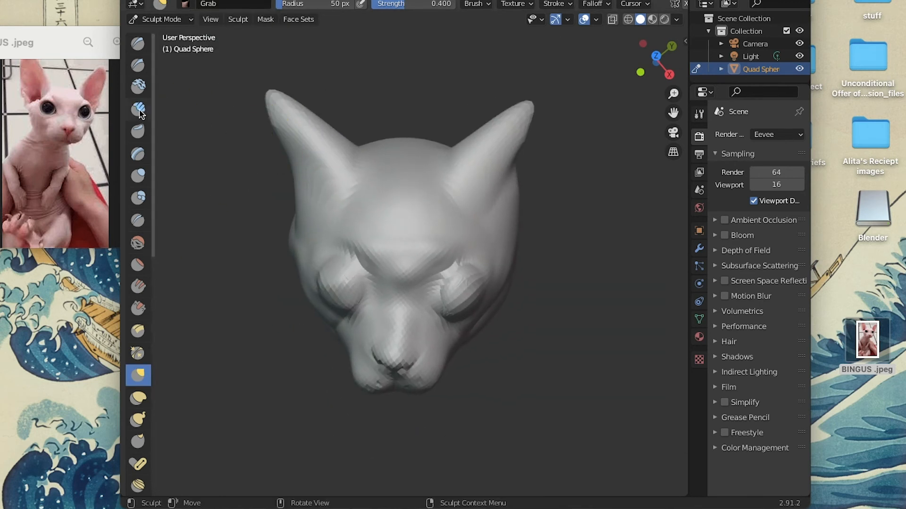
click(138, 131)
mouse_move(307, 163)
mouse_down()
mouse_move(294, 124)
mouse_move(301, 139)
mouse_up()
click(166, 1)
click(177, 4)
mouse_move(313, 196)
middle_down()
mouse_move(324, 182)
mouse_move(263, 178)
middle_up()
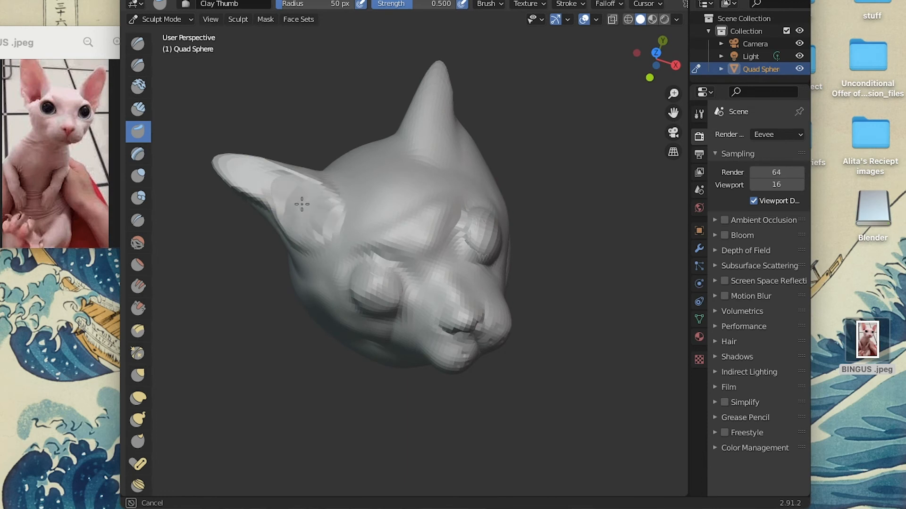
drag(314, 207, 330, 189)
middle_drag(362, 167, 359, 174)
Undo the last stroke on the cat's right ear and rework the hollow from its base towards the tip.
click(167, 0)
click(184, 3)
click(167, 0)
click(184, 2)
drag(312, 232, 255, 189)
drag(321, 233, 280, 202)
drag(316, 233, 288, 200)
click(167, 1)
click(188, 3)
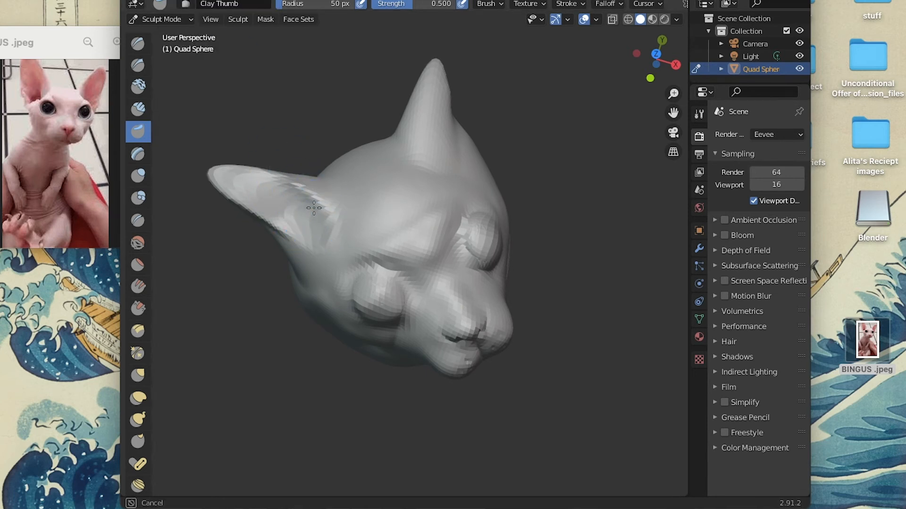
Deepen the hollow near the base of the cat's right ear with the Clay Thumb brush, undoing unwanted strokes.
drag(316, 202, 311, 198)
click(167, 1)
click(187, 2)
drag(316, 232, 307, 201)
click(167, 1)
click(188, 3)
scroll(370, 183, right, 5)
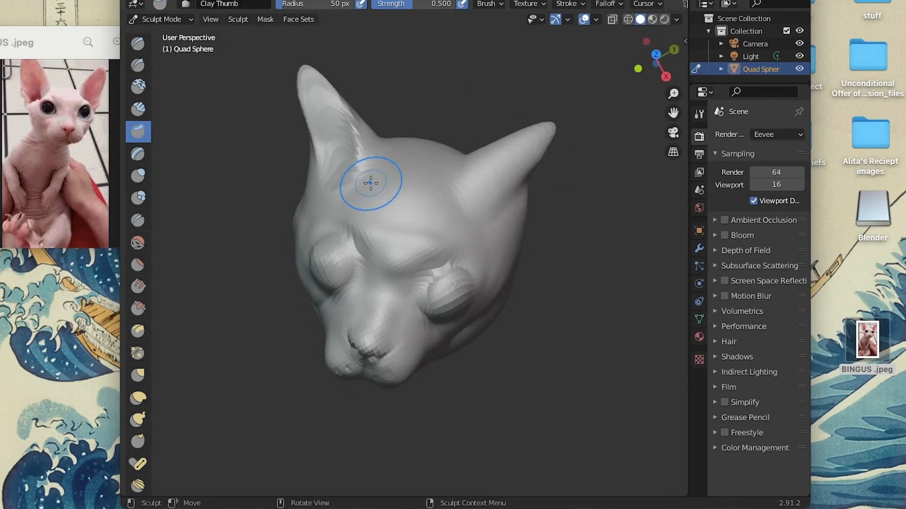
mouse_move(328, 143)
mouse_down()
mouse_move(328, 158)
mouse_move(330, 115)
mouse_up()
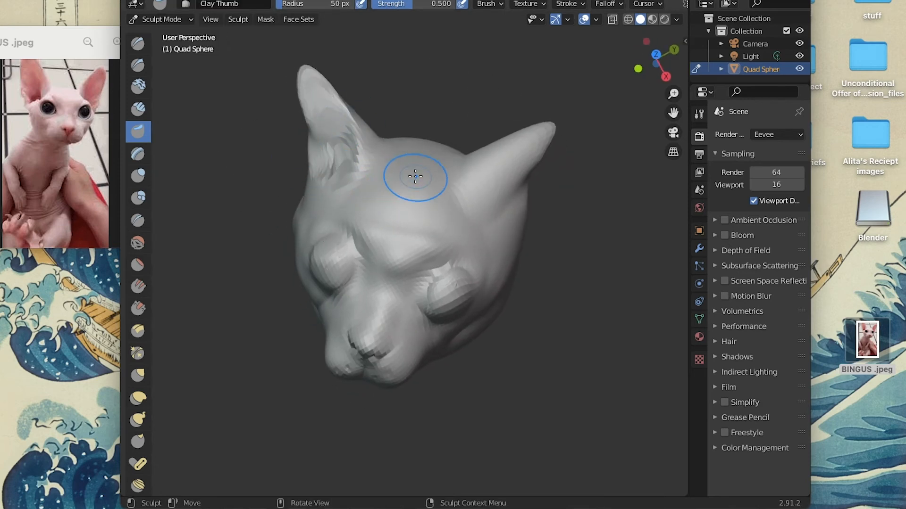
Hollow out the front of the cat's left ear with the Clay Thumb brush, undoing the last stroke.
scroll(415, 176, up, 10)
scroll(415, 176, down, 15)
scroll(415, 176, up, 5)
drag(499, 191, 543, 137)
scroll(525, 169, down, 5)
mouse_move(486, 161)
mouse_down()
mouse_move(500, 116)
mouse_move(523, 91)
mouse_up()
click(193, 0)
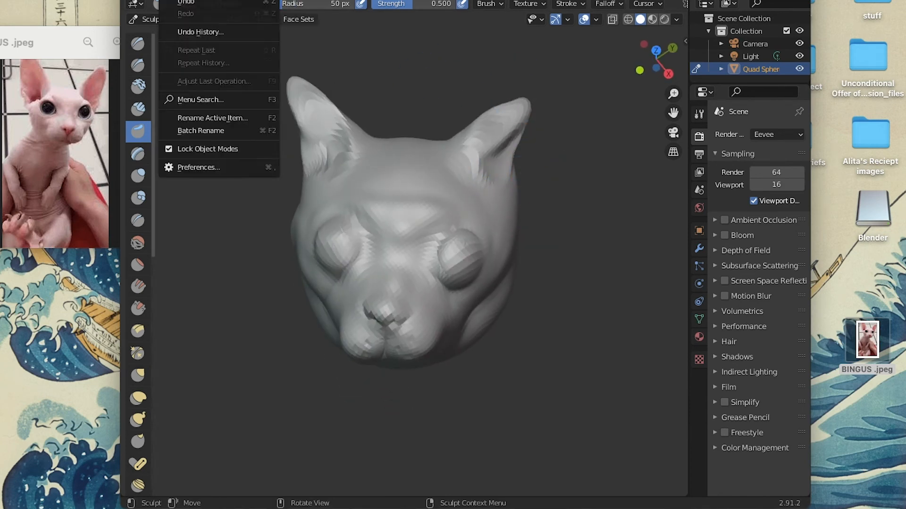
click(186, 2)
Rework the inner side of the cat's left ear with Clay Thumb strokes, undoing the unwanted ones.
scroll(486, 154, right, 10)
scroll(486, 155, down, 8)
mouse_move(512, 172)
mouse_down()
mouse_move(504, 169)
mouse_move(533, 152)
mouse_up()
click(168, 0)
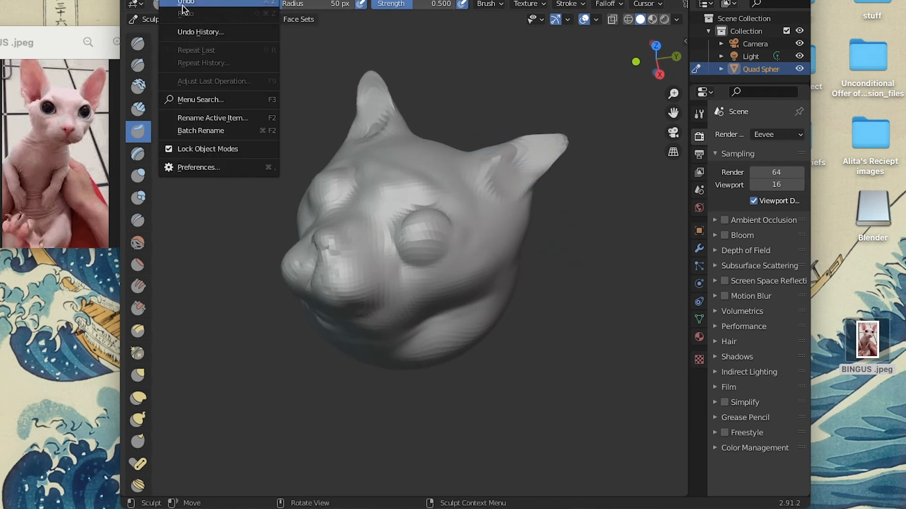
click(185, 4)
middle_drag(502, 180, 511, 162)
click(168, 0)
click(185, 4)
drag(523, 172, 531, 193)
Press the hollows of both ears deeper towards their tips with the Clay Thumb brush.
scroll(438, 194, down, 5)
scroll(437, 194, up, 10)
scroll(437, 194, down, 3)
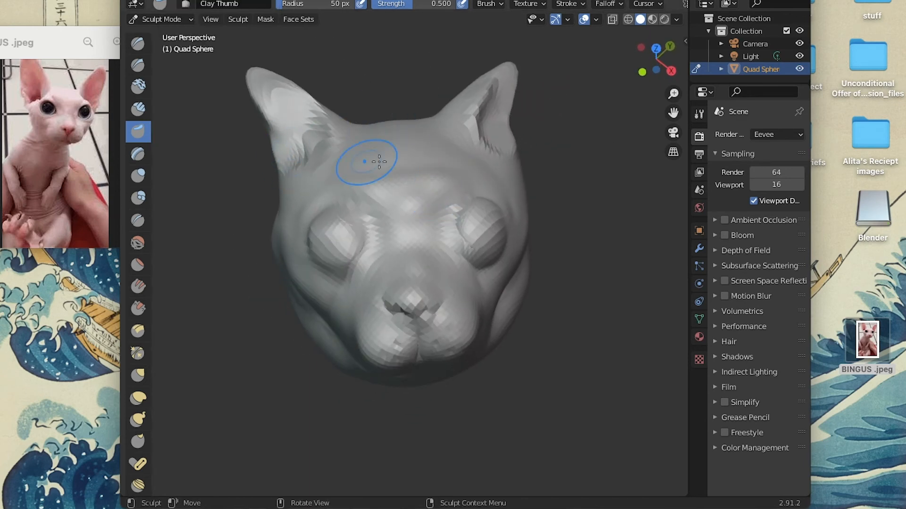
scroll(380, 162, left, 10)
drag(307, 128, 255, 60)
drag(511, 117, 547, 64)
Try a Draw brush stroke at strength 0.500 on an ear from behind and undo it.
scroll(550, 159, up, 8)
scroll(514, 265, left, 5)
key(super+z)
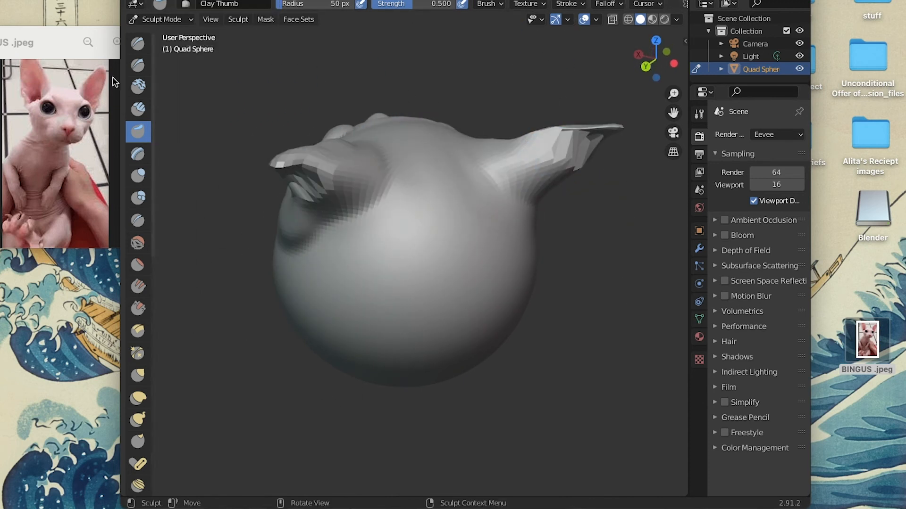
click(138, 43)
drag(283, 192, 291, 157)
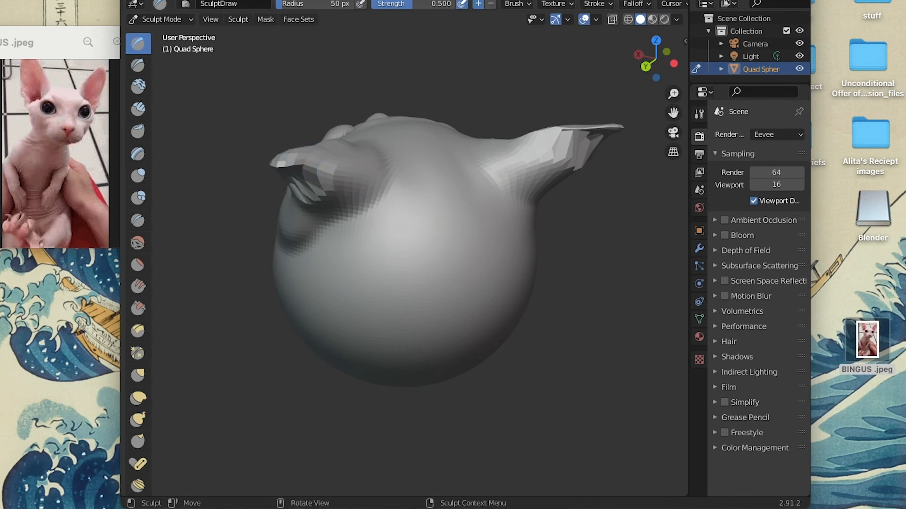
click(166, 0)
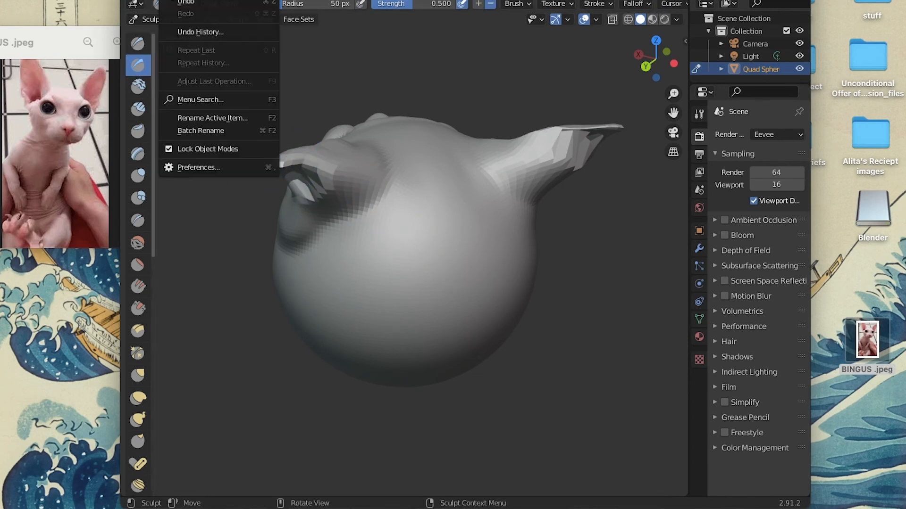
click(180, 3)
Carve the inside of the cat's right ear with the Draw Sharp brush at strength 0.500.
scroll(298, 170, right, 10)
scroll(297, 170, up, 2)
mouse_move(300, 171)
mouse_down()
mouse_move(304, 158)
mouse_move(286, 129)
mouse_up()
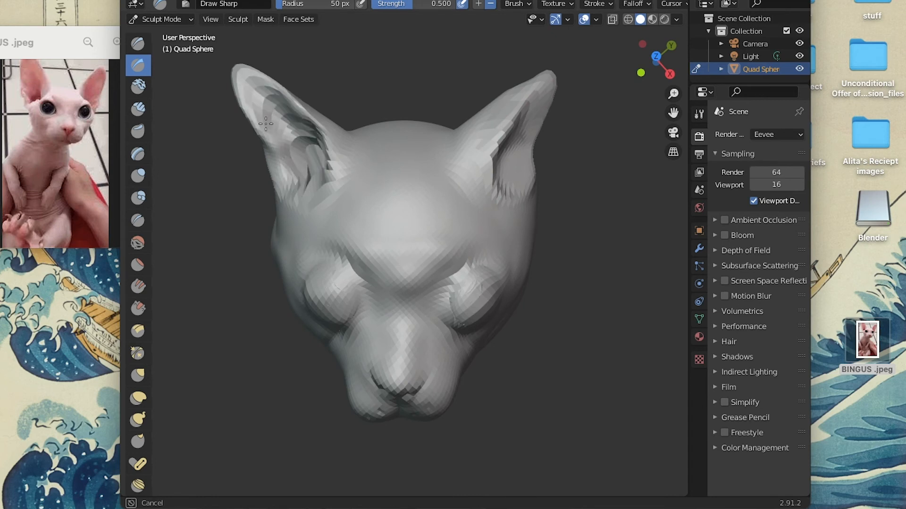
scroll(501, 177, left, 10)
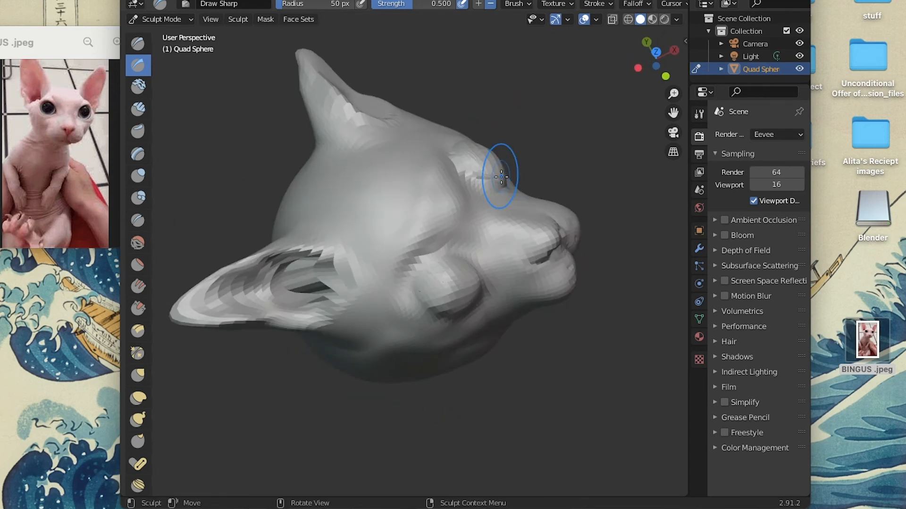
scroll(432, 159, right, 10)
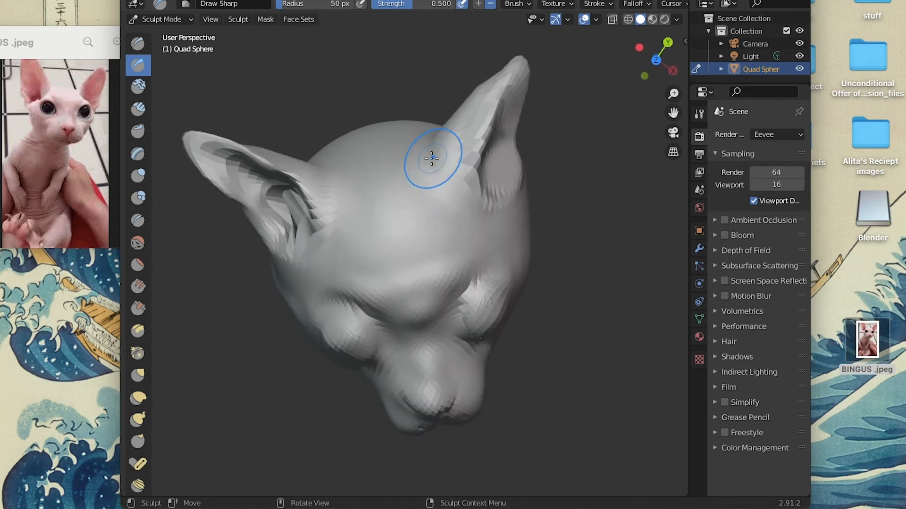
Carve the inside of the cat's left ear with the Draw Sharp brush at strength 0.500.
scroll(432, 159, right, 15)
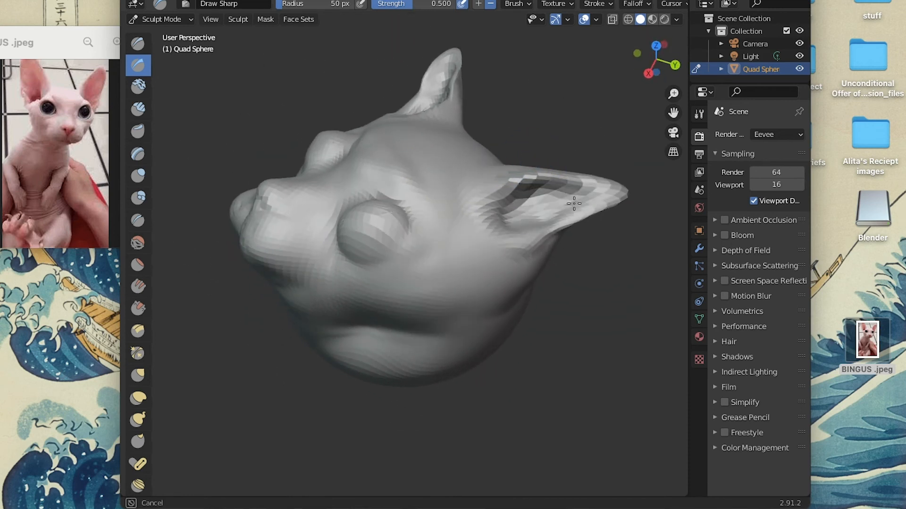
drag(590, 178, 584, 215)
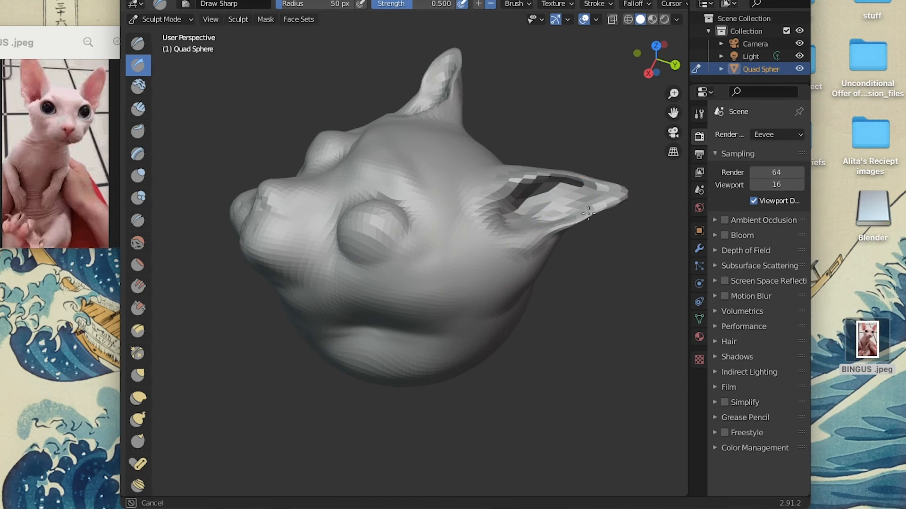
scroll(473, 208, left, 15)
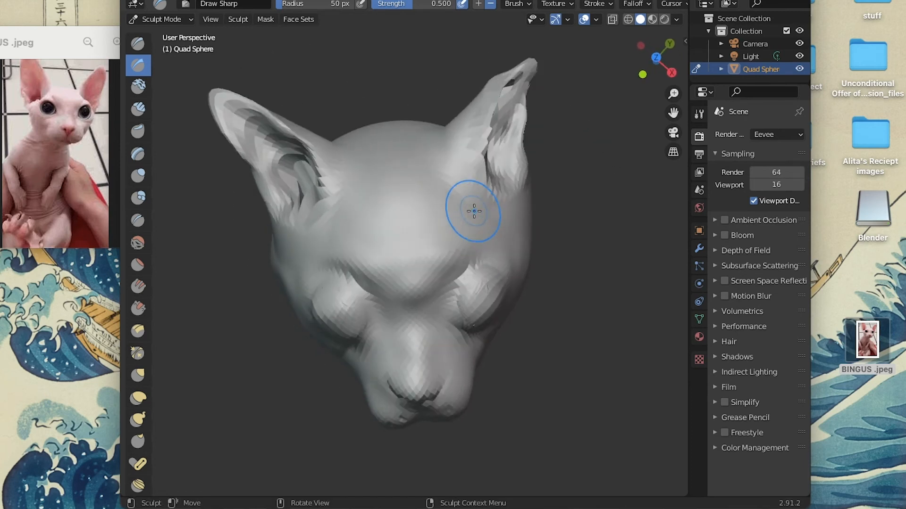
scroll(473, 211, right, 15)
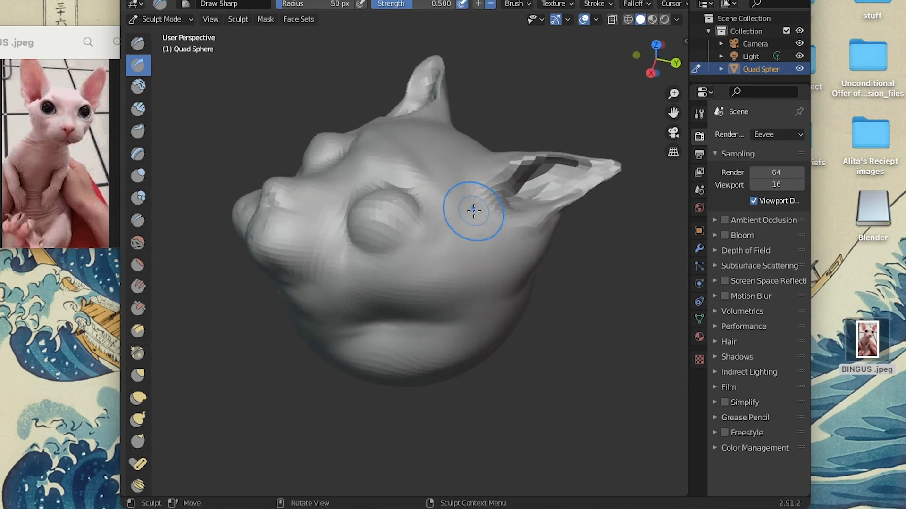
drag(521, 155, 559, 156)
scroll(466, 170, right, 5)
scroll(466, 170, left, 12)
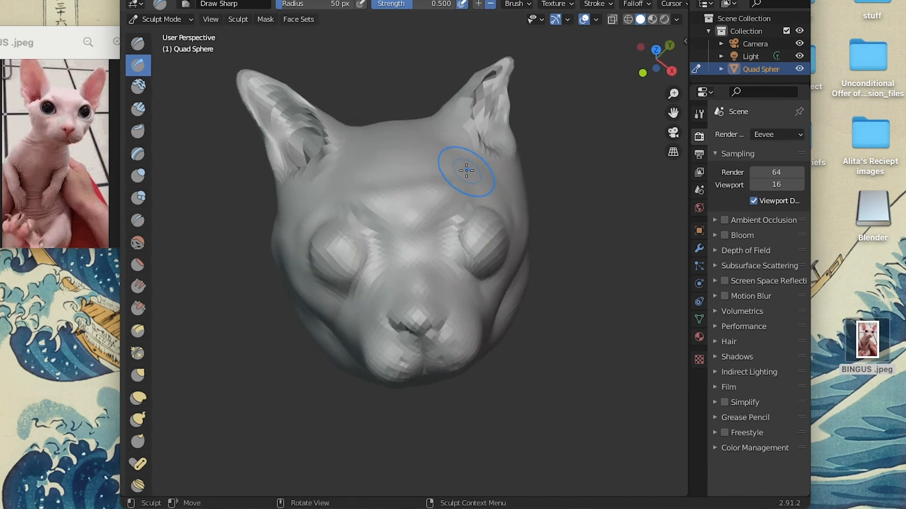
Try a Draw Sharp stroke on the underside of the head and undo it.
scroll(467, 171, up, 5)
scroll(466, 170, down, 4)
scroll(407, 242, left, 2)
scroll(393, 233, down, 8)
scroll(392, 233, right, 4)
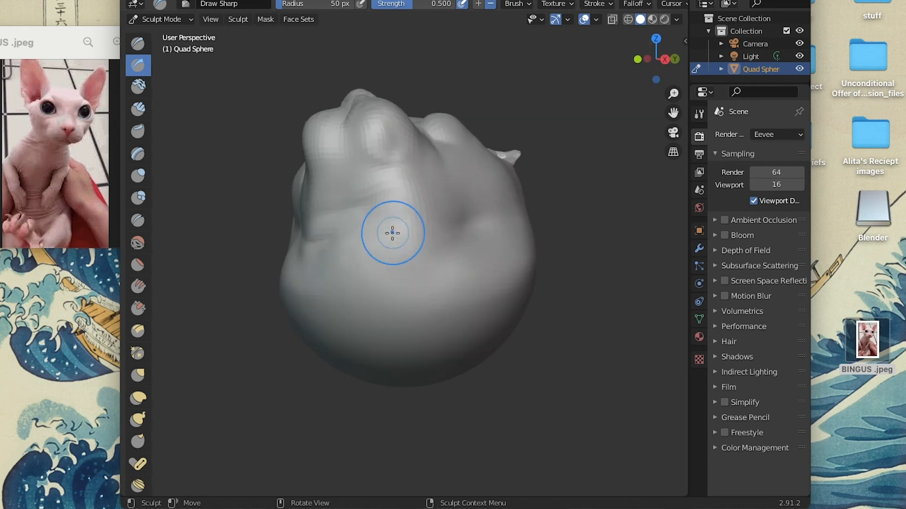
key(super+z)
scroll(405, 192, down, 2)
mouse_move(455, 271)
mouse_down()
mouse_move(478, 279)
mouse_move(454, 271)
mouse_up()
key(super+z)
Crease skin folds across the jaw and underside of the head with the Crease brush at strength 0.250.
click(145, 223)
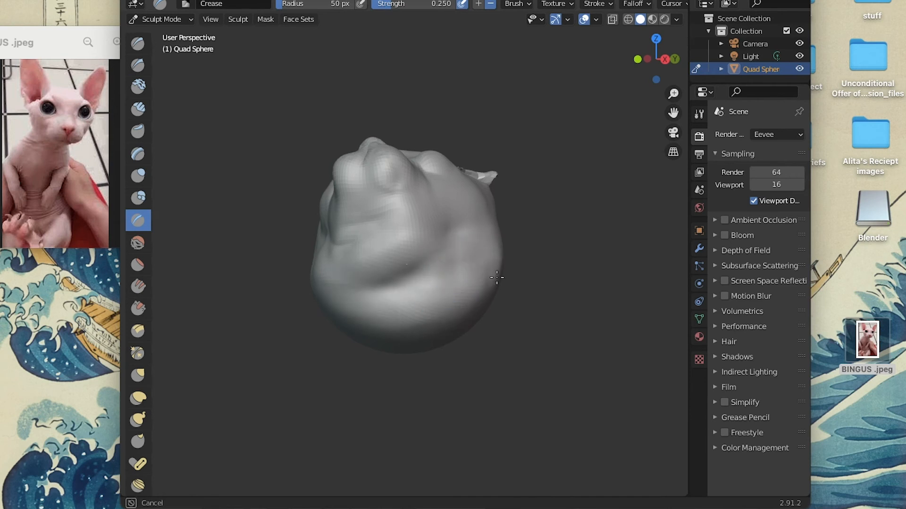
middle_drag(496, 270, 373, 272)
middle_drag(374, 271, 391, 254)
drag(381, 251, 493, 283)
drag(330, 251, 354, 273)
middle_drag(320, 247, 321, 245)
mouse_move(321, 245)
mouse_down()
mouse_move(334, 283)
mouse_move(455, 324)
mouse_move(520, 304)
mouse_up()
Add more crease folds around the chin and lower cheeks with the Crease brush, comparing them from the front.
scroll(520, 305, left, 15)
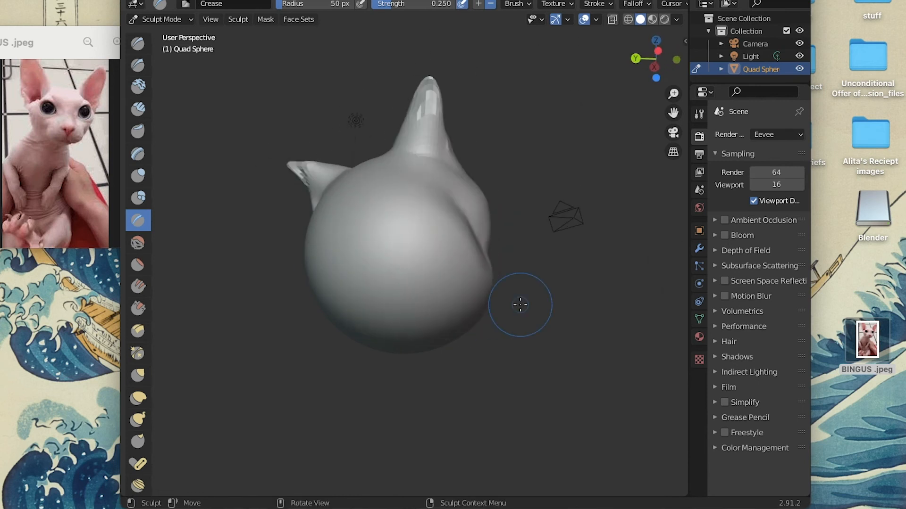
scroll(520, 305, right, 10)
mouse_move(373, 288)
mouse_down()
mouse_move(431, 272)
mouse_move(474, 236)
mouse_up()
mouse_move(425, 303)
mouse_down()
mouse_move(367, 300)
mouse_move(315, 271)
mouse_up()
scroll(313, 271, left, 10)
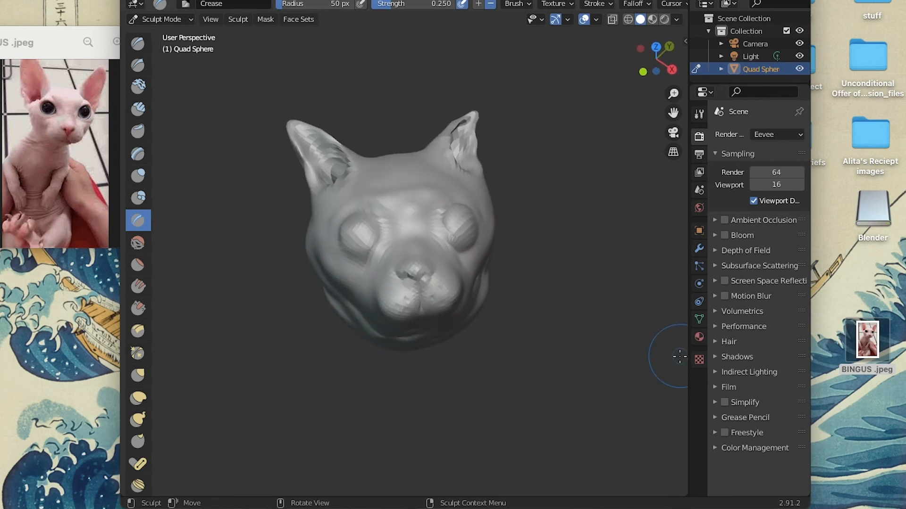
scroll(420, 153, up, 10)
scroll(420, 153, down, 10)
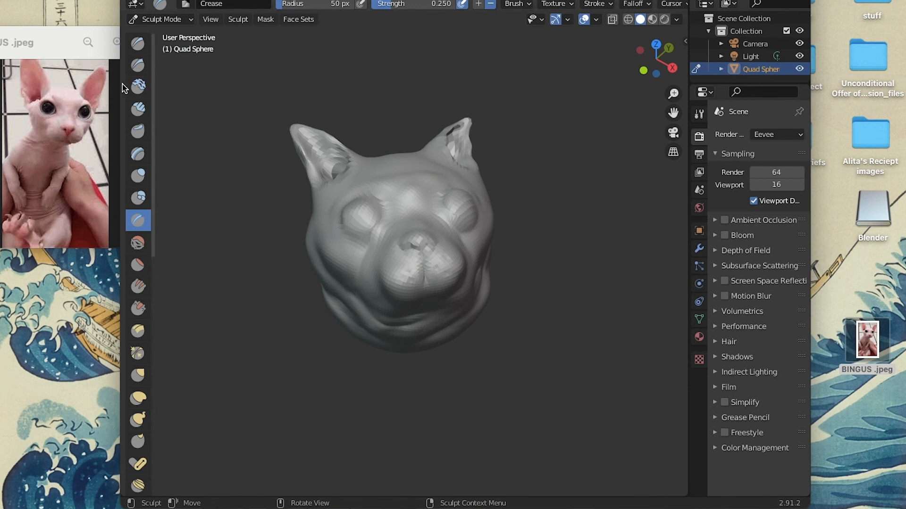
Widen the application window on both sides to fill the screen.
drag(123, 88, 1, 89)
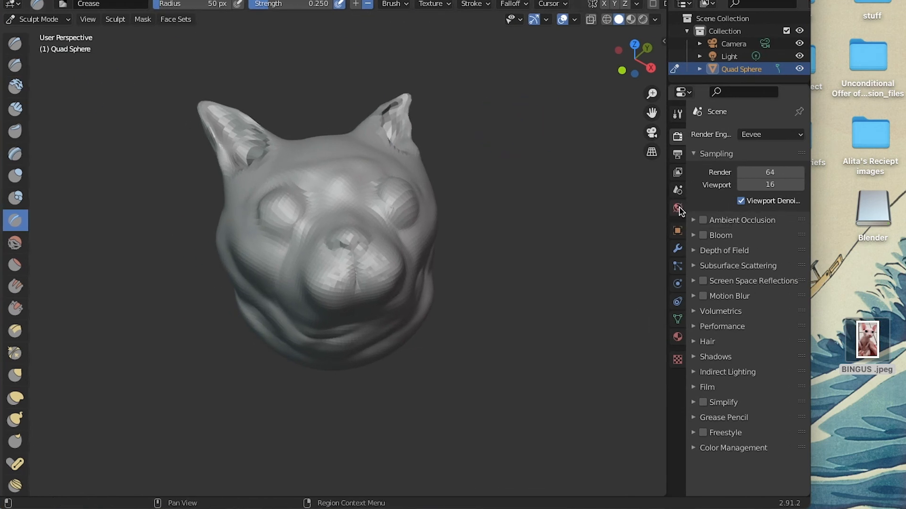
drag(811, 85, 905, 88)
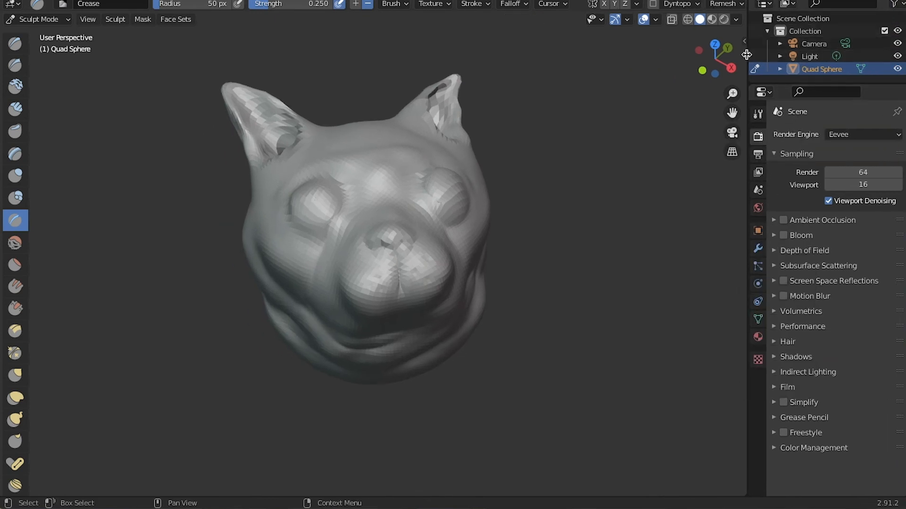
click(142, 21)
click(172, 46)
click(144, 21)
click(166, 59)
click(142, 19)
Try painting on the head in Texture Paint mode with the Mask brush at strength 0.500 and return to Sculpt Mode.
click(39, 19)
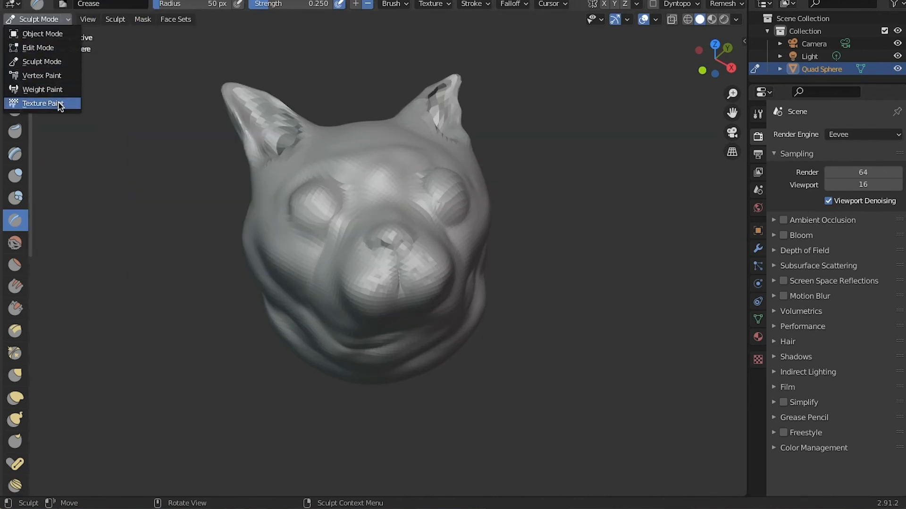
click(46, 104)
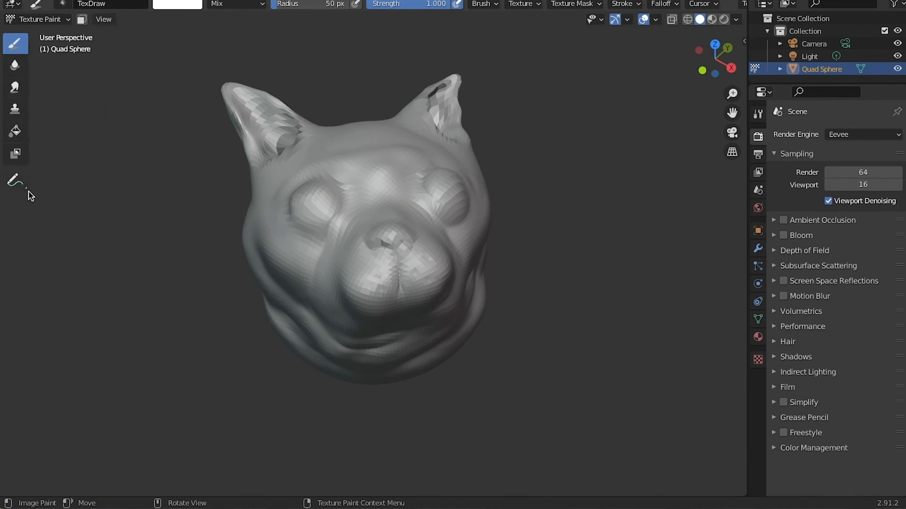
click(15, 153)
click(43, 1)
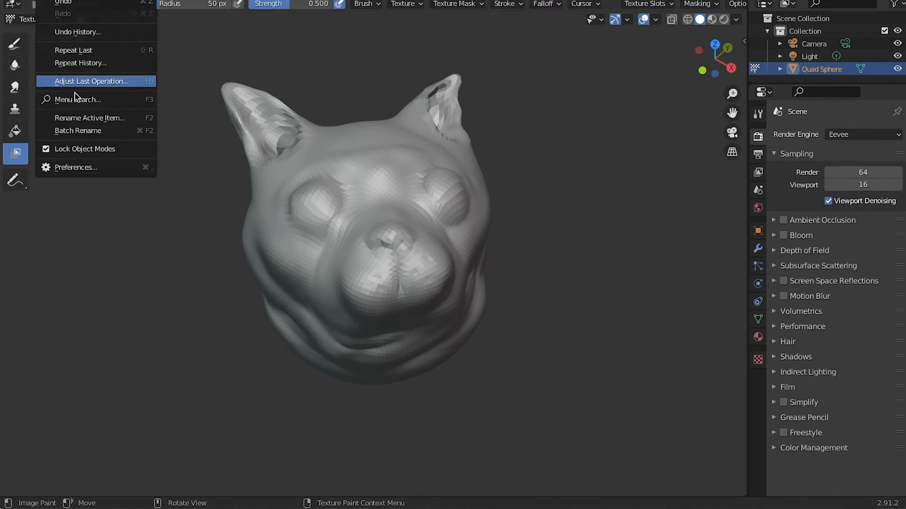
middle_drag(459, 123, 452, 161)
click(364, 227)
key(ctrl+z)
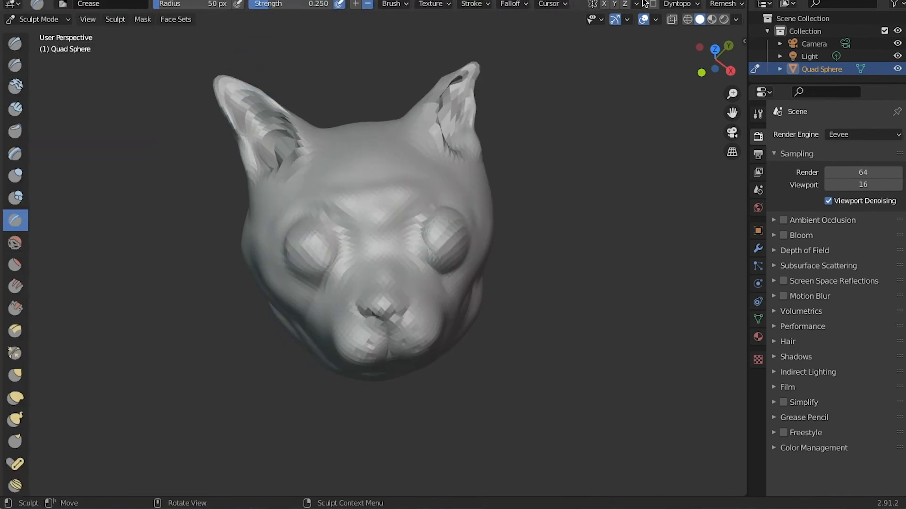
Set the viewport shading color of the head to Random.
click(627, 20)
mouse_move(655, 19)
click(735, 19)
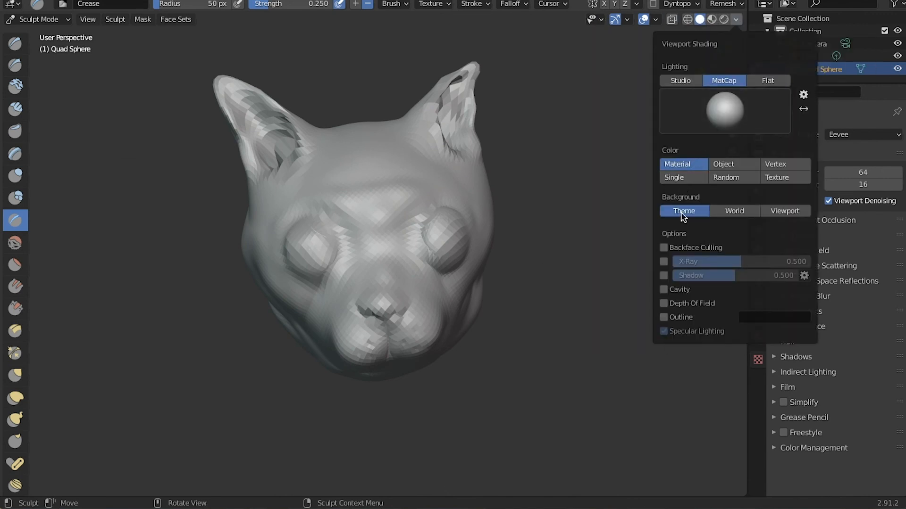
click(724, 164)
click(694, 165)
click(725, 178)
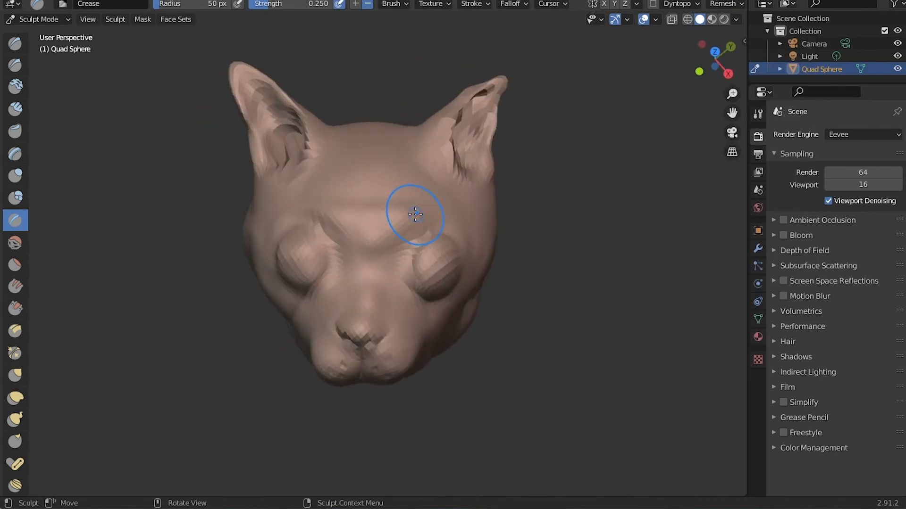
Try painting a face set on the cat's right eye with the Draw Face Sets brush and undo it.
scroll(26, 347, down, 10)
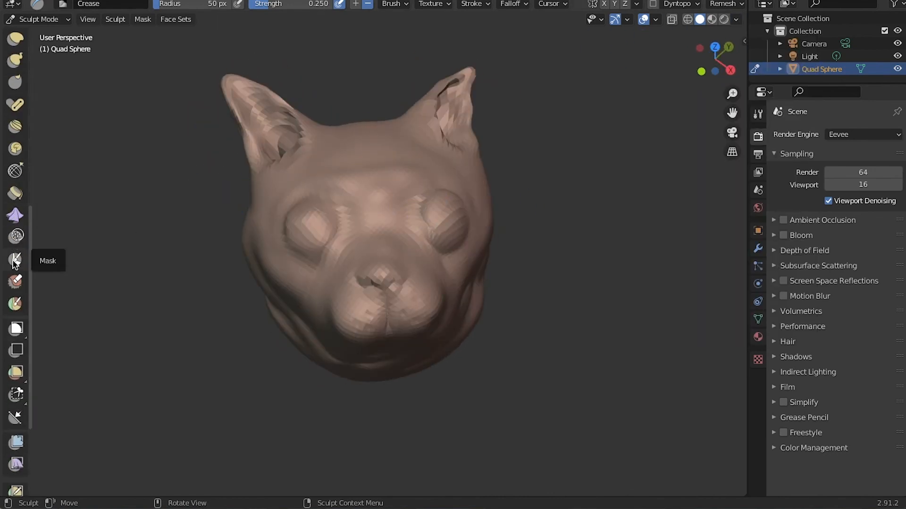
click(15, 305)
click(306, 225)
click(49, 1)
click(62, 3)
Look through the stroke and brush settings of the Draw Face Sets brush.
scroll(15, 472, down, 5)
scroll(17, 229, up, 10)
mouse_move(212, 191)
middle_down()
mouse_move(263, 188)
mouse_move(234, 181)
middle_up()
click(446, 5)
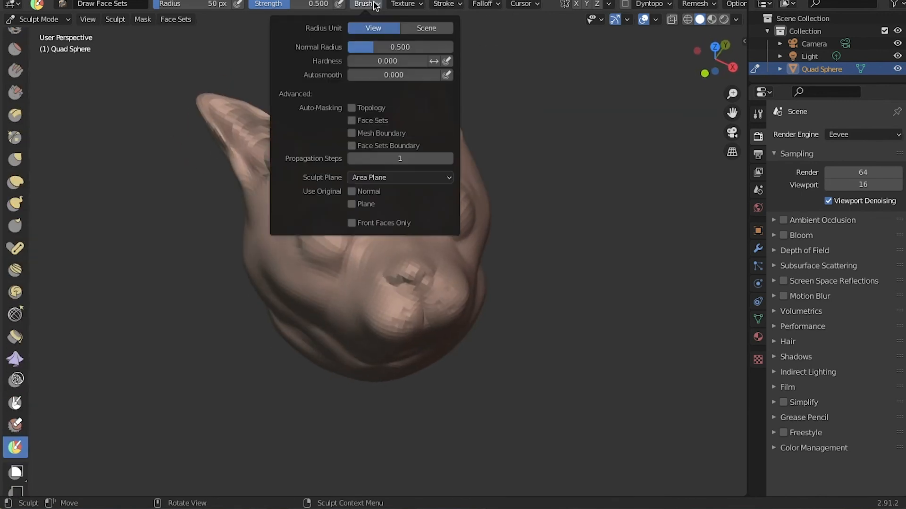
scroll(19, 199, up, 8)
Switch the head to Texture Paint mode and open the context options of a painting tool.
click(68, 19)
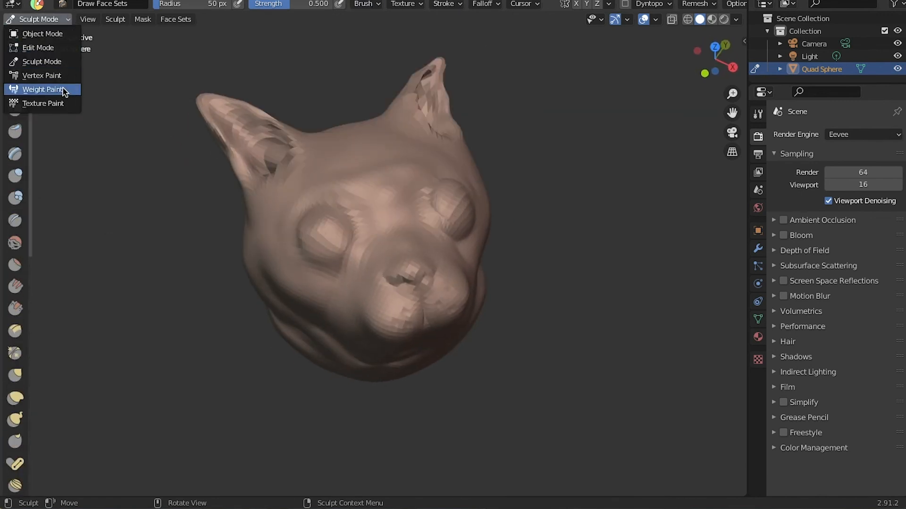
click(63, 49)
click(60, 19)
click(55, 103)
right_click(27, 187)
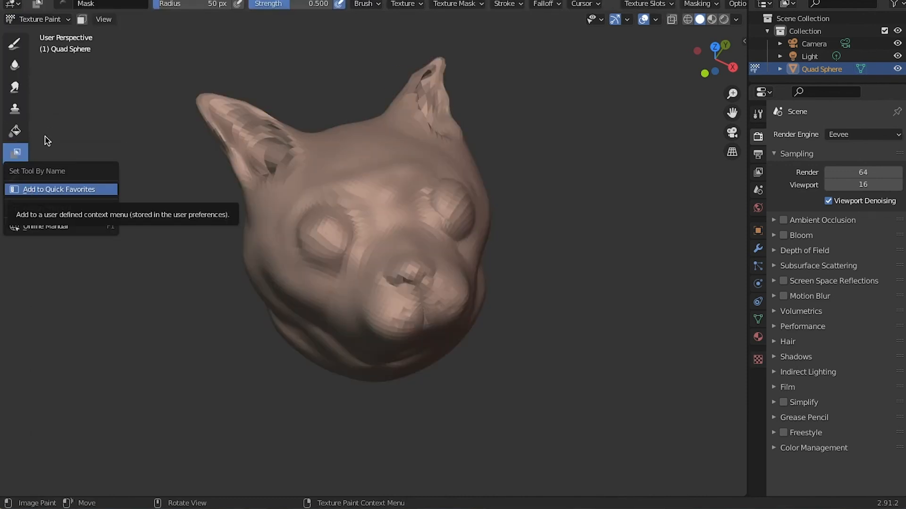
Try the painting tools and the paint mask on the head in Texture Paint mode, and return it to Sculpt Mode.
click(16, 47)
click(82, 20)
click(16, 180)
click(82, 20)
click(45, 19)
click(15, 44)
click(318, 239)
click(42, 1)
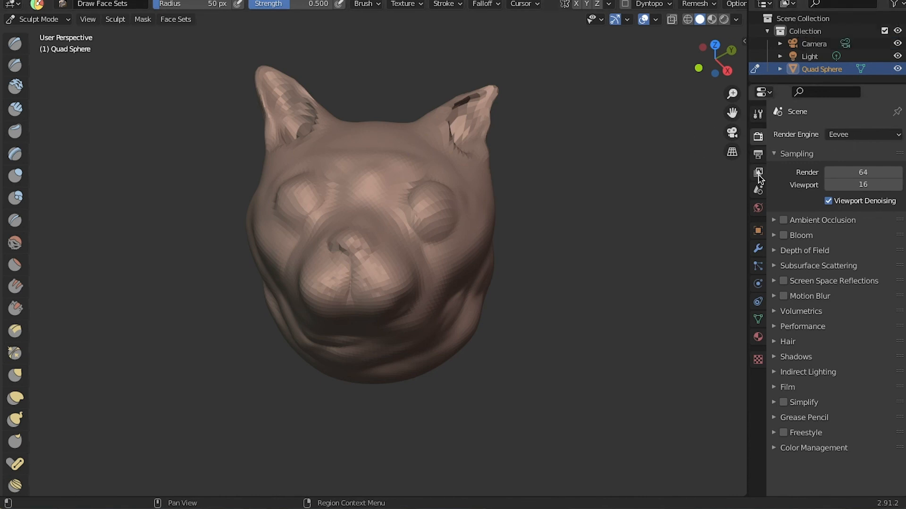
Check the head's object properties and search the existing brush textures for "color".
click(758, 231)
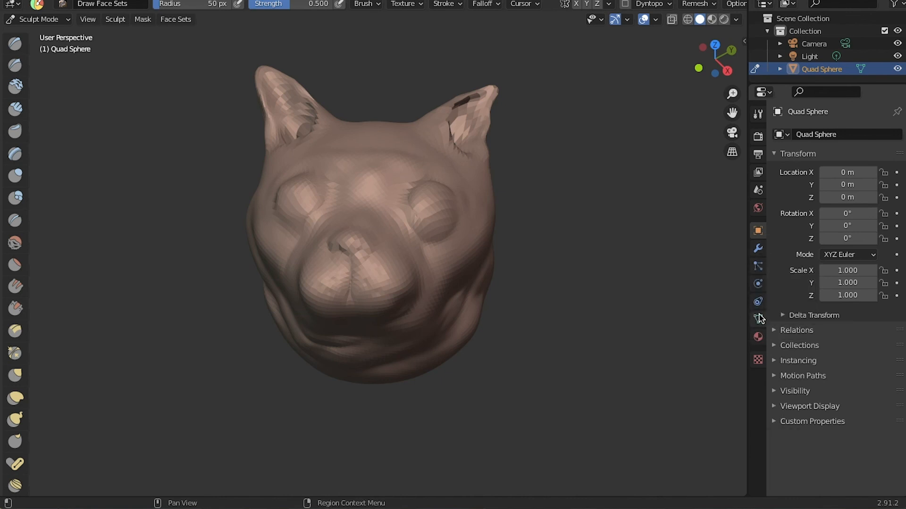
click(758, 360)
click(783, 153)
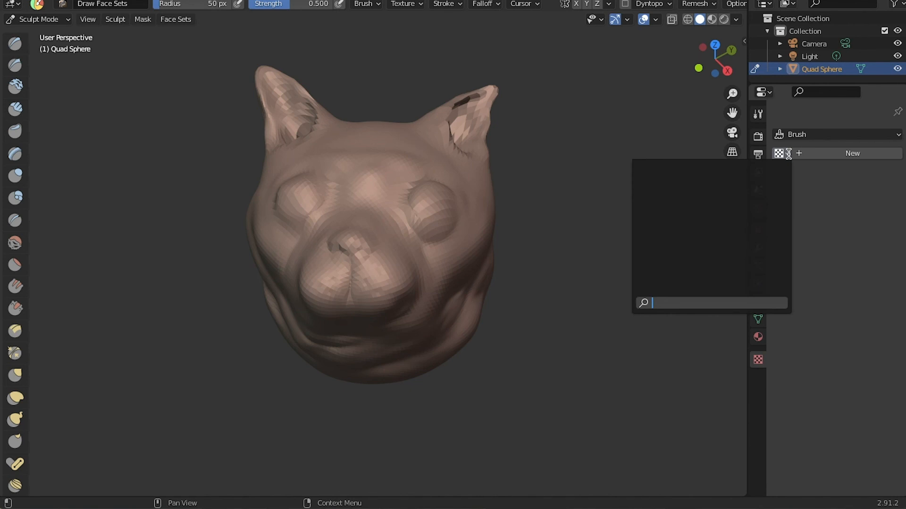
text(color)
key(Return)
Replace the 3D viewport with the Image Editor.
click(13, 4)
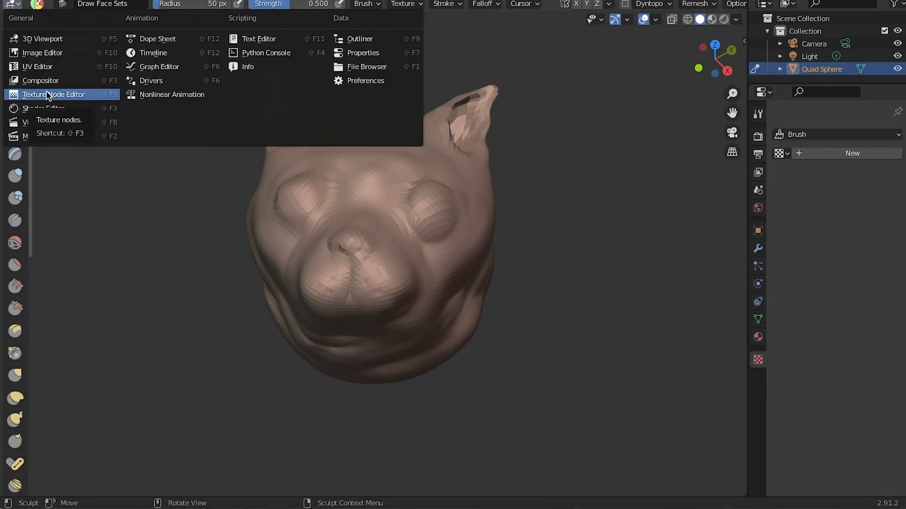
click(45, 54)
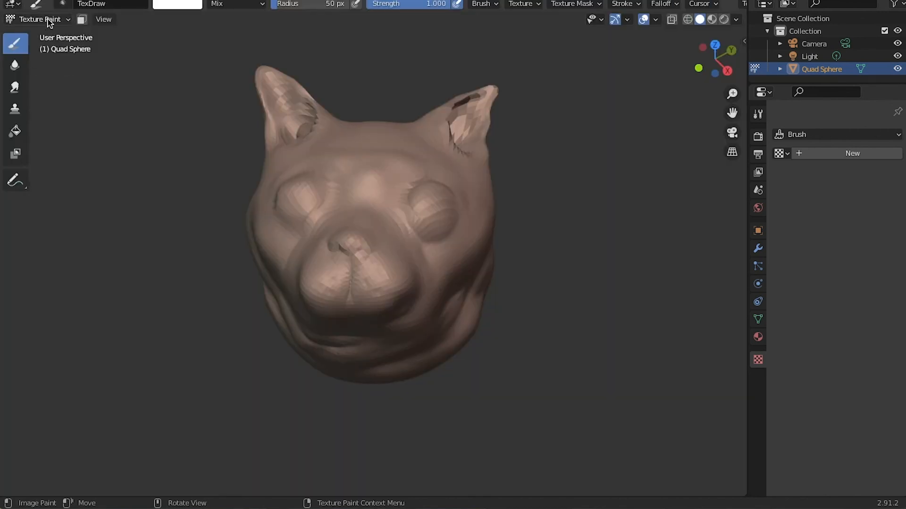
key(space)
key(Down)
key(space)
Bring back the 3D viewport with the head in Texture Paint mode and activate the Soften tool.
click(296, 163)
click(14, 65)
middle_drag(190, 52, 358, 35)
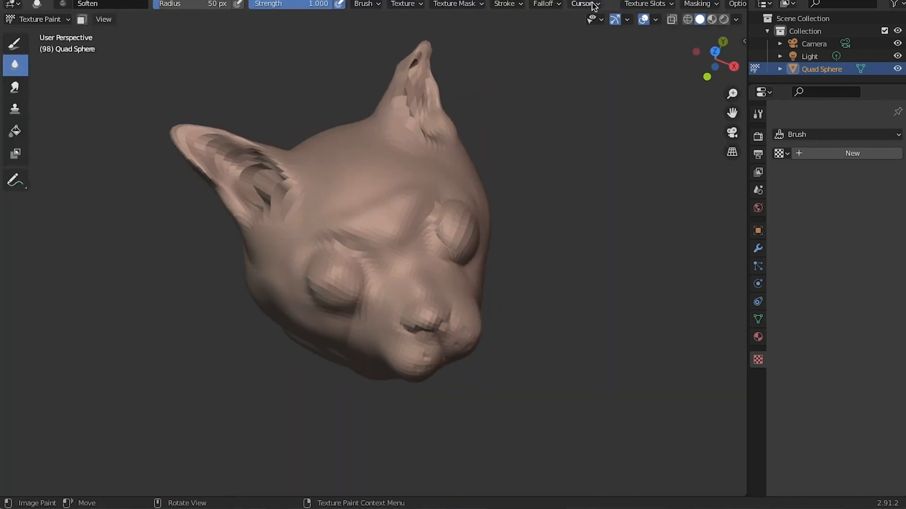
Look through the head's material properties, from the base color and surface values to the blend and shadow settings.
click(779, 69)
scroll(780, 67, down, 1)
click(780, 59)
click(758, 337)
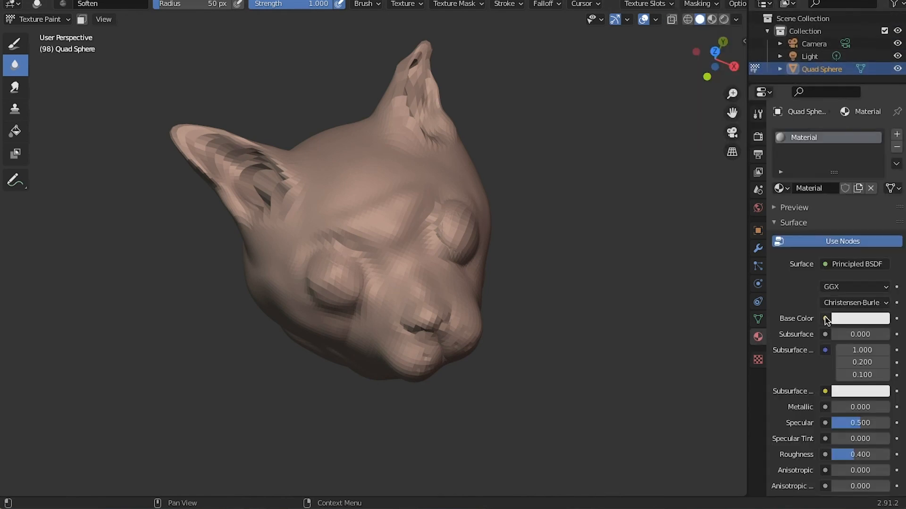
click(825, 319)
scroll(795, 385, down, 5)
middle_drag(311, 288, 283, 278)
scroll(803, 378, down, 3)
scroll(803, 377, down, 10)
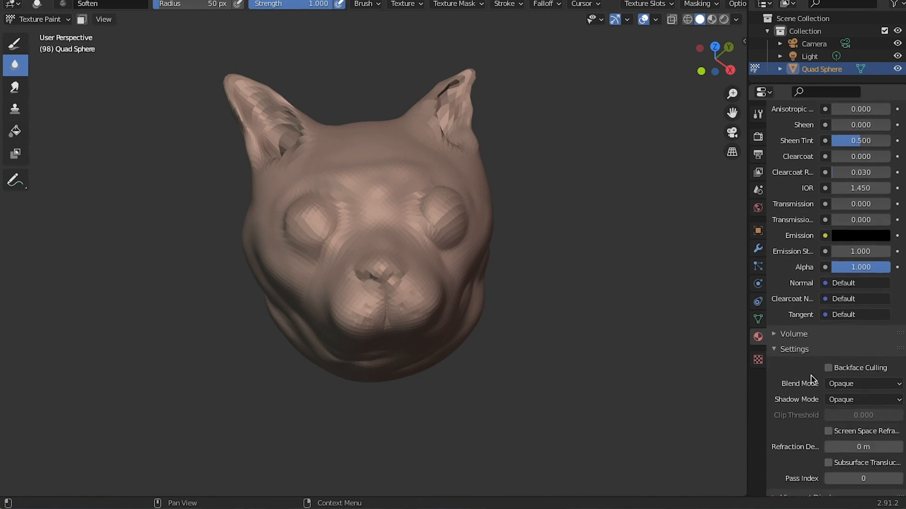
scroll(844, 425, up, 15)
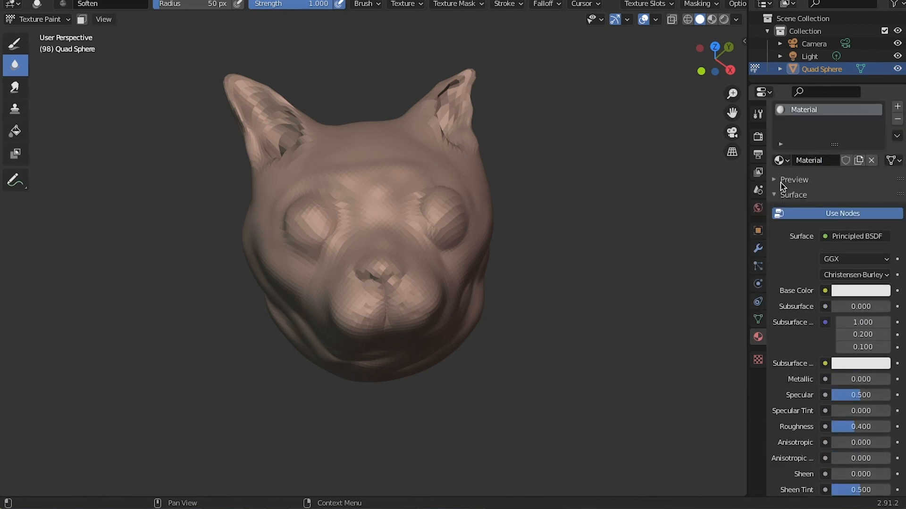
click(826, 179)
click(894, 259)
click(802, 164)
middle_drag(611, 211, 619, 200)
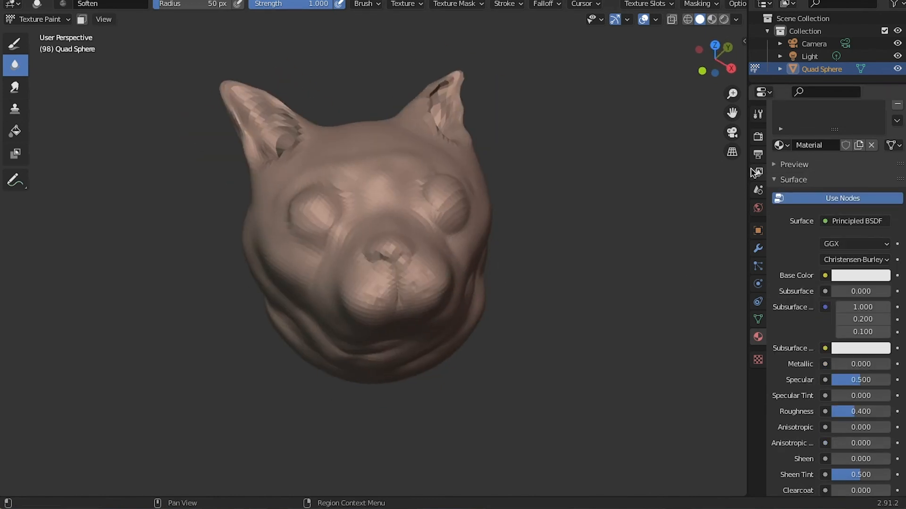